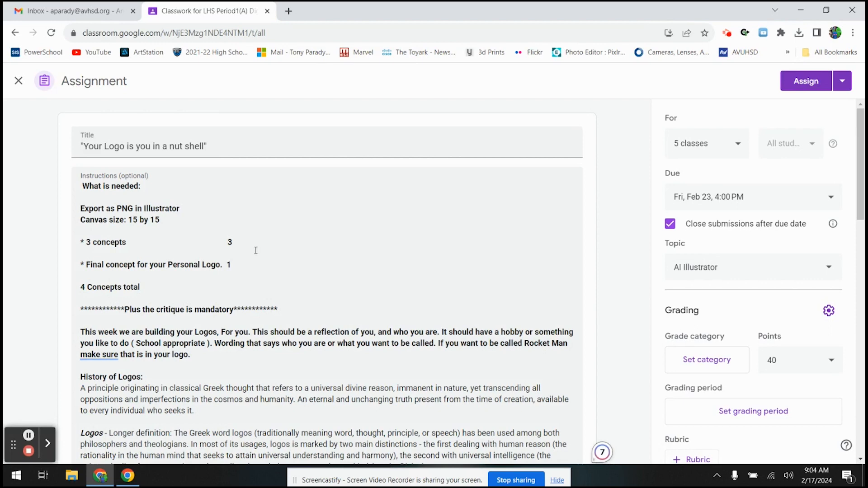
- Search the web for "TMNT logo" in a new browser tab
click(288, 12)
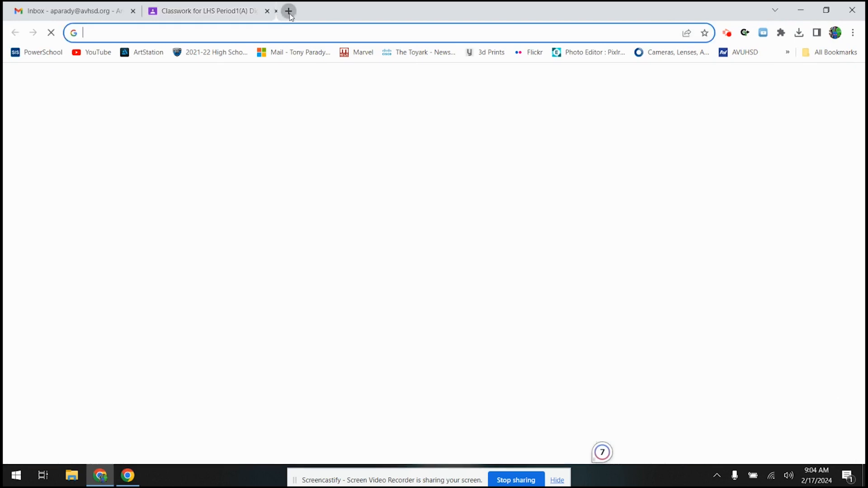
click(273, 32)
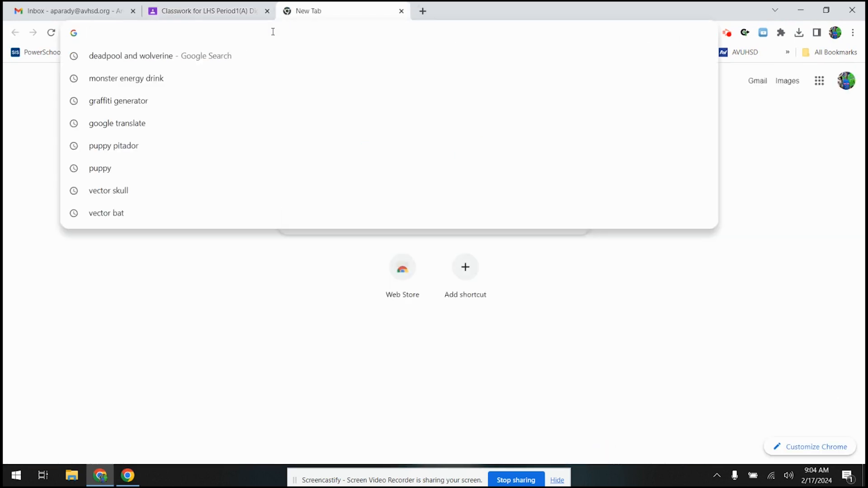
text(TMNT)
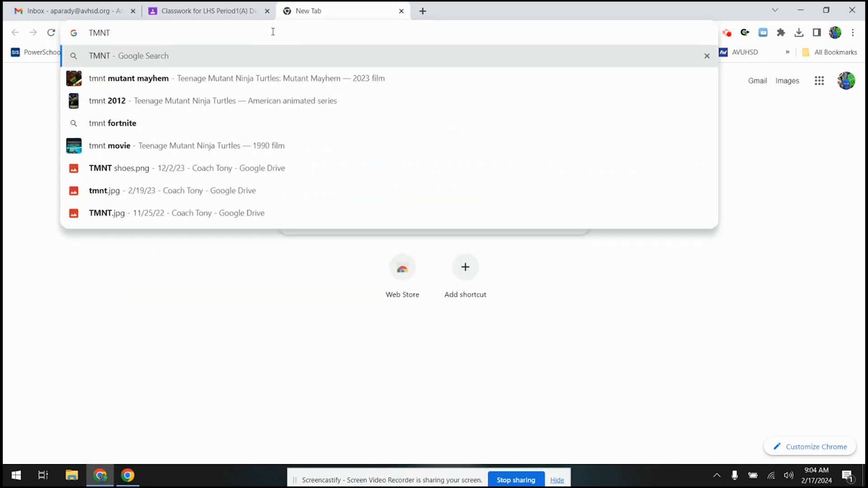
text( logo)
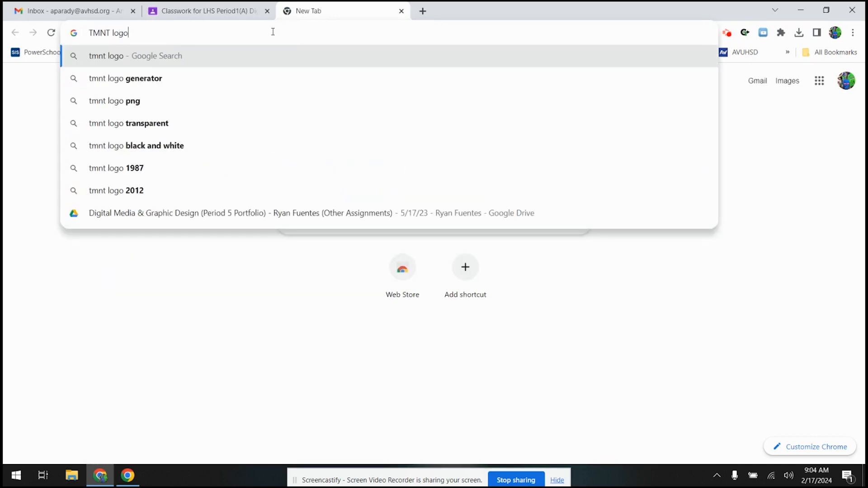
key(Return)
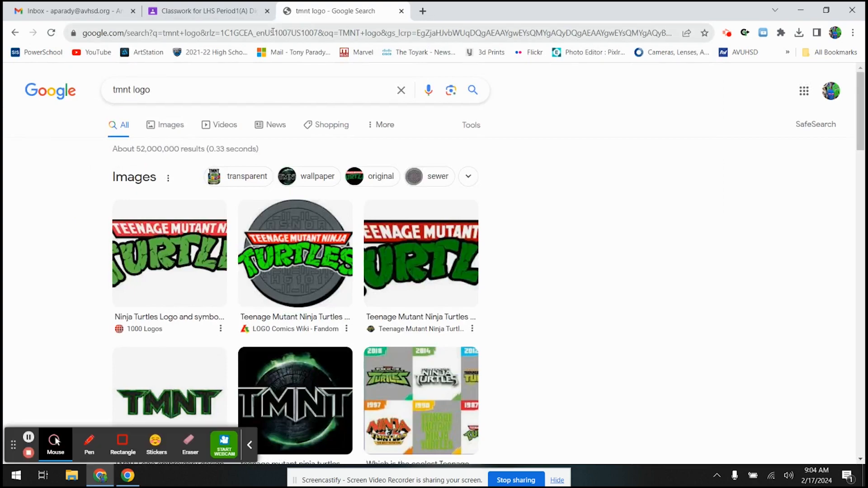
- Show the image results for the TMNT logo search and narrow them to retro designs
click(177, 126)
click(364, 165)
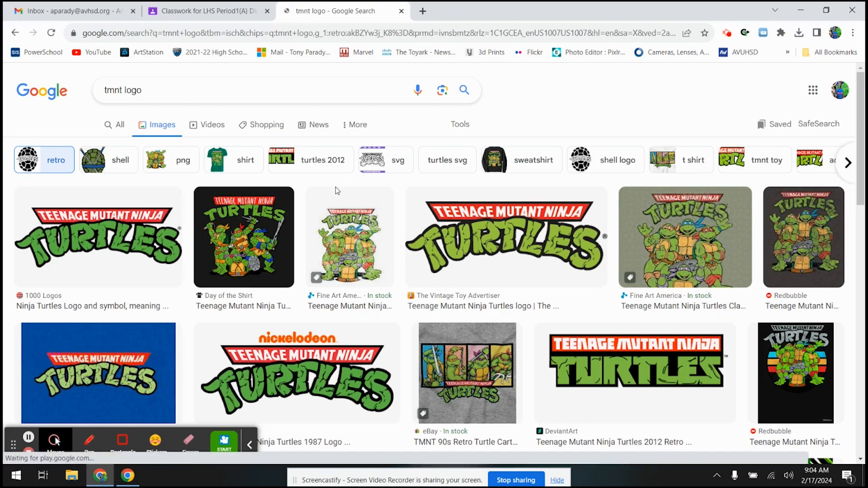
scroll(337, 190, down, 5)
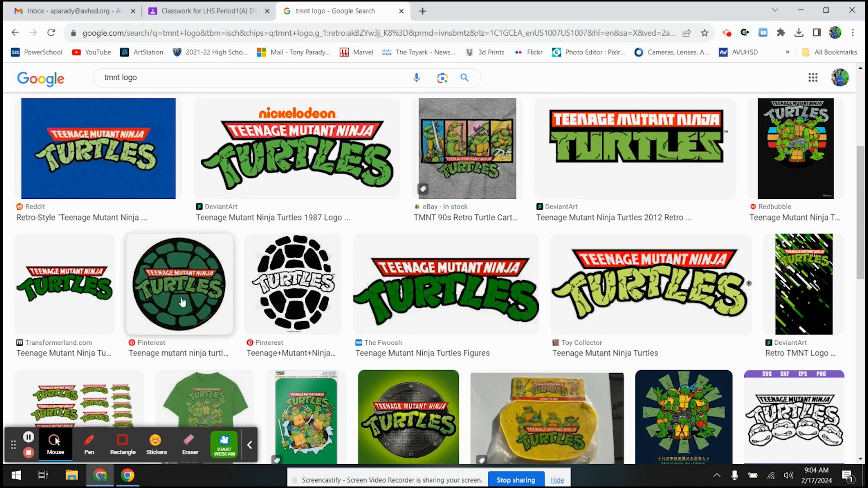
scroll(183, 302, up, 5)
- Filter the images by Large size and narrow them further to shell designs
click(460, 125)
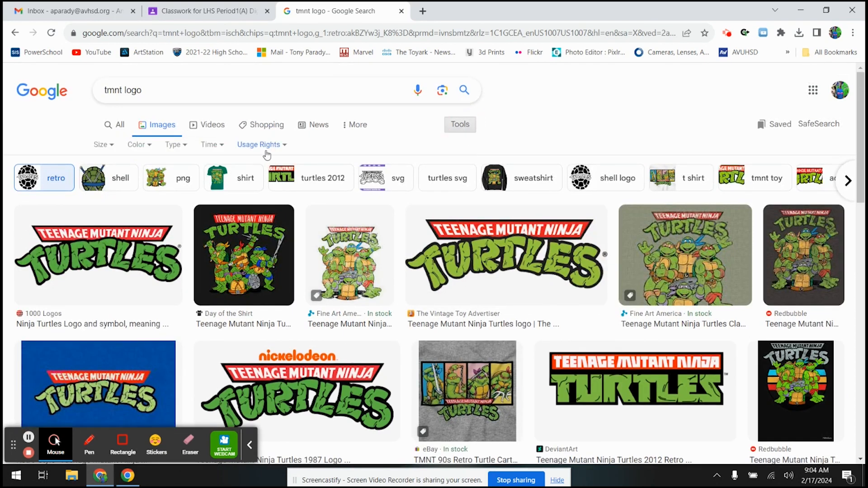
click(114, 145)
click(111, 184)
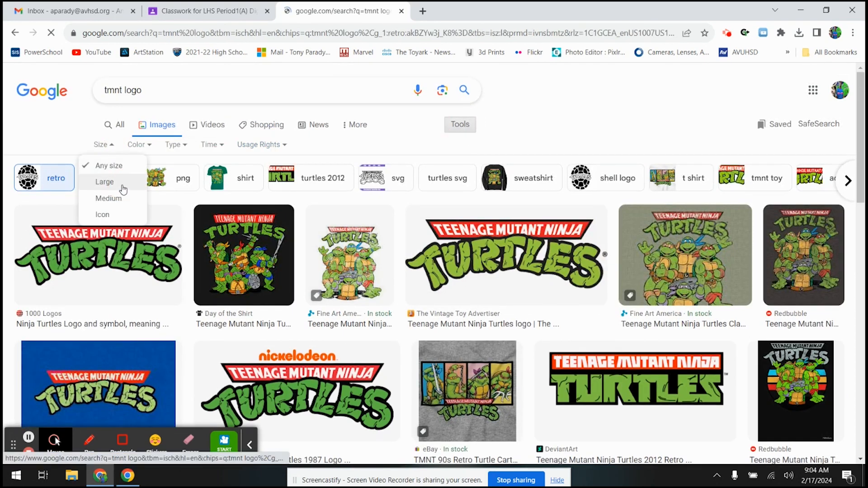
click(118, 184)
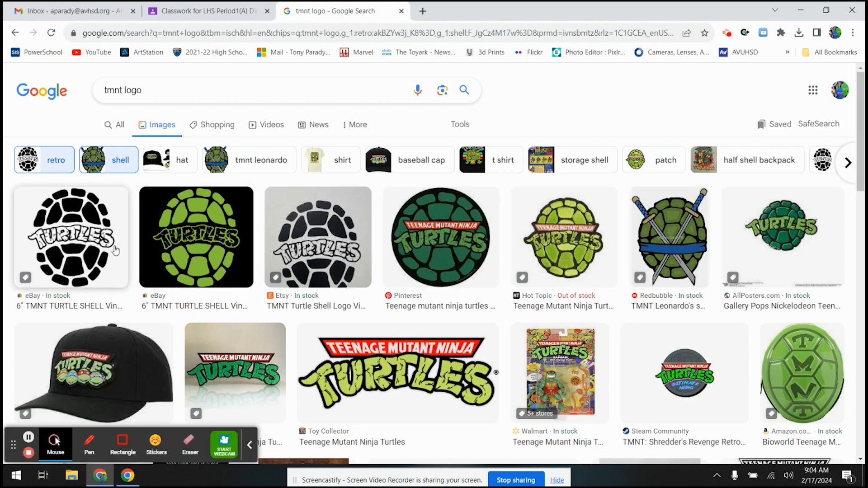
- Preview several shell logos and save the eBay black-and-white Turtles shell image to the Desktop as JPG file "Turtle shell"
click(436, 237)
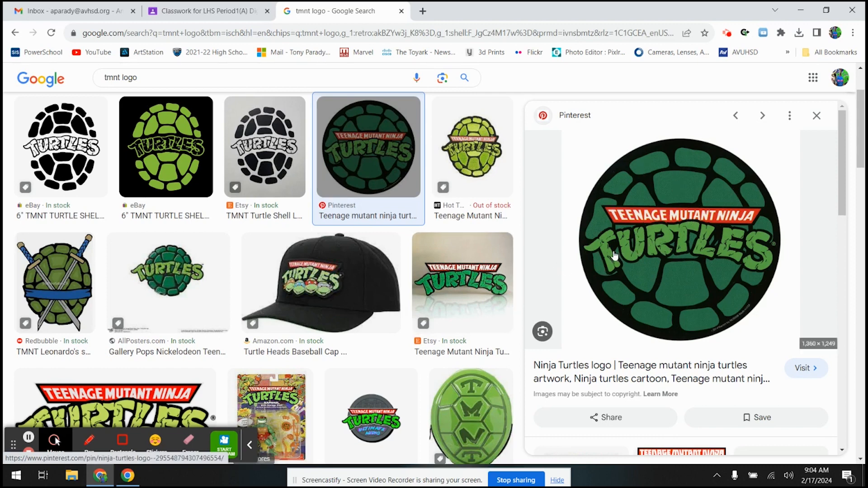
click(260, 147)
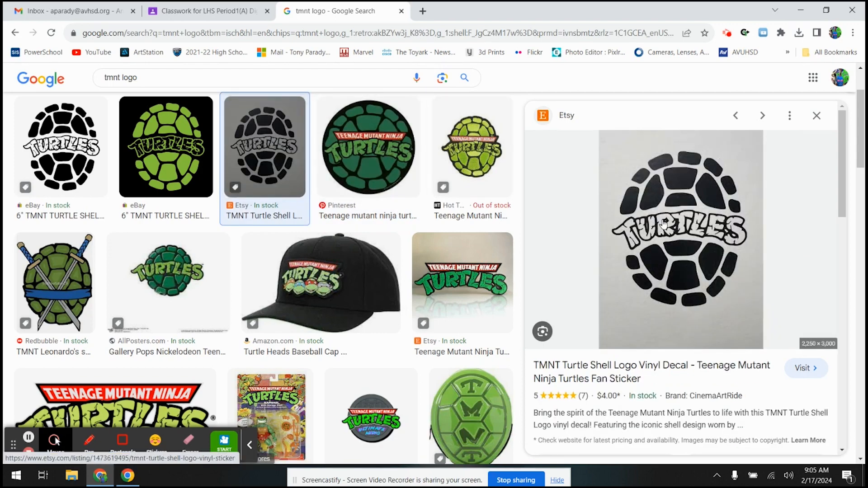
click(74, 161)
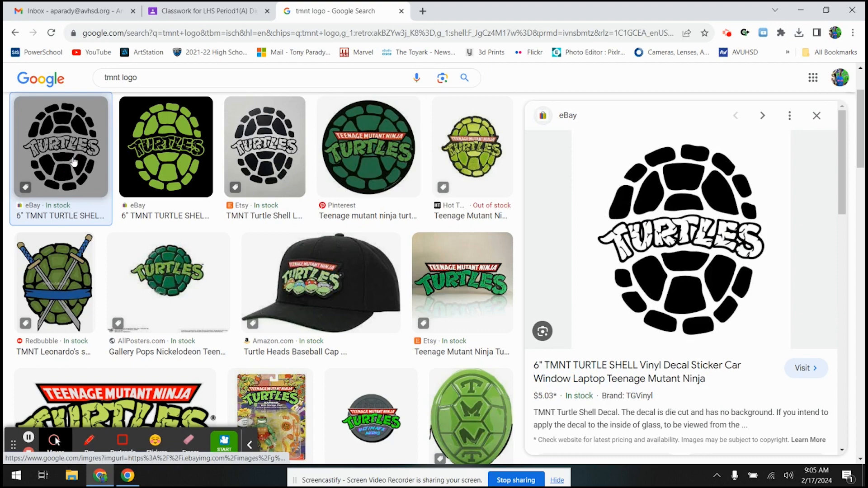
right_click(684, 216)
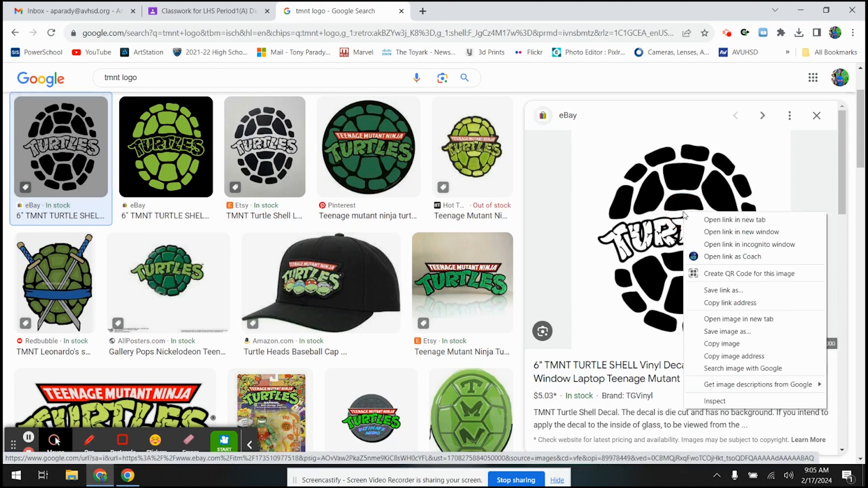
click(724, 332)
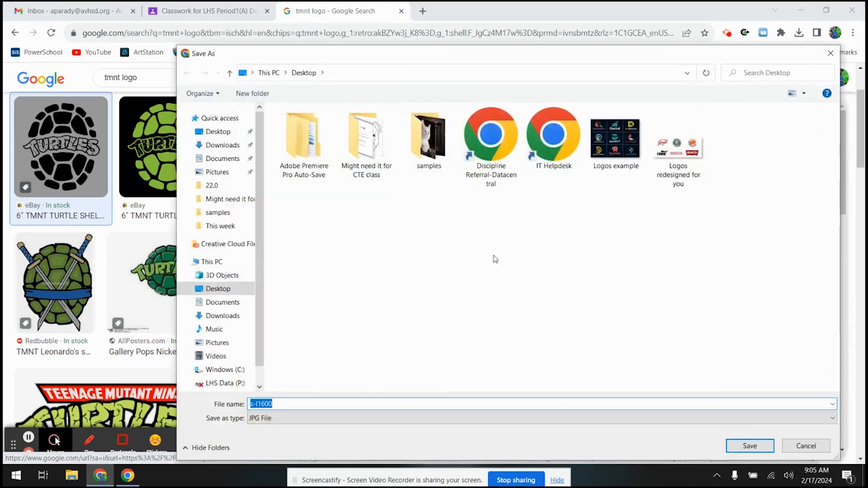
text(Turtle shell)
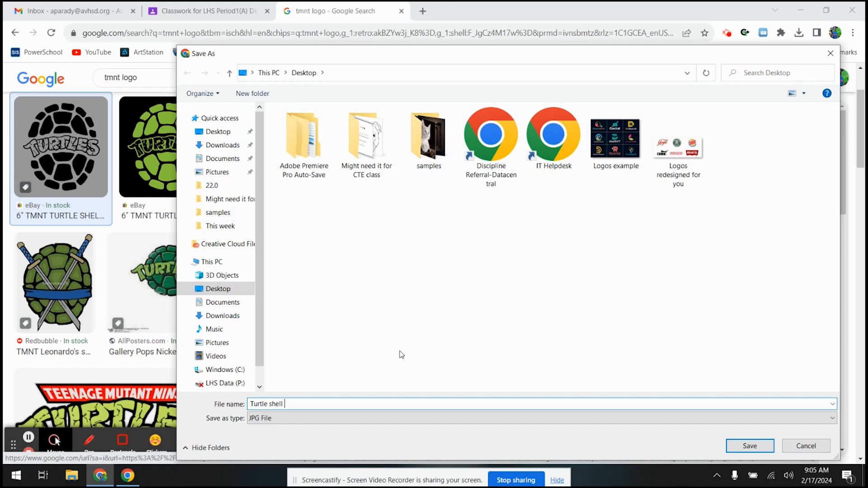
key(Return)
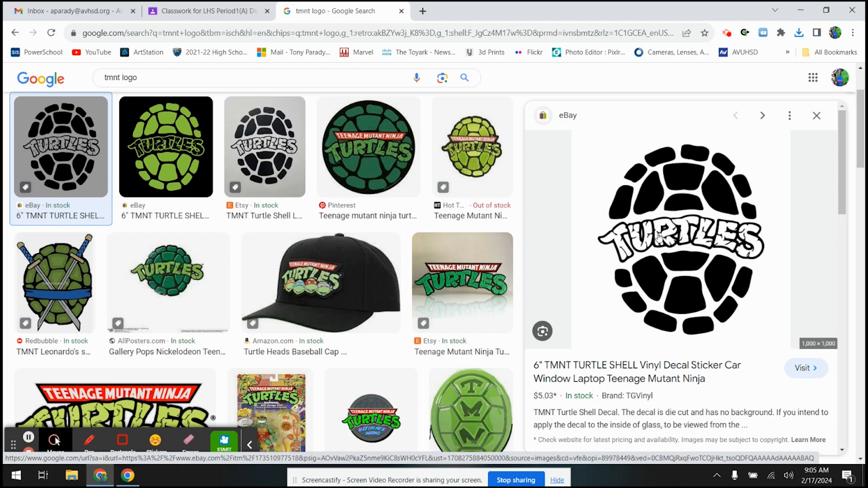
- Look through the remaining retro shell image results for other logo reference pictures
scroll(475, 270, down, 4)
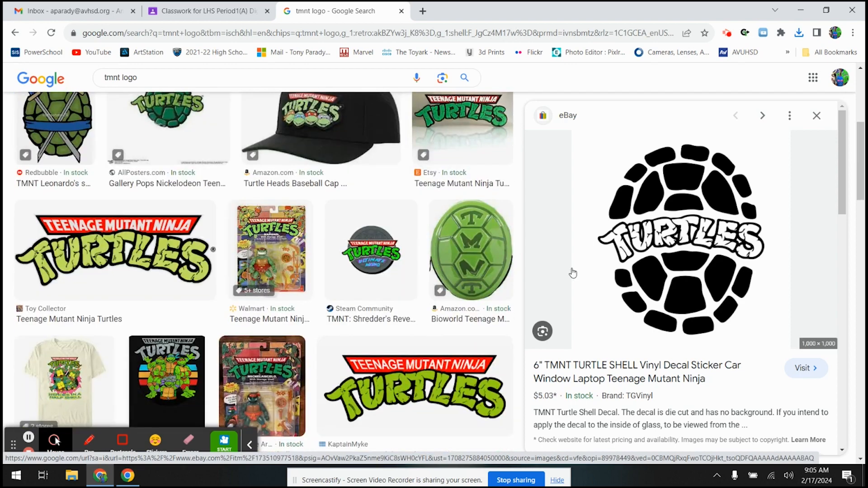
scroll(415, 321, down, 2)
scroll(415, 321, down, 1)
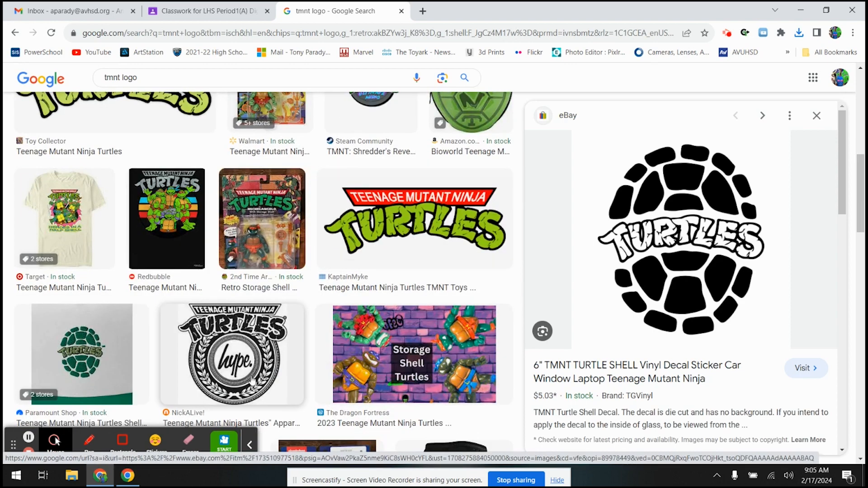
scroll(252, 382, down, 6)
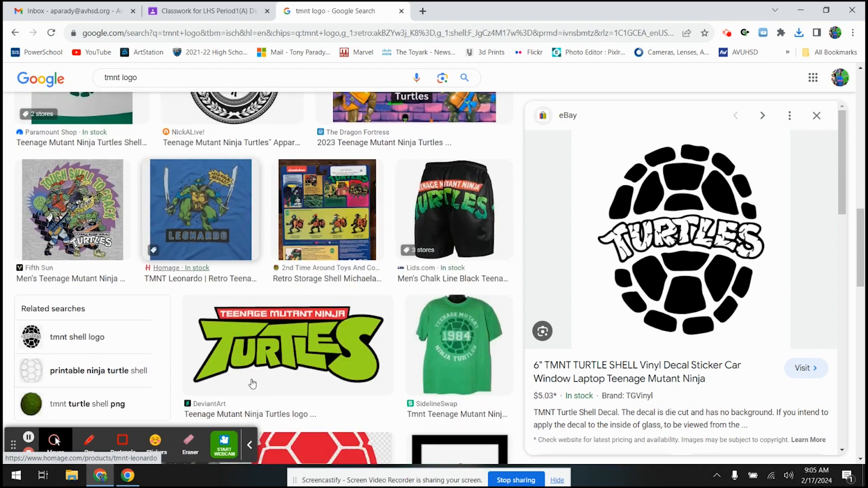
scroll(252, 384, down, 1)
scroll(330, 319, down, 3)
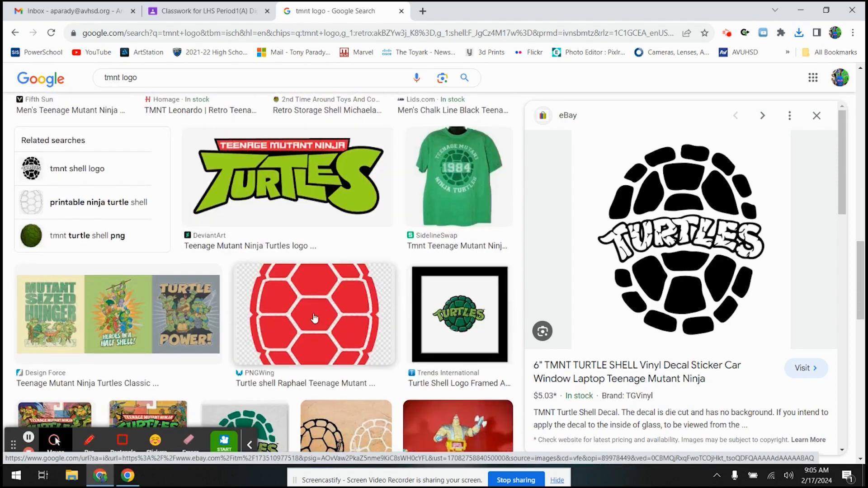
scroll(329, 319, down, 2)
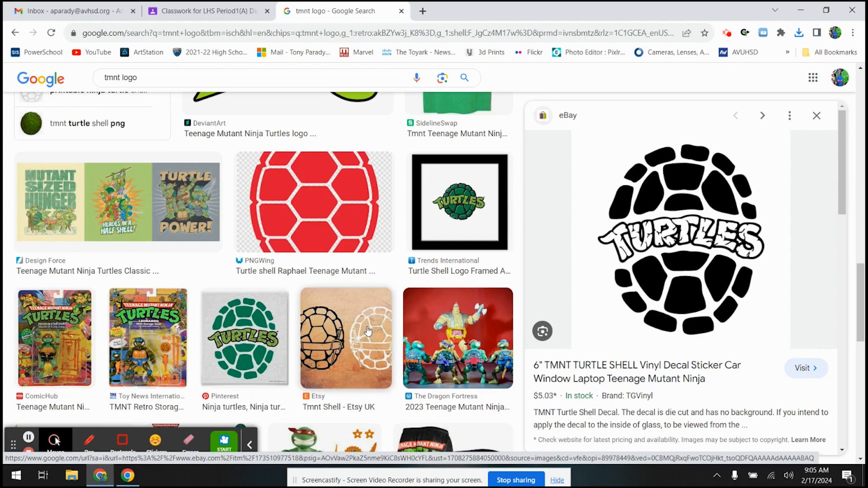
scroll(368, 331, down, 6)
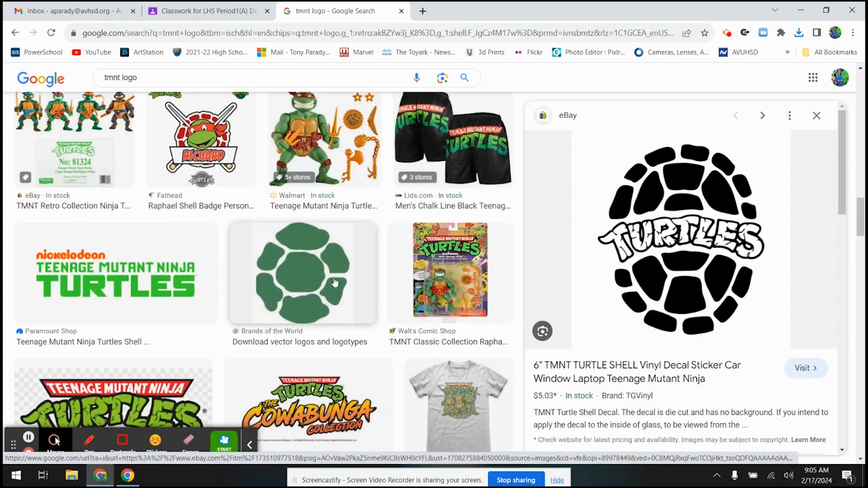
scroll(335, 282, down, 4)
scroll(394, 374, down, 2)
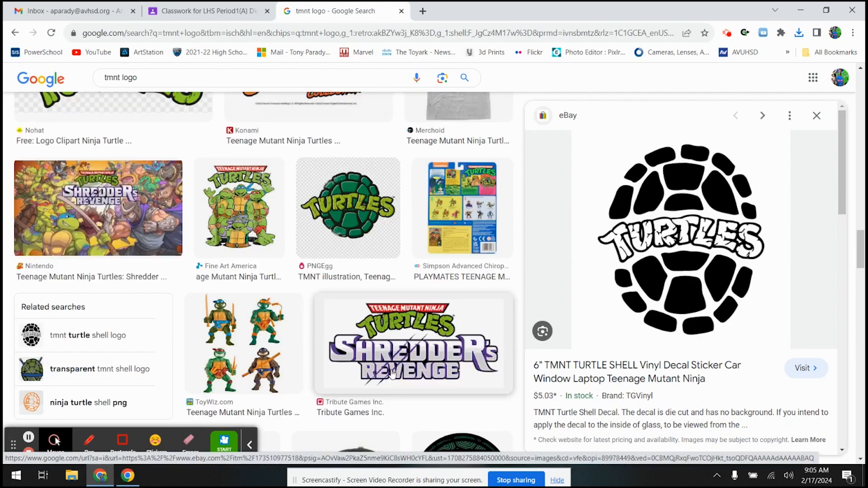
scroll(391, 373, down, 2)
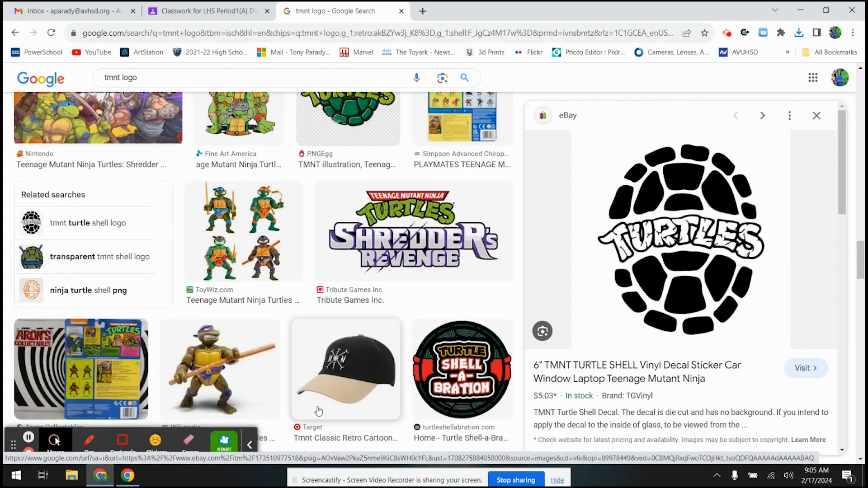
click(250, 447)
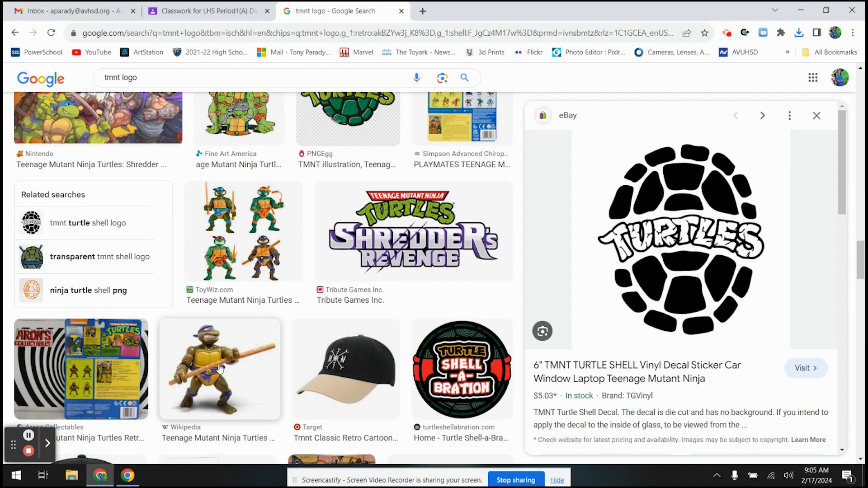
scroll(206, 363, down, 5)
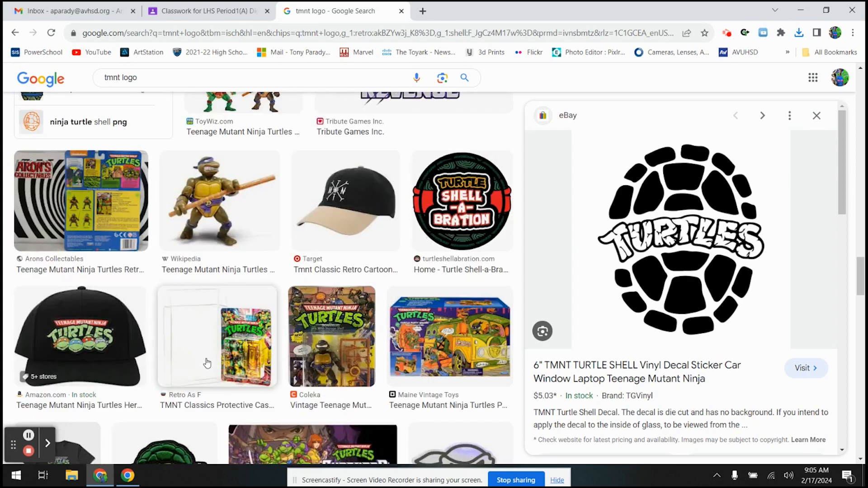
scroll(206, 363, up, 10)
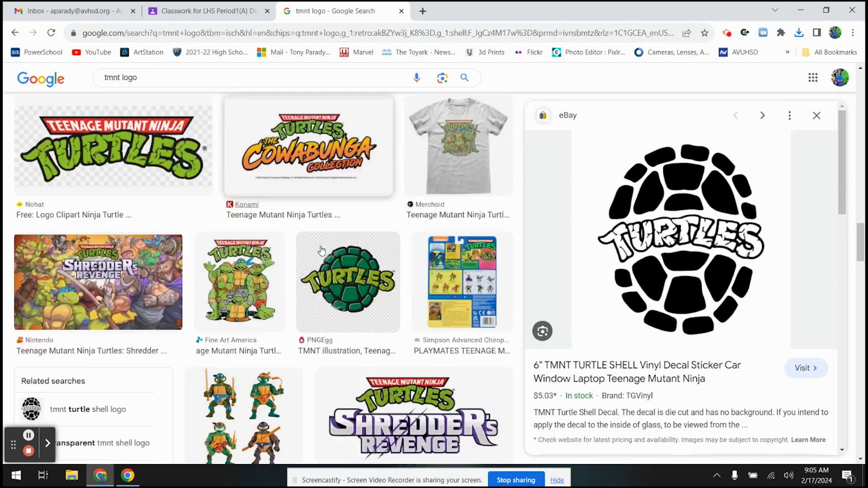
scroll(323, 258, down, 5)
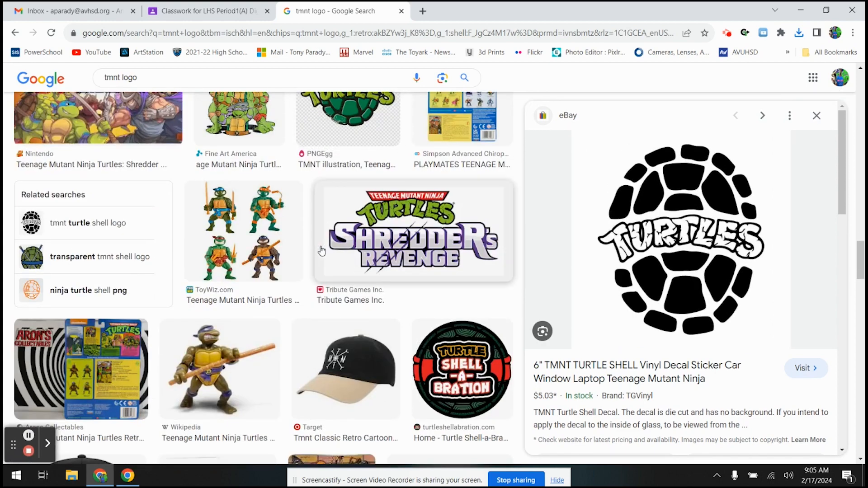
scroll(323, 253, down, 4)
scroll(323, 257, down, 2)
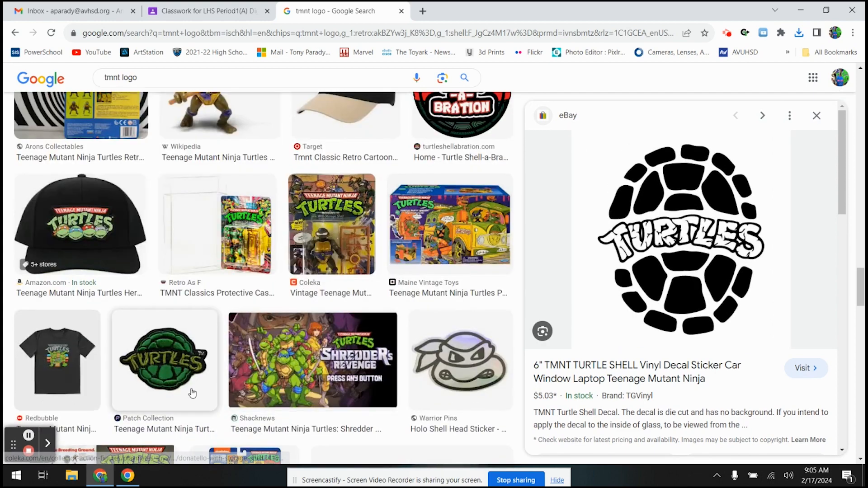
- Minimize the browser and launch Adobe Illustrator 2022
click(800, 10)
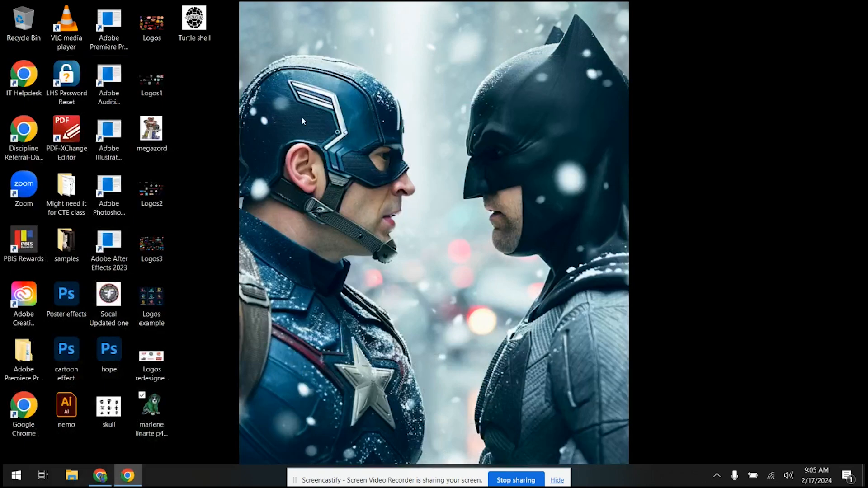
click(8, 482)
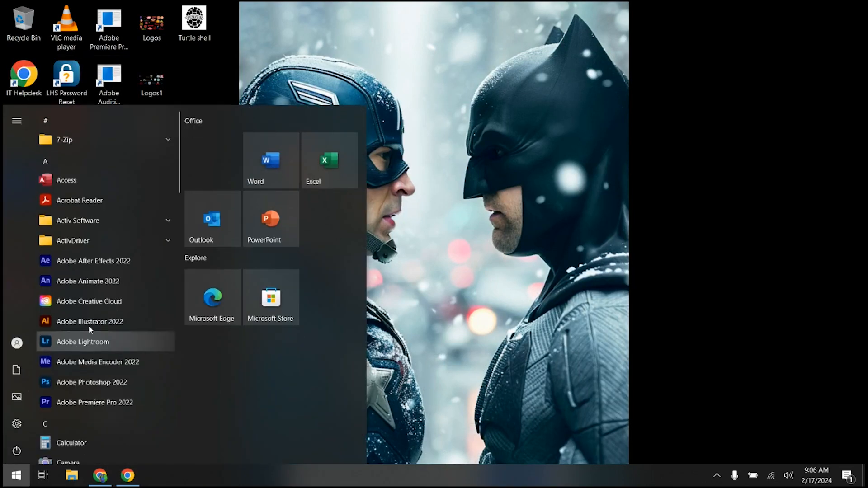
click(91, 324)
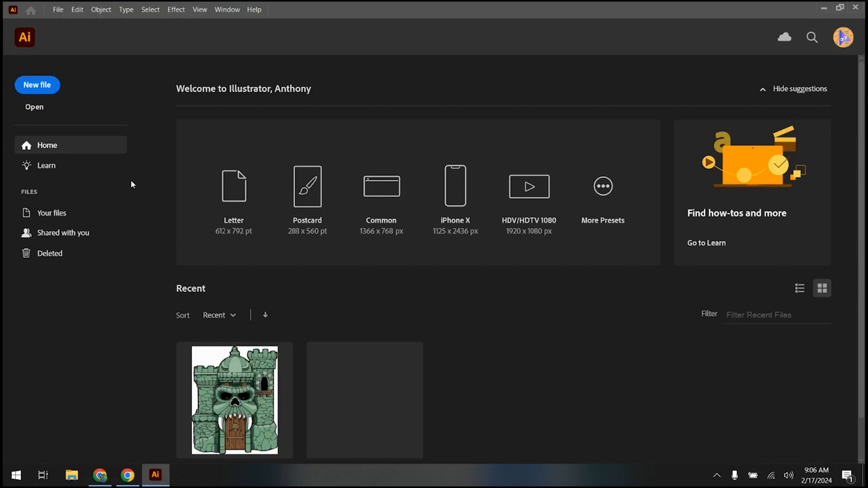
- Create a new document 15 in wide and 15 in high in CMYK color mode
click(44, 90)
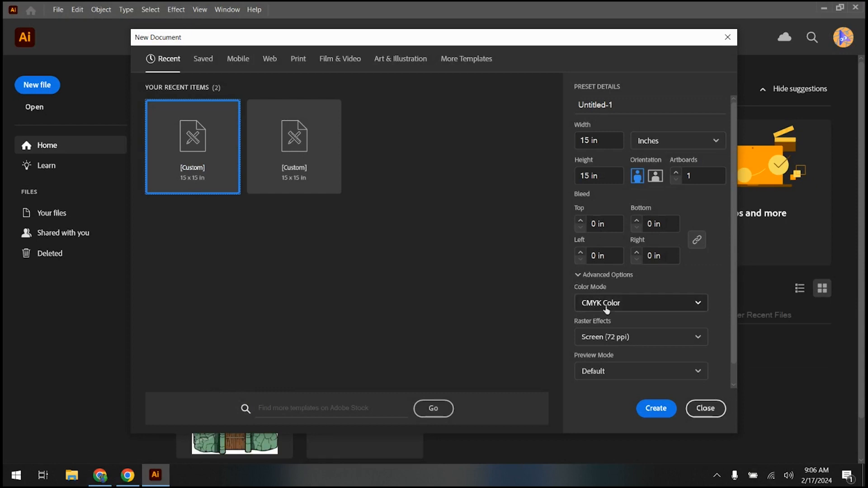
click(243, 61)
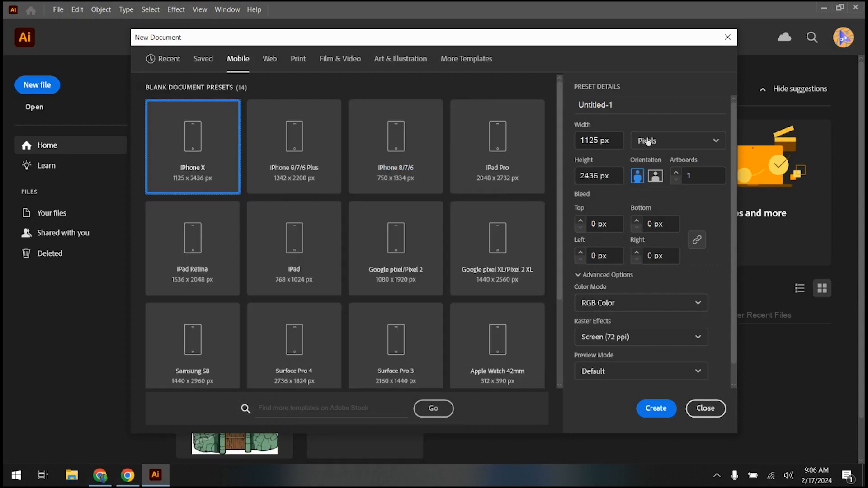
click(663, 137)
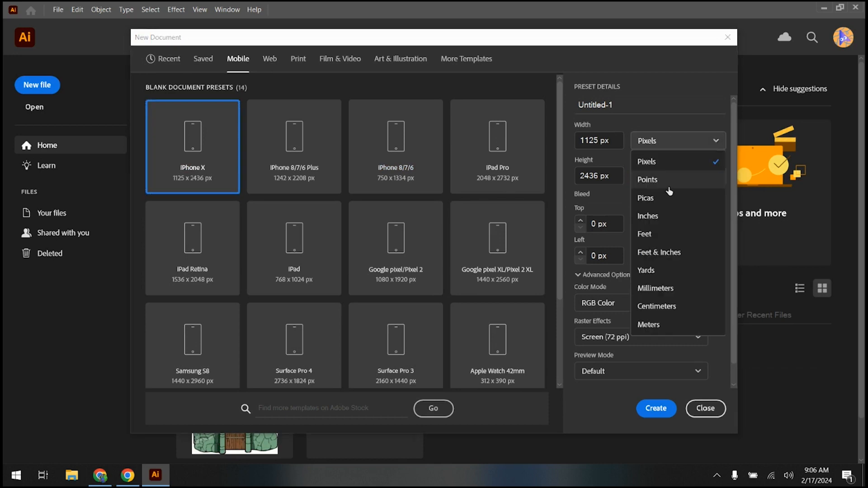
click(667, 215)
click(602, 140)
text(15)
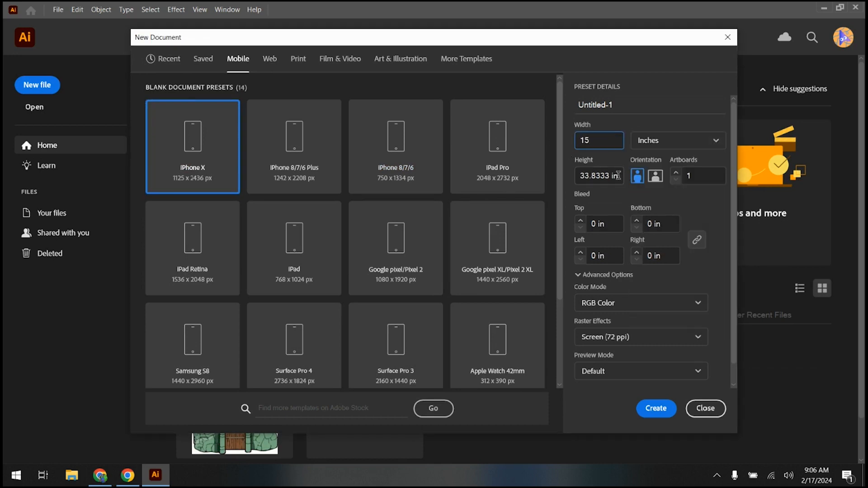
click(619, 176)
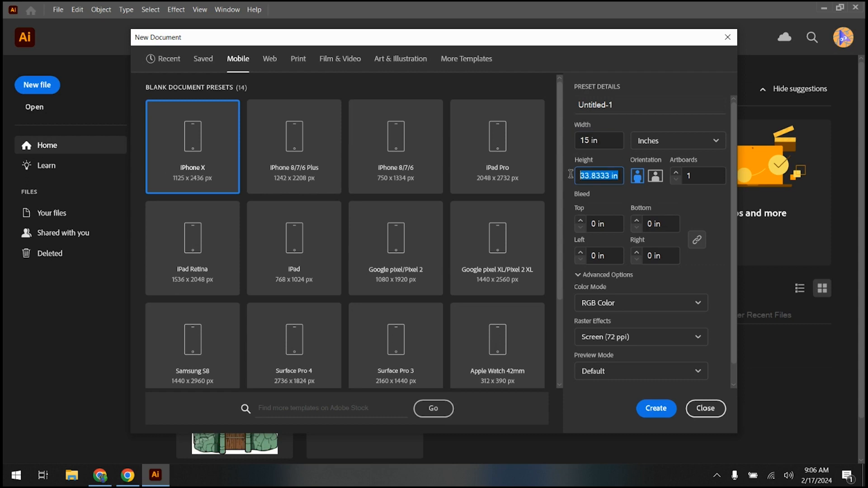
text(15)
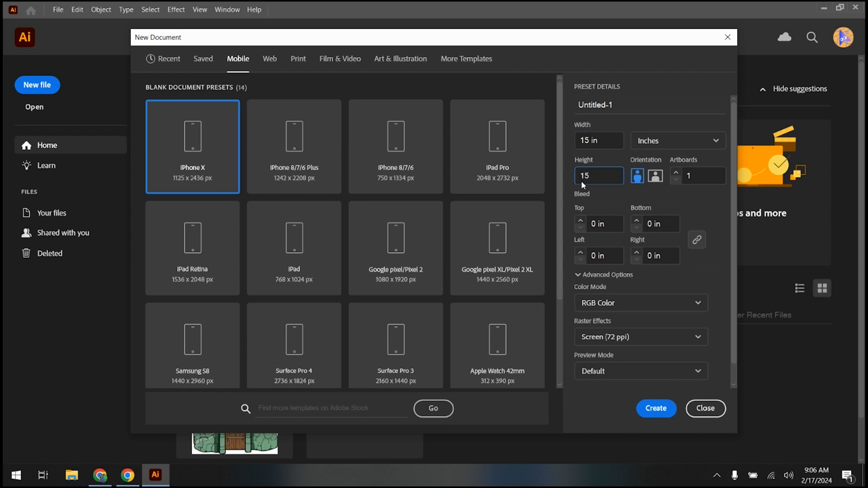
click(649, 303)
click(637, 344)
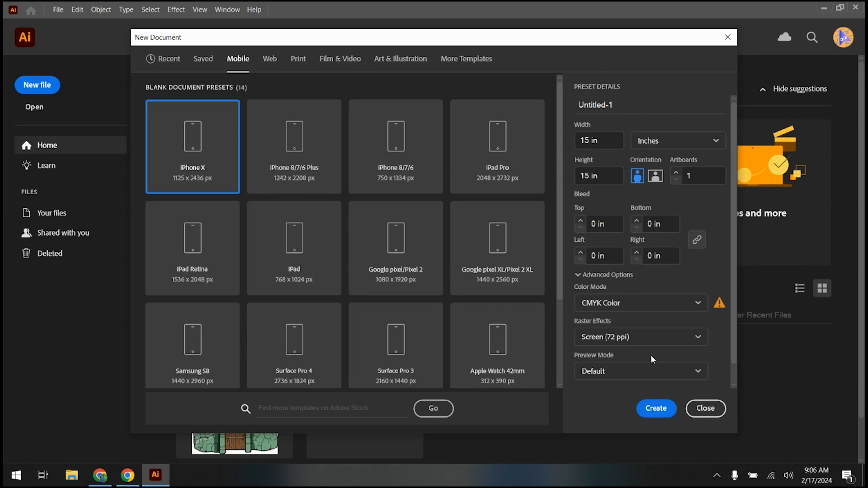
click(652, 409)
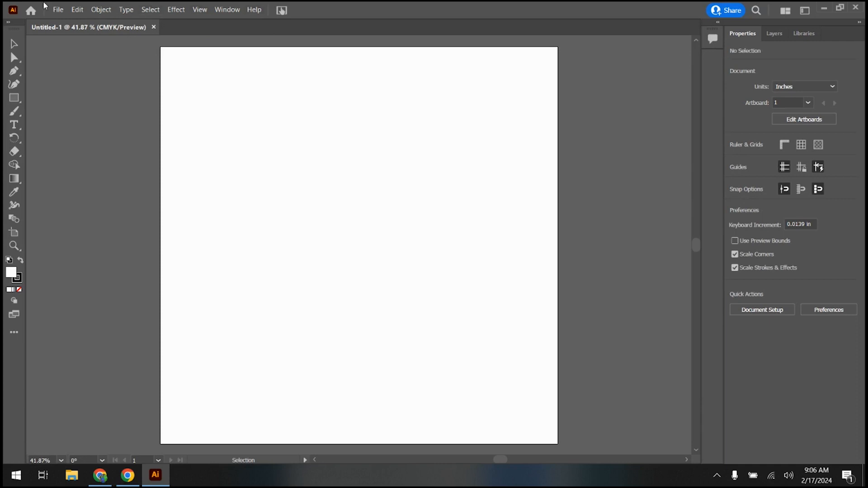
- Open the saved "Turtle shell" image from the Desktop
click(58, 9)
click(67, 44)
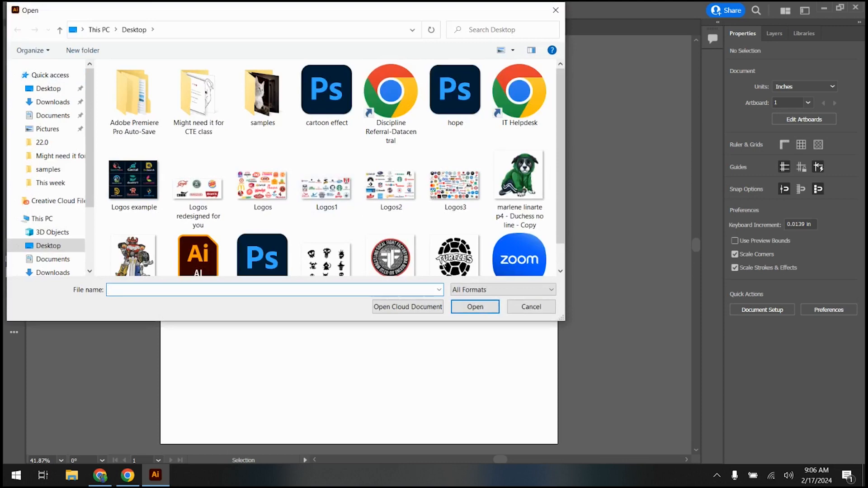
click(454, 260)
click(475, 307)
- Copy the turtle shell image into the untitled 15 x 15 in document
click(393, 205)
scroll(393, 205, down, 2)
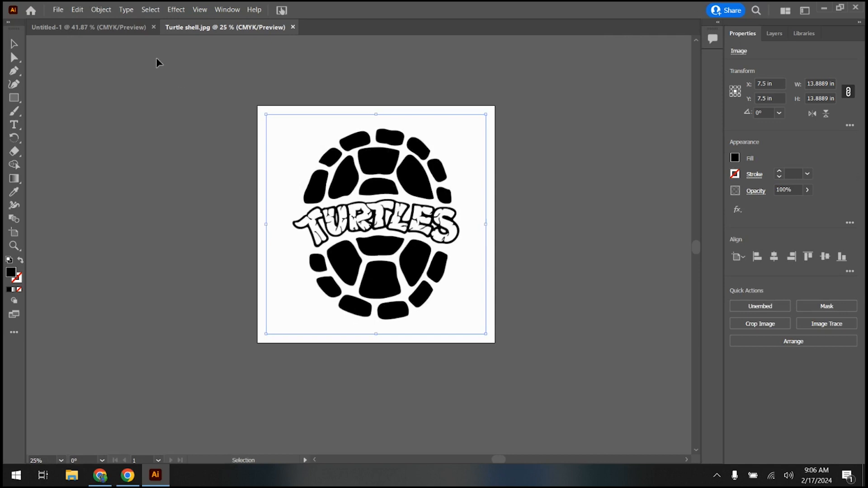
click(118, 30)
key(ctrl+v)
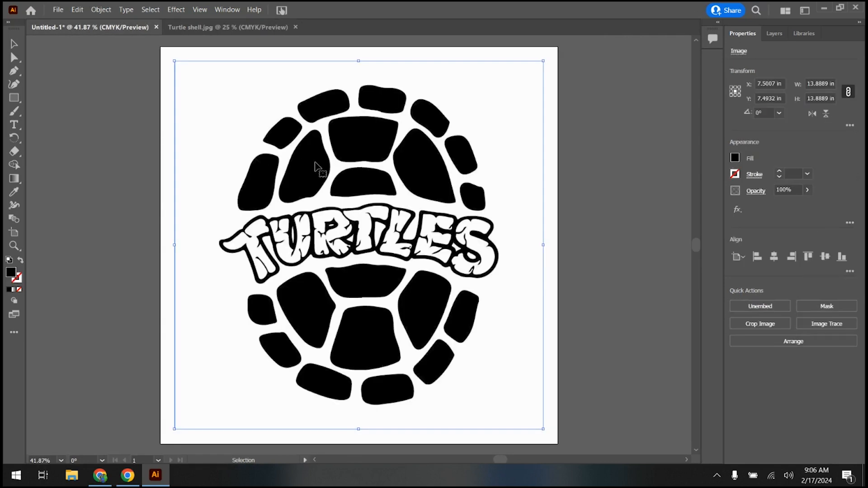
- Image-trace the pasted shell with the 3 Colors preset and expand it into ungrouped paths
click(228, 10)
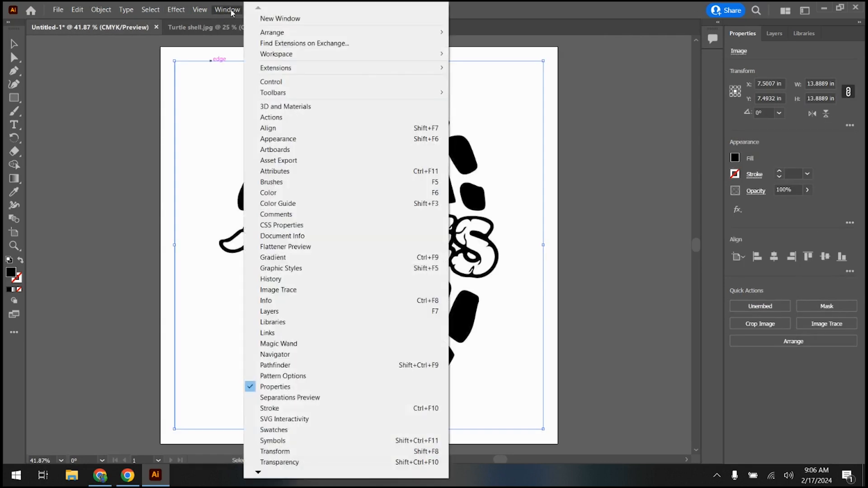
click(285, 290)
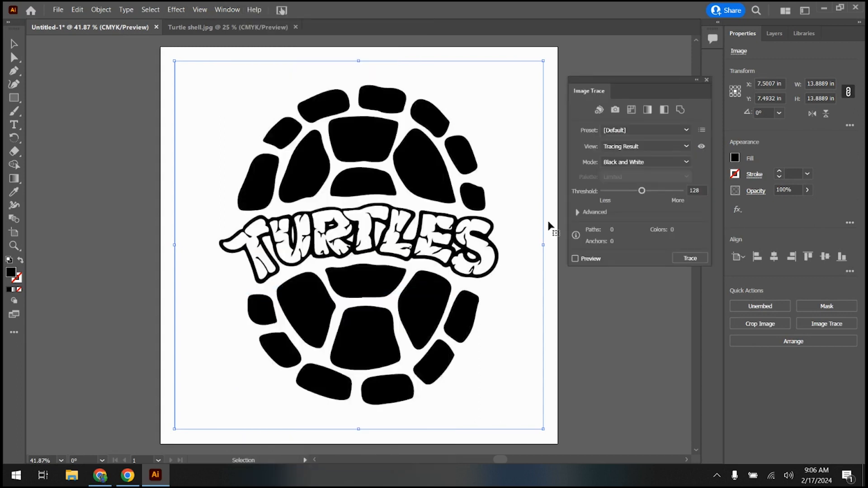
click(652, 131)
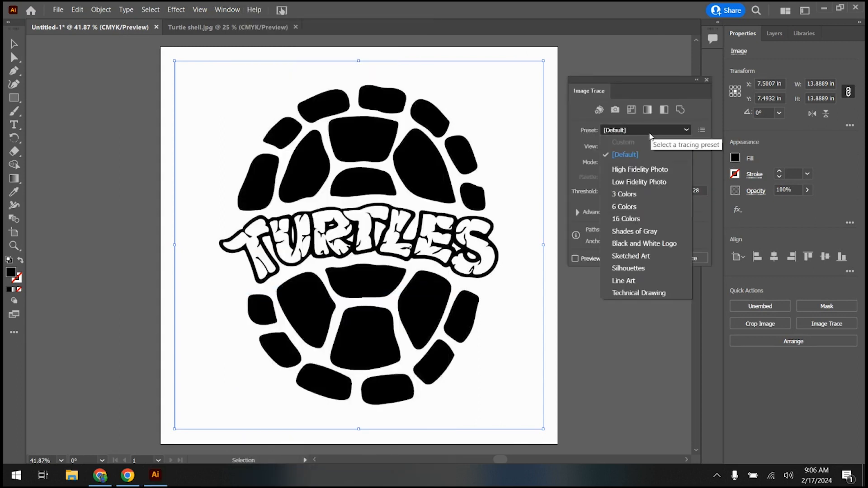
click(622, 195)
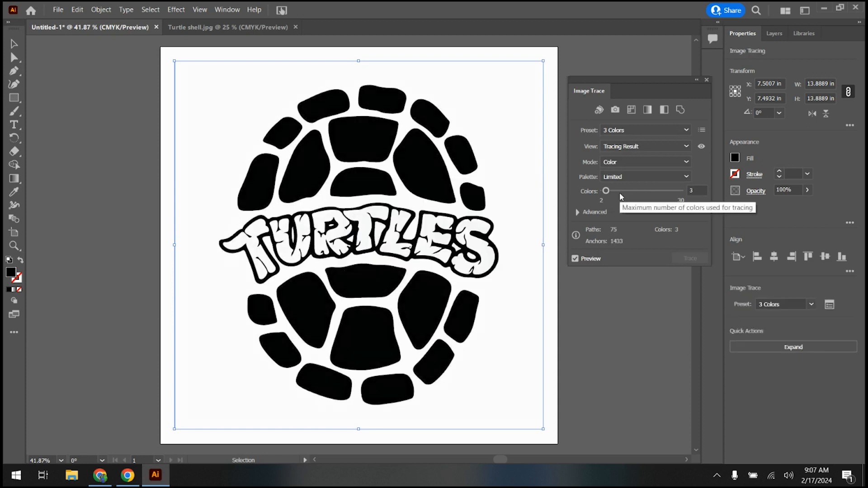
click(706, 80)
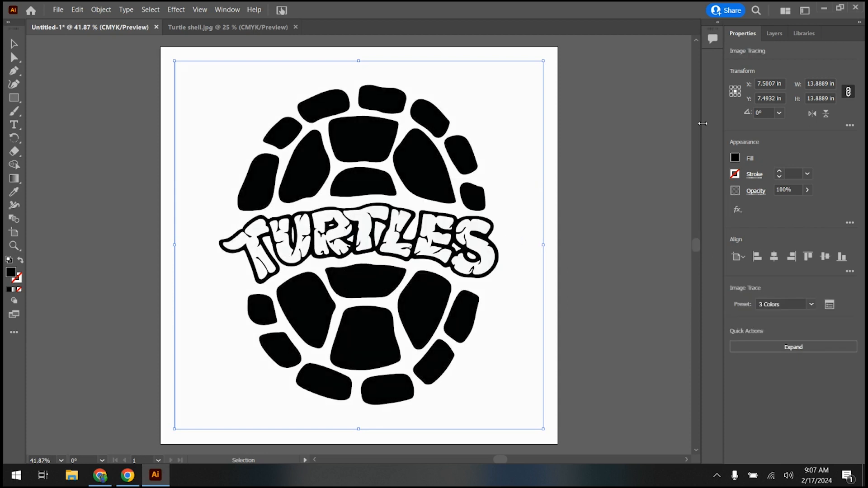
click(771, 352)
click(746, 352)
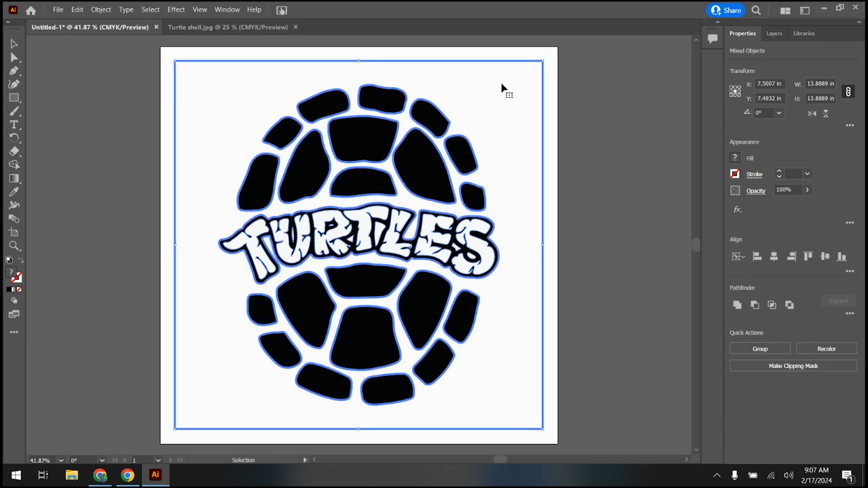
- Delete only the white background path of the traced artwork, keeping the shell plates and lettering
key(Delete)
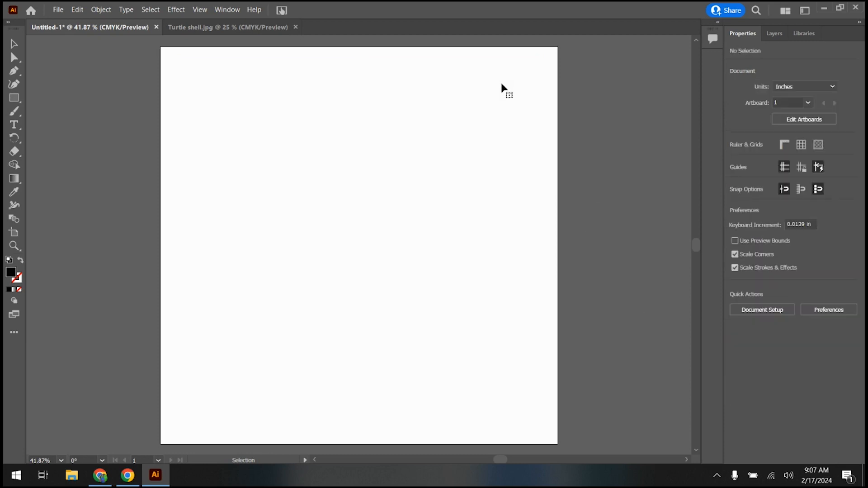
click(77, 9)
click(86, 22)
click(574, 200)
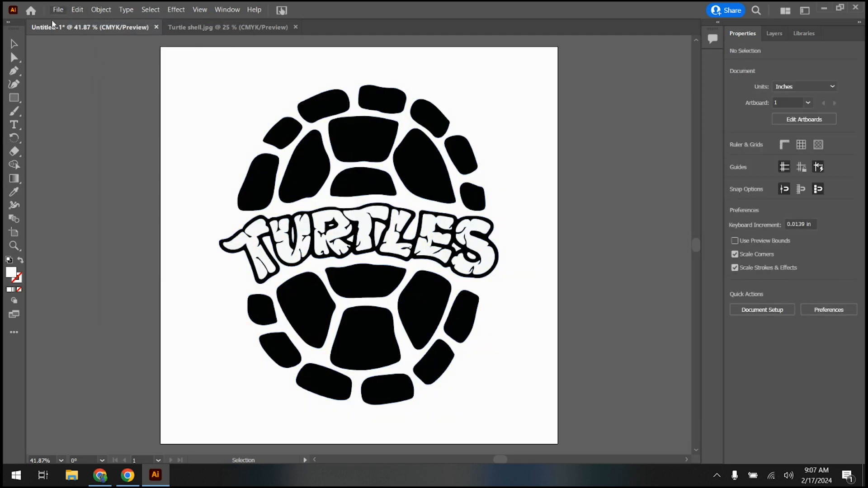
- Draw a 15 x 15 in rectangle covering the whole artboard and fill it with light blue
click(14, 97)
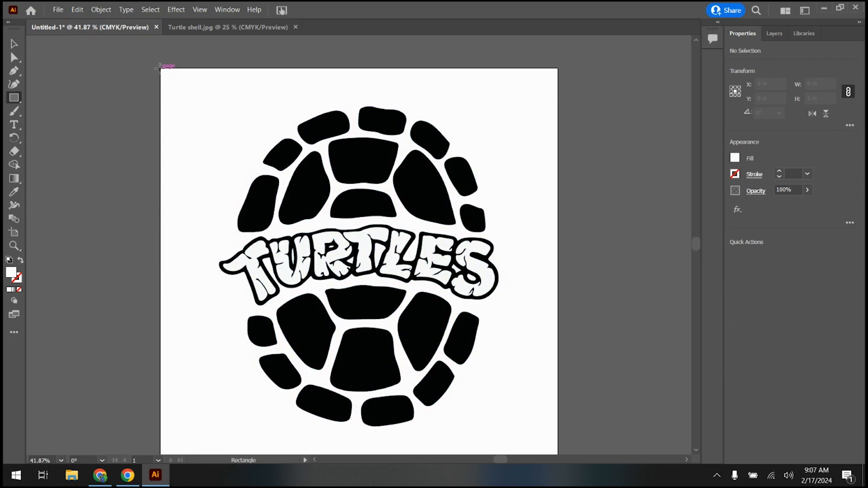
mouse_move(161, 69)
mouse_down()
mouse_move(382, 209)
mouse_move(485, 300)
mouse_move(536, 421)
mouse_move(558, 443)
mouse_up()
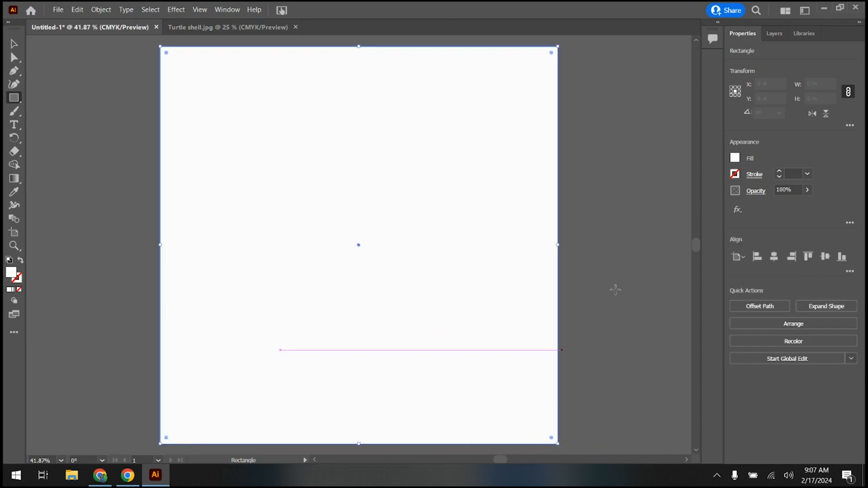
click(735, 159)
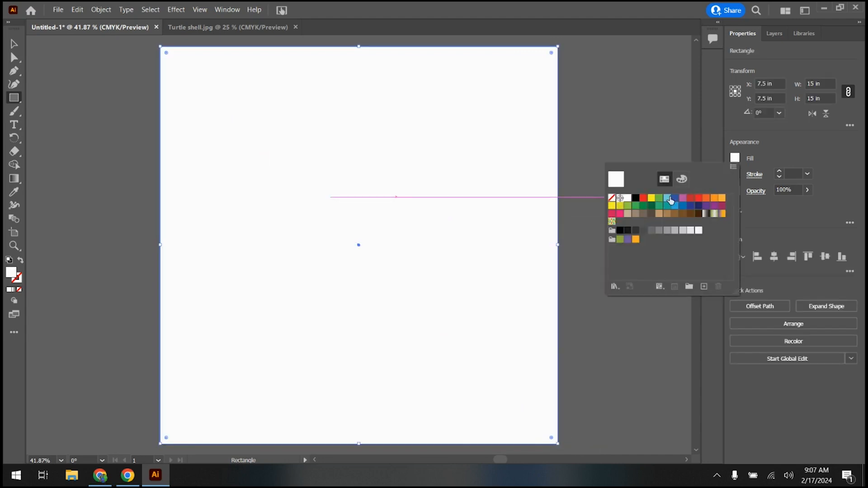
click(671, 200)
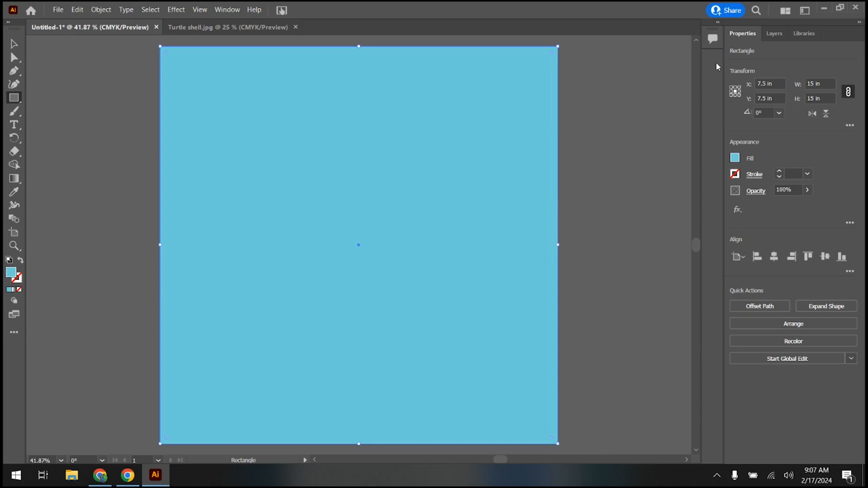
- Send the light blue rectangle to the back, behind the shell artwork
right_click(440, 158)
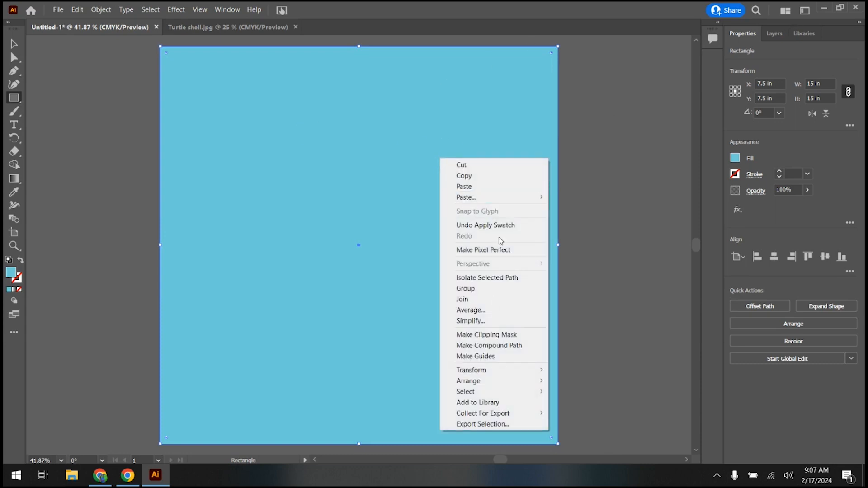
mouse_move(502, 386)
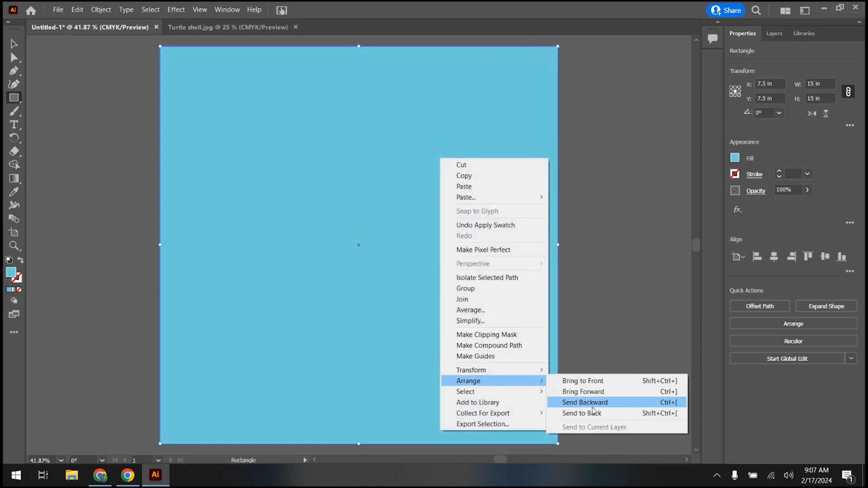
click(583, 412)
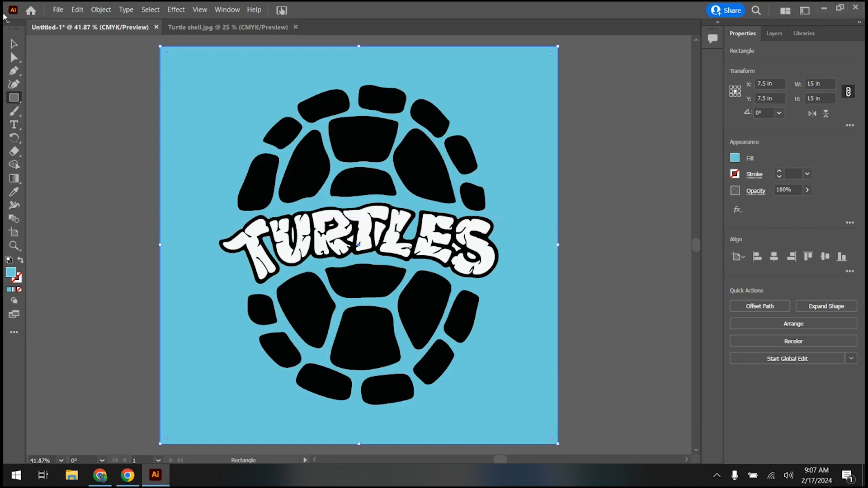
- Delete the white fill shapes inside the first four letters of the TURTLES lettering
key(v)
click(307, 237)
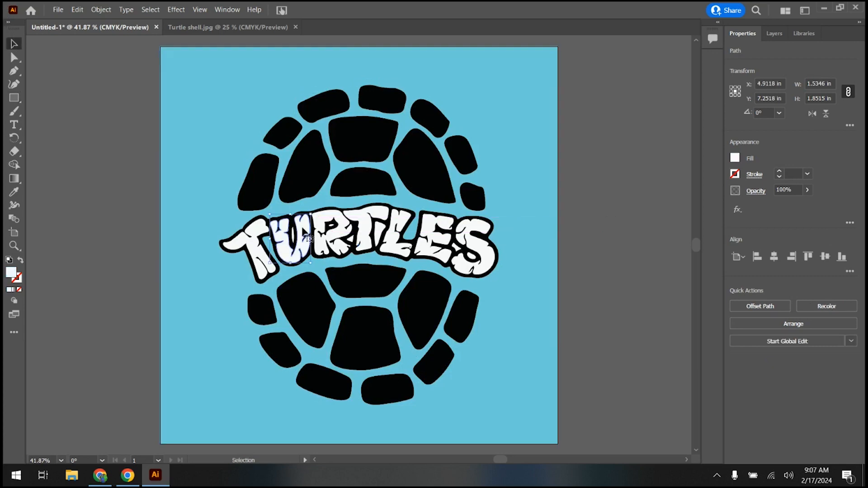
key(Delete)
click(295, 236)
key(Delete)
click(253, 251)
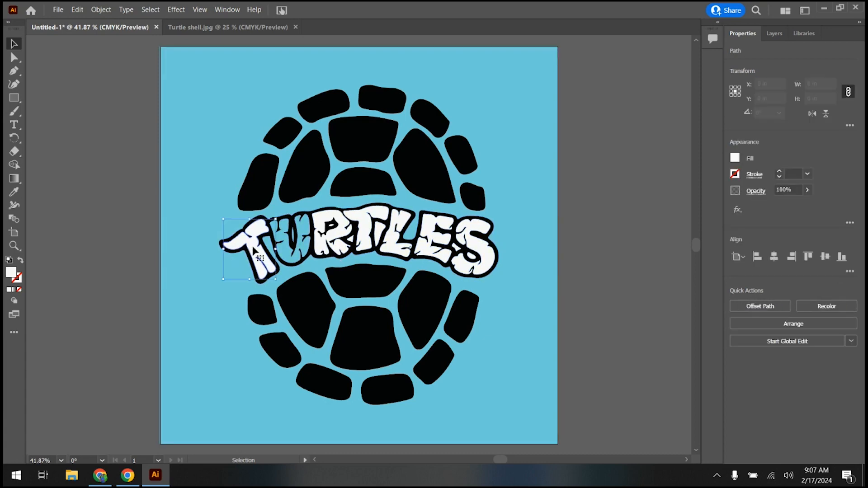
key(Delete)
click(340, 238)
key(Delete)
click(364, 233)
key(Delete)
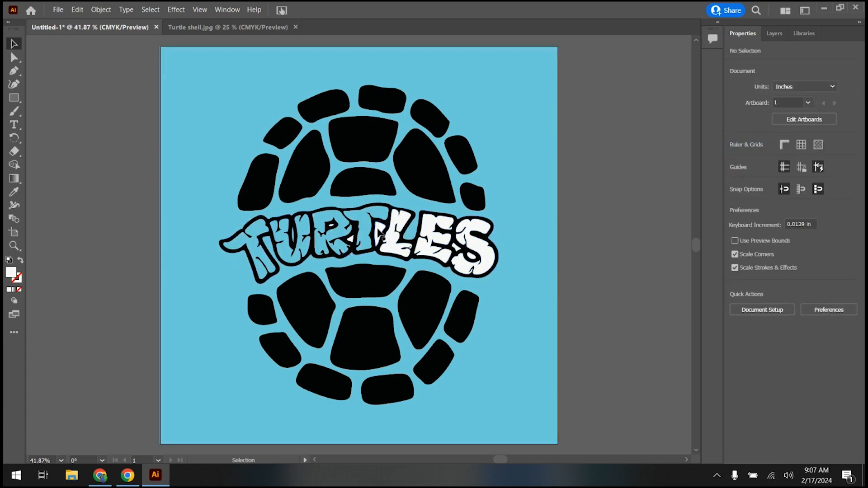
- Move the light blue rectangle off the artboard to the right and delete the entire TURTLES lettering
click(202, 138)
drag(208, 137, 601, 136)
drag(298, 236, 454, 254)
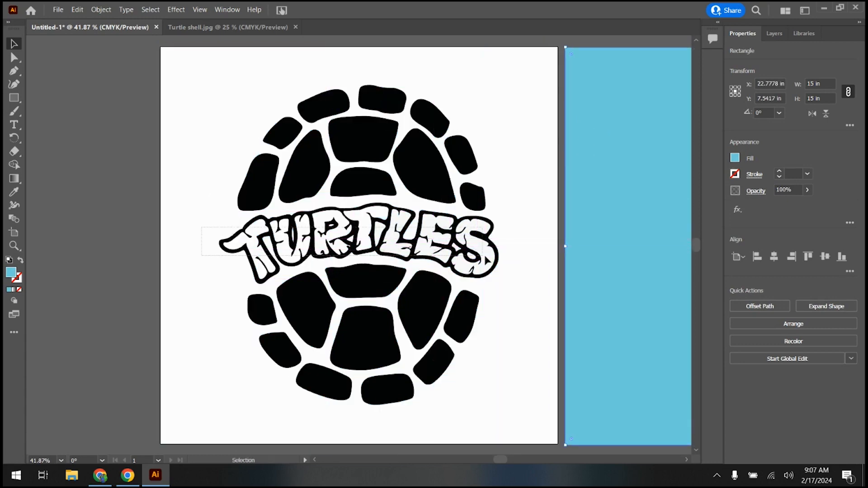
drag(504, 262, 509, 261)
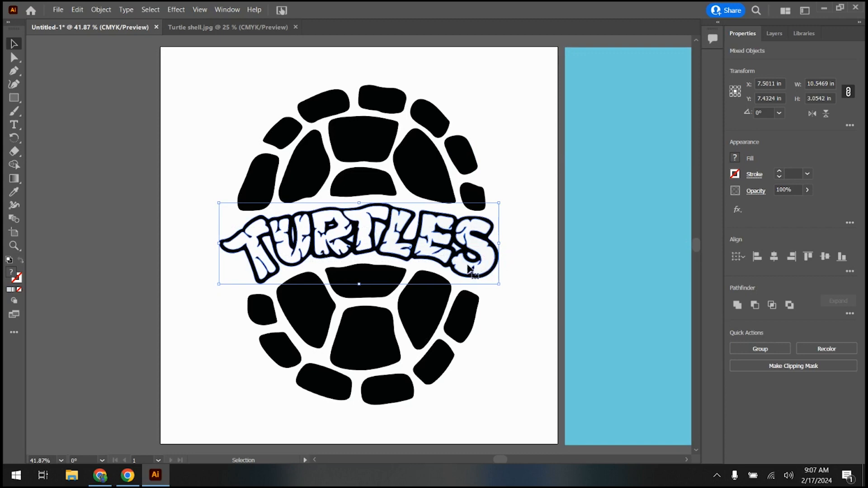
key(Delete)
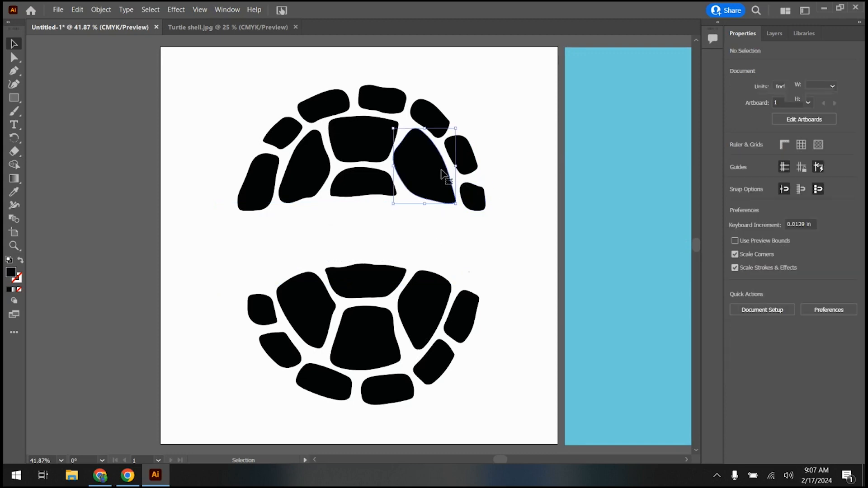
- Reshape the two left plates at the top of the lower shell half by pulling their upper corner anchors up and outward with Direct Selection
click(445, 178)
click(317, 288)
drag(355, 282, 366, 291)
drag(293, 306, 294, 306)
click(14, 58)
scroll(240, 281, up, 2)
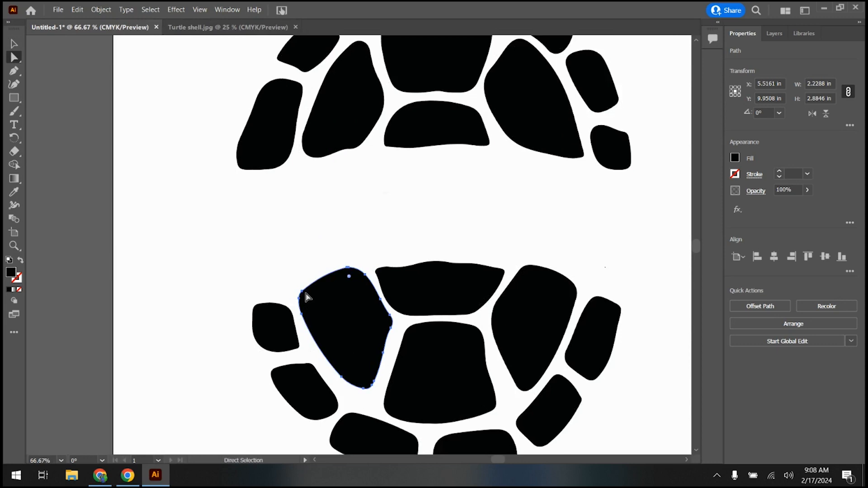
drag(304, 295, 295, 275)
click(286, 310)
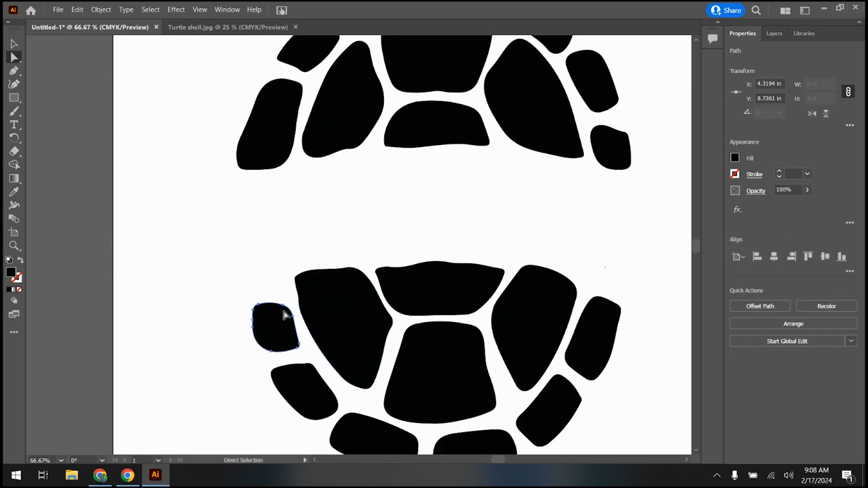
drag(285, 311, 252, 312)
- Reshape the two right plates at the top of the lower shell half by pulling their upper corner anchors up and outward
click(544, 287)
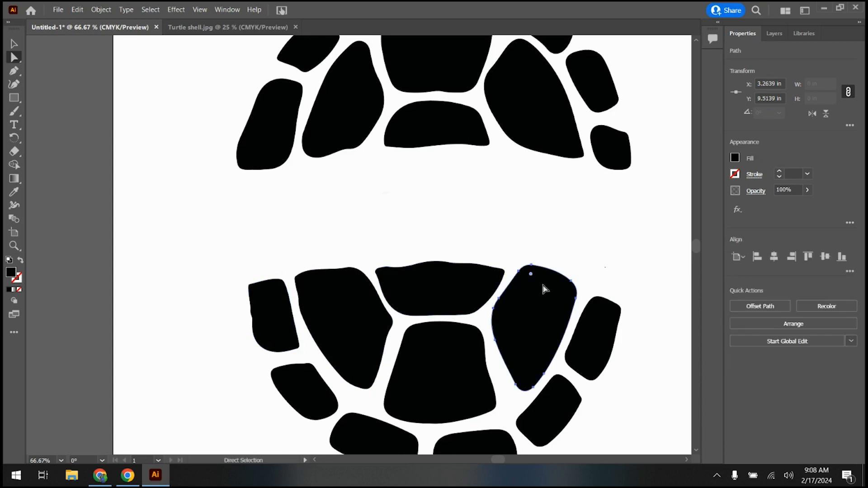
drag(572, 285, 582, 264)
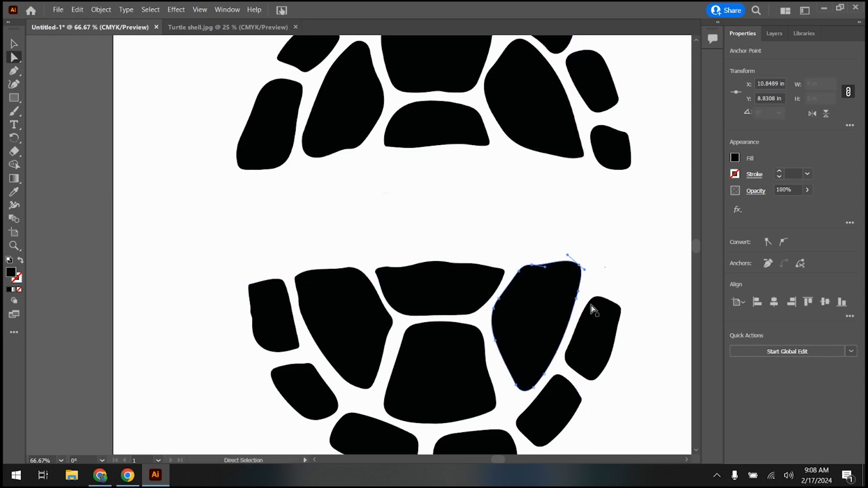
click(602, 302)
drag(602, 302, 597, 266)
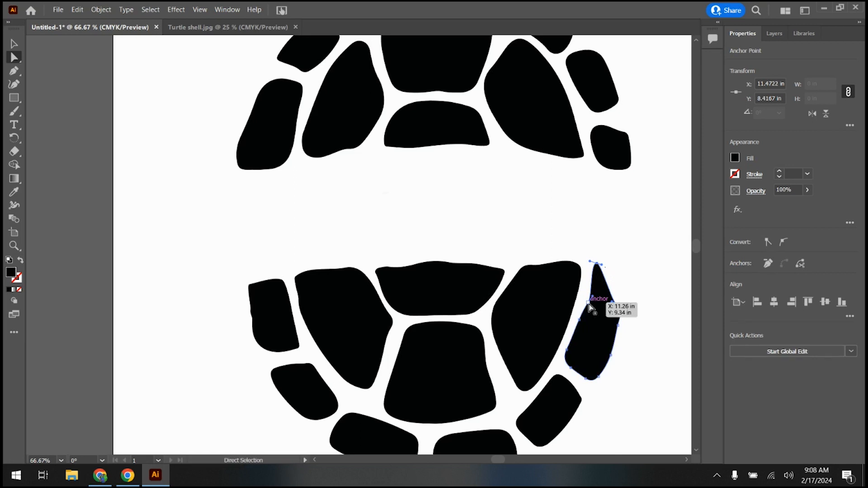
drag(588, 304, 626, 270)
click(469, 199)
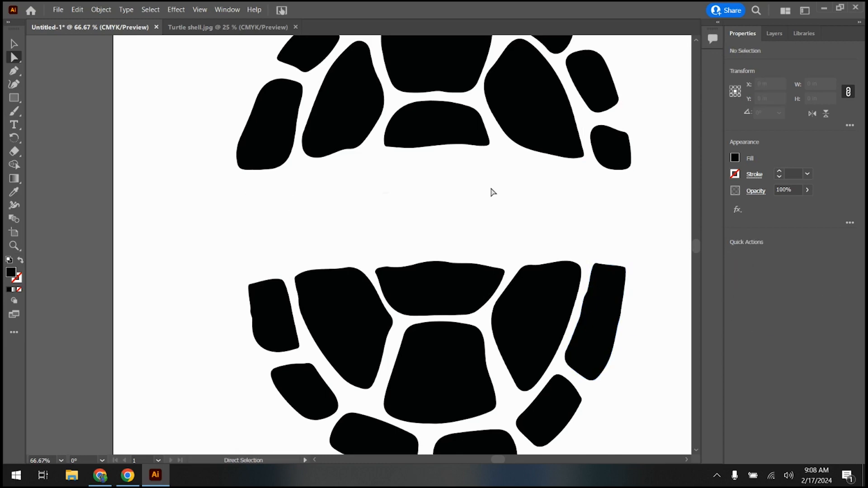
- Add the first name as point text in the empty band between the two shell halves
click(14, 124)
click(261, 213)
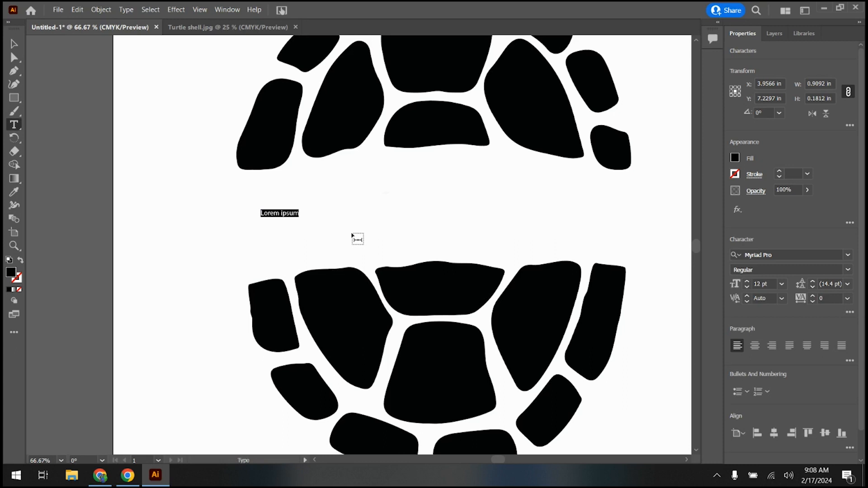
text(Tony)
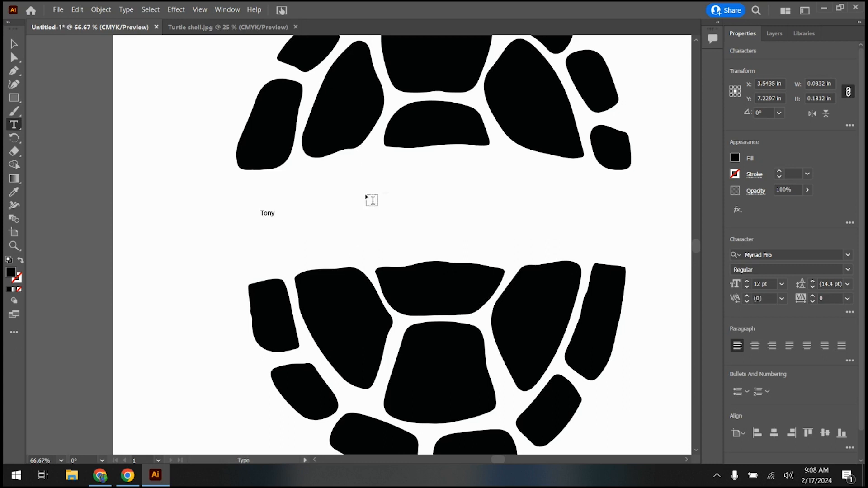
- Enlarge the name text to about 167 pt, place it between the shell halves and rotate it about 7.7°
click(15, 48)
drag(274, 217, 451, 316)
drag(418, 260, 402, 217)
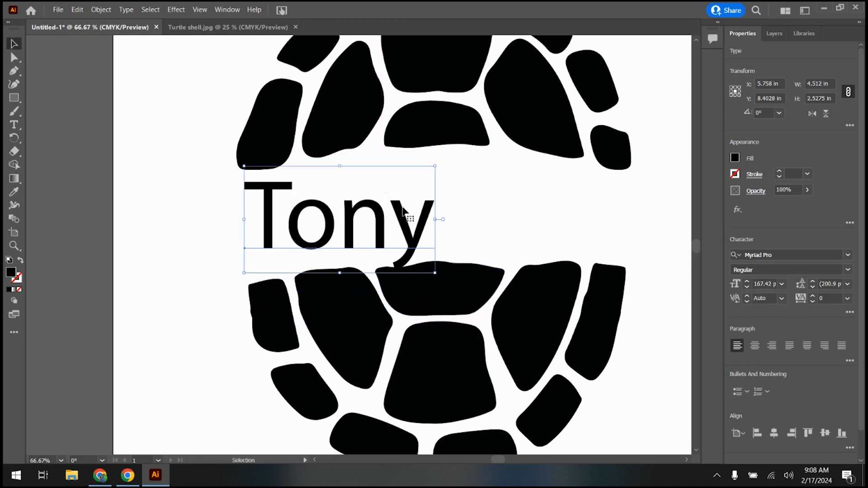
mouse_move(440, 161)
mouse_down()
mouse_move(440, 139)
mouse_move(435, 147)
mouse_up()
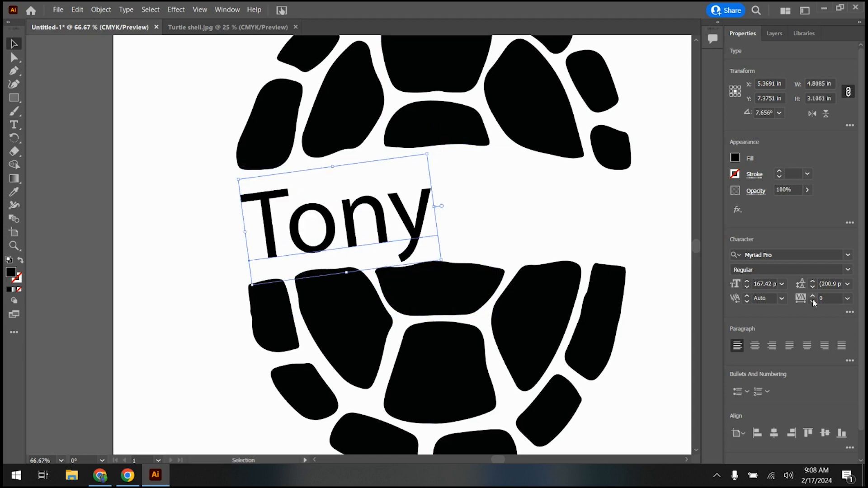
- Set the name text's font to Bungee Regular after previewing other fonts on it
click(849, 255)
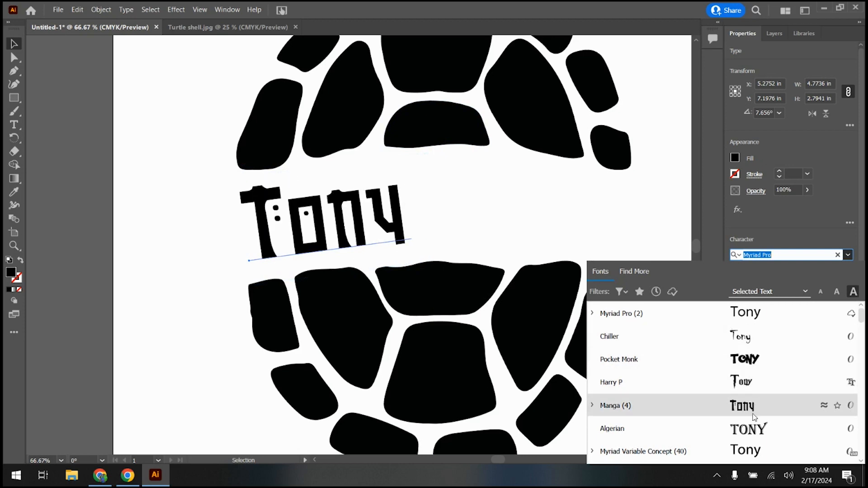
scroll(752, 418, down, 2)
scroll(751, 423, down, 3)
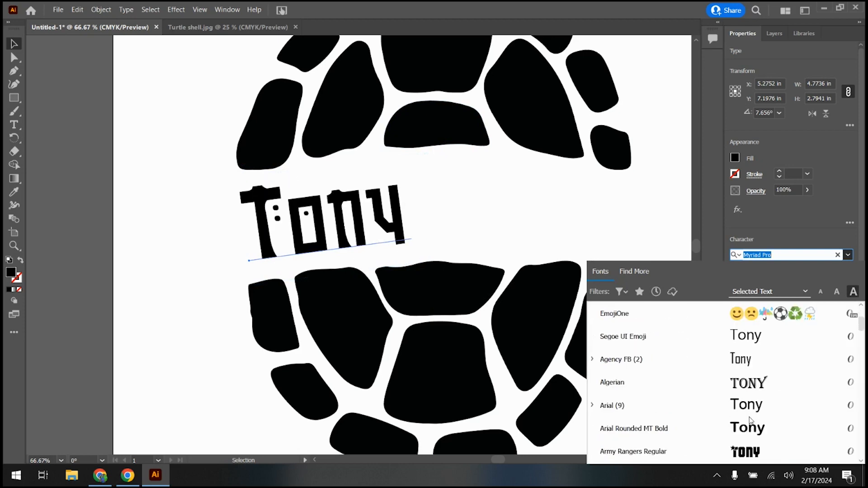
scroll(750, 383, up, 1)
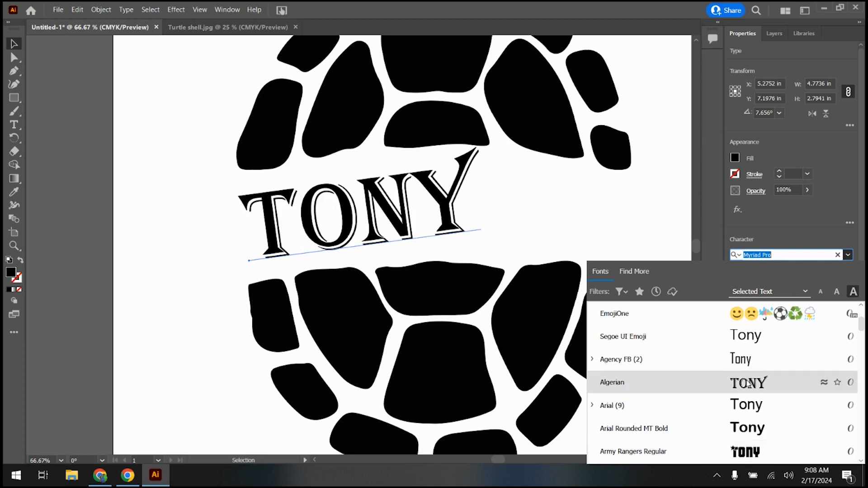
scroll(753, 429, down, 1)
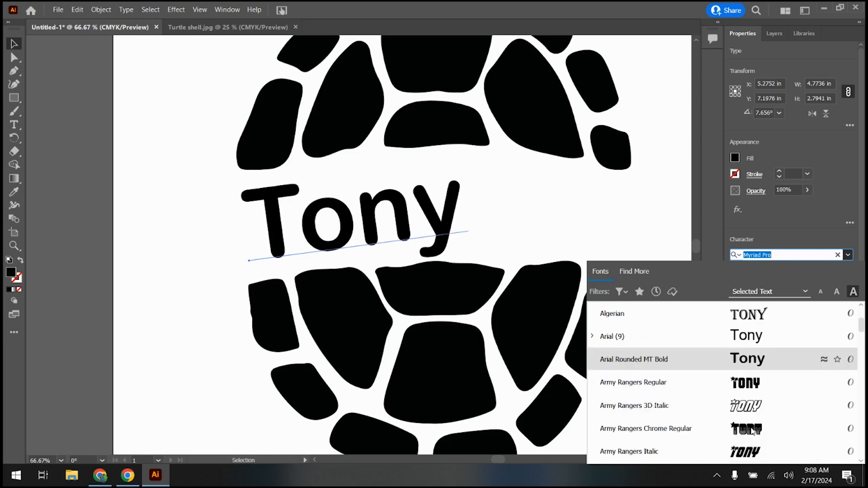
scroll(746, 429, down, 5)
scroll(748, 433, down, 4)
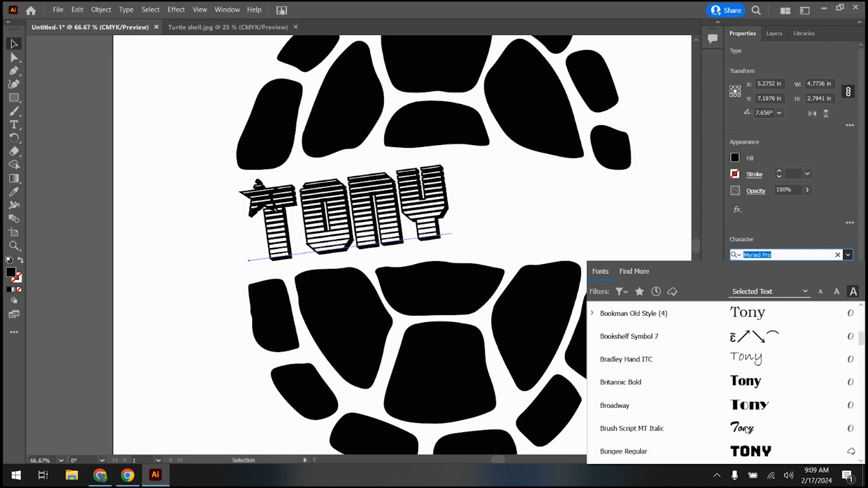
scroll(752, 409, down, 1)
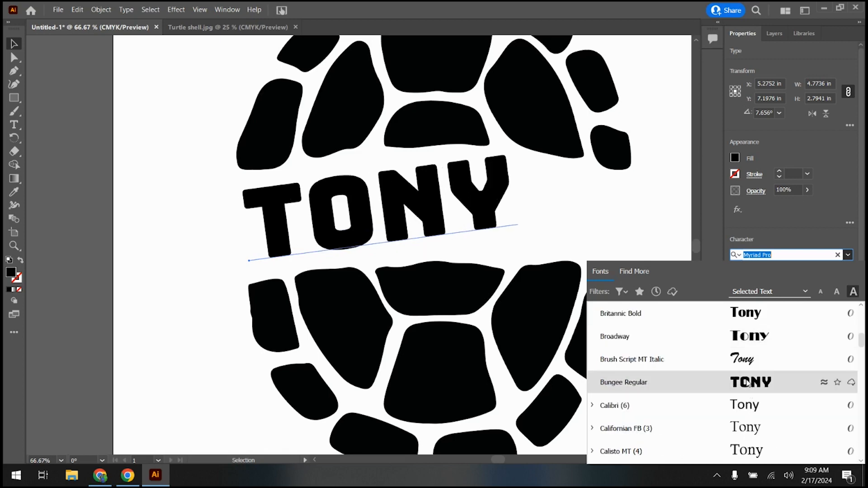
click(750, 384)
- Shift the name text right toward the middle of the shell and set its tilt to about 1.8°
drag(483, 200, 507, 213)
mouse_move(534, 149)
mouse_down()
mouse_move(549, 165)
mouse_move(546, 157)
mouse_up()
drag(463, 204, 481, 196)
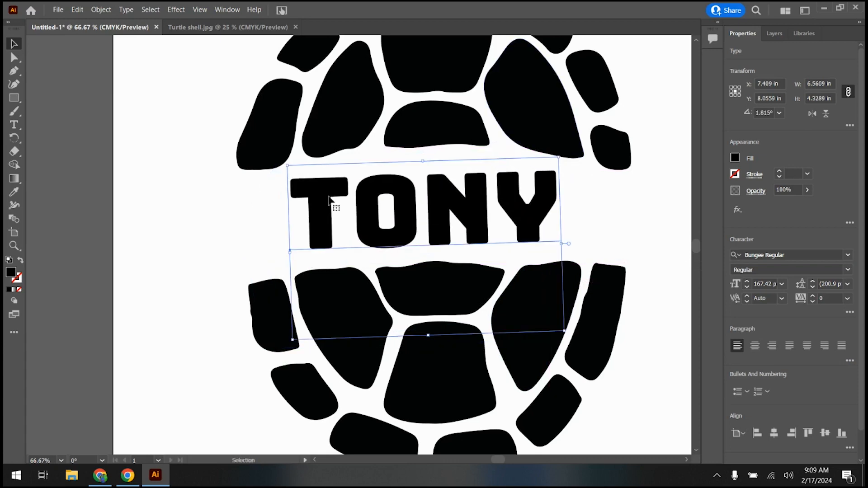
- Stretch the name text horizontally to about 9.7 in so it spans the shell, and nudge it between the two halves
drag(292, 251, 237, 252)
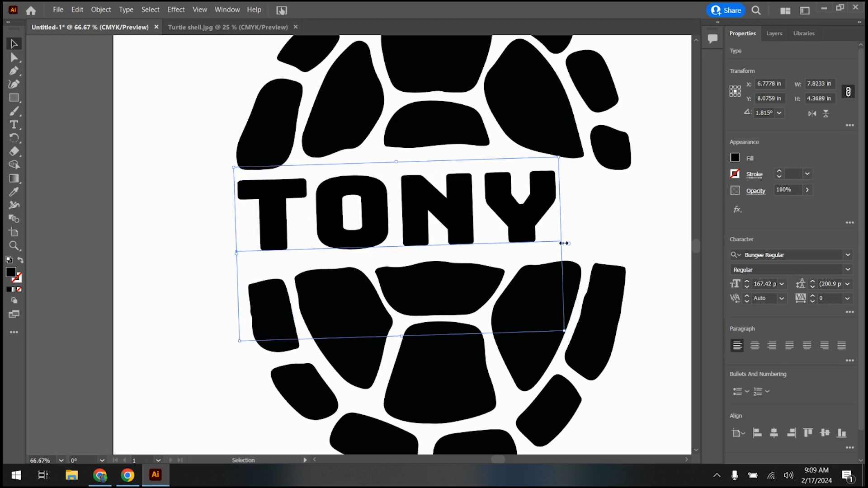
drag(563, 242, 643, 273)
scroll(428, 213, down, 1)
scroll(429, 213, down, 1)
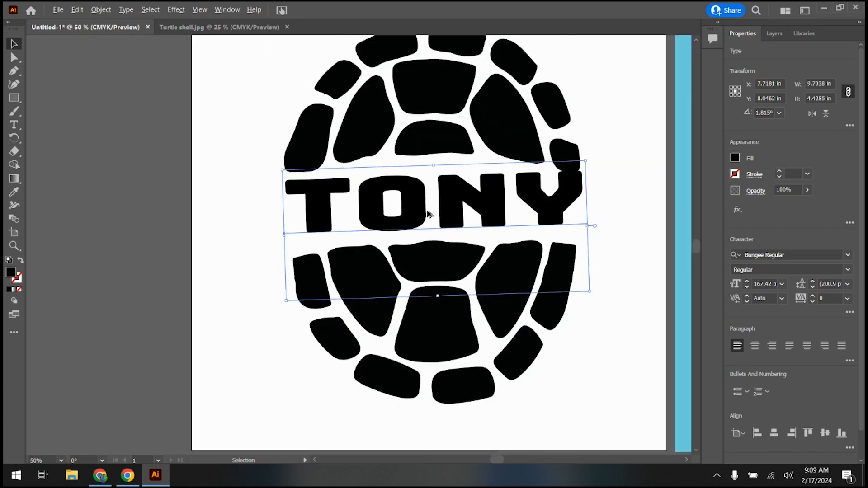
scroll(557, 236, up, 8)
scroll(562, 242, down, 1)
drag(498, 269, 494, 274)
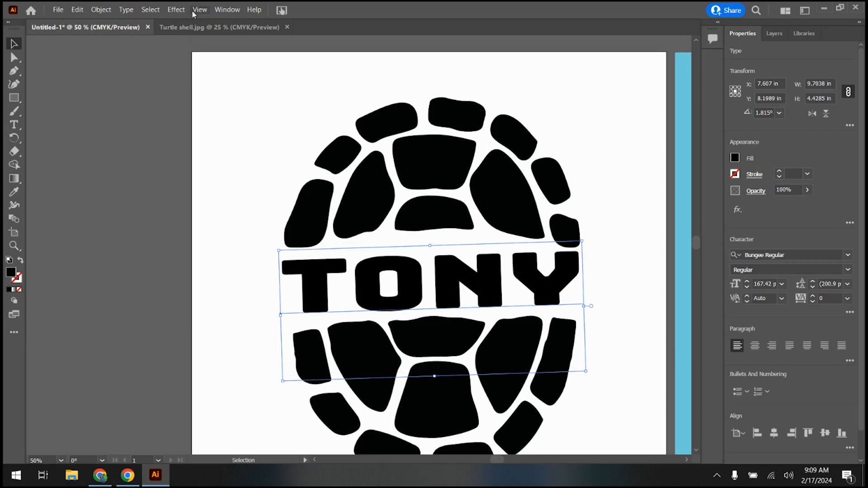
- Apply a horizontal Arc warp with 13% bend to the name text and move it slightly down between the shell halves
click(179, 10)
mouse_move(227, 176)
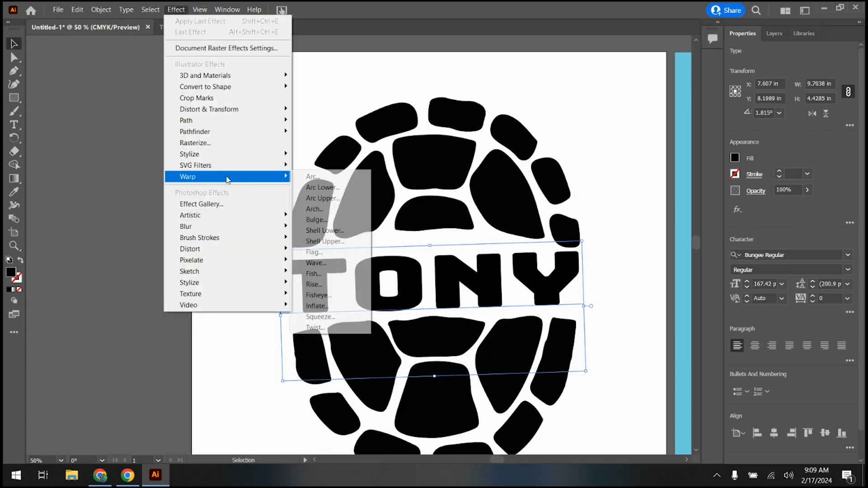
click(359, 176)
drag(233, 215, 216, 217)
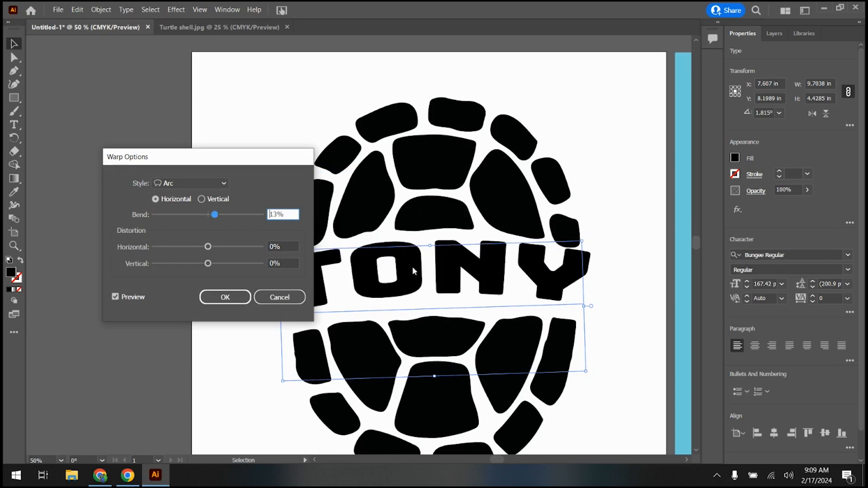
click(228, 296)
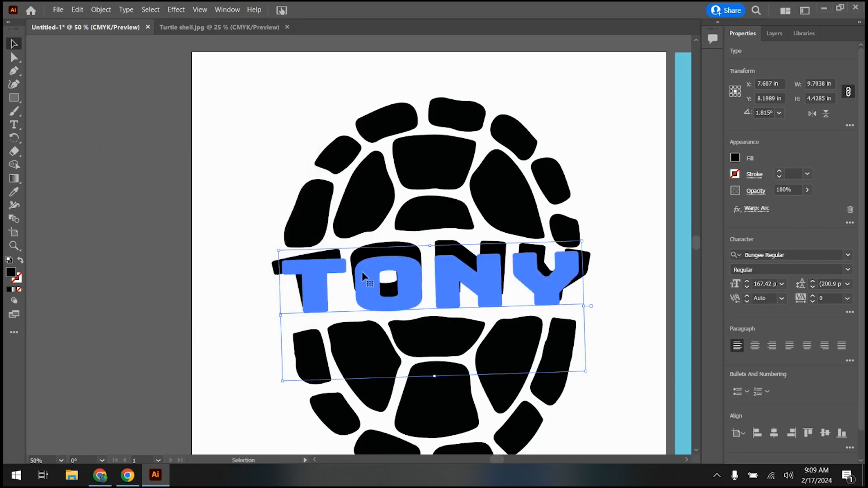
drag(407, 267, 410, 281)
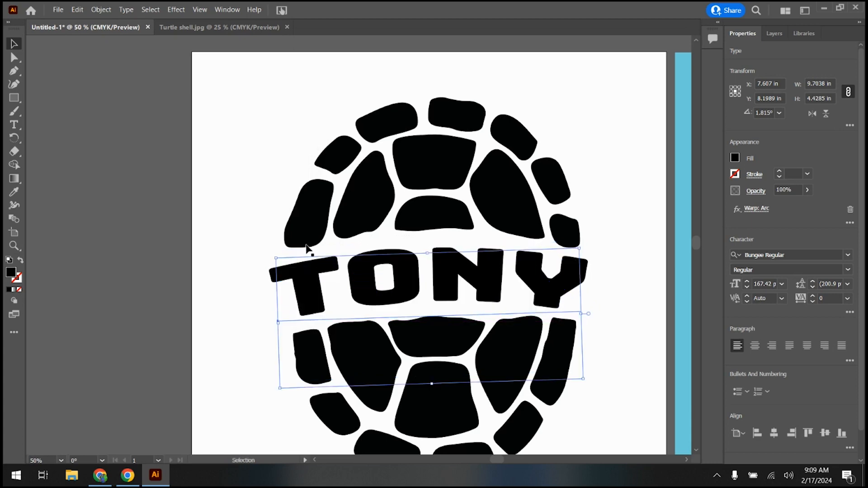
click(284, 166)
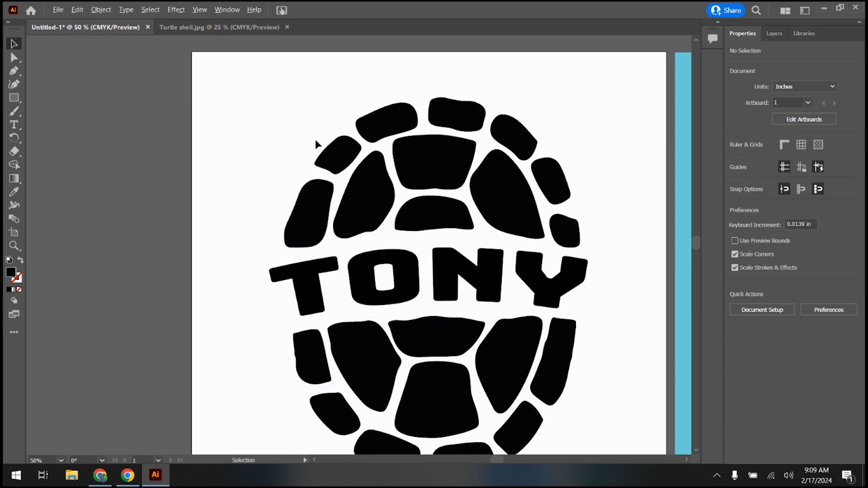
- Move the light blue rectangle back over the artboard as the background behind the shell and name
scroll(316, 142, down, 1)
click(661, 208)
drag(658, 199, 342, 200)
click(75, 87)
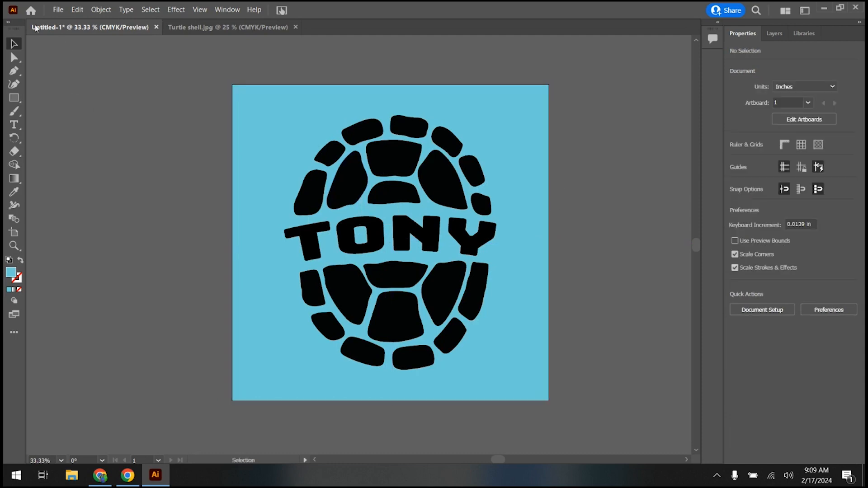
- Export the artwork as a PNG named "Your name and first logo" at Screen (72 ppi) resolution
click(57, 11)
mouse_move(104, 202)
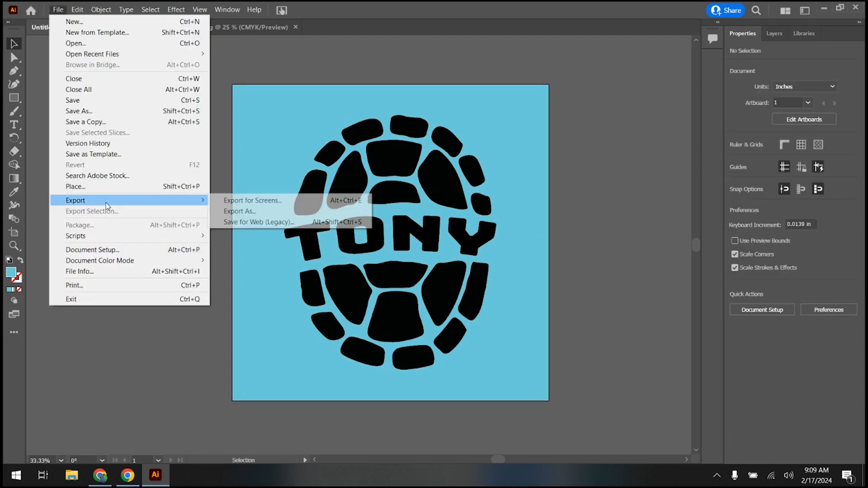
click(241, 212)
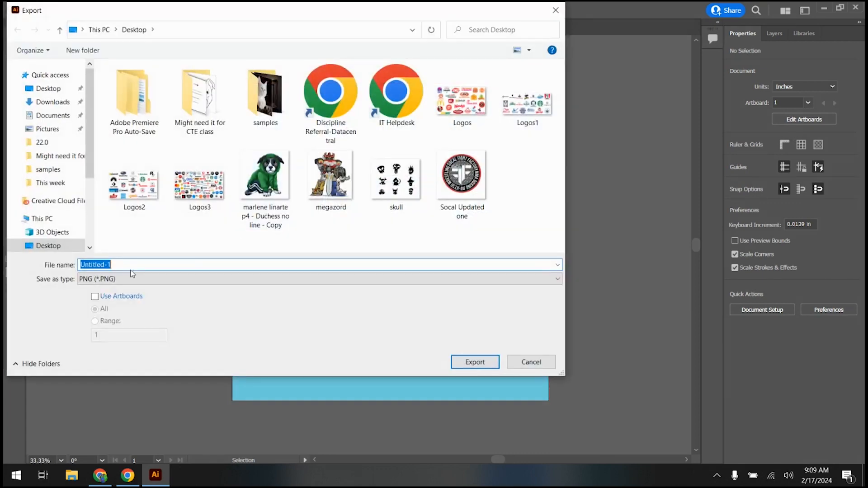
text(Your name and first logo)
click(481, 366)
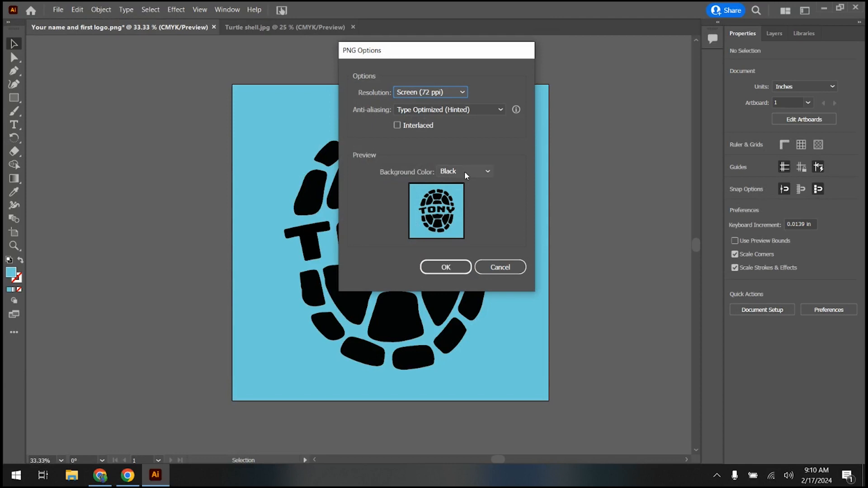
click(448, 268)
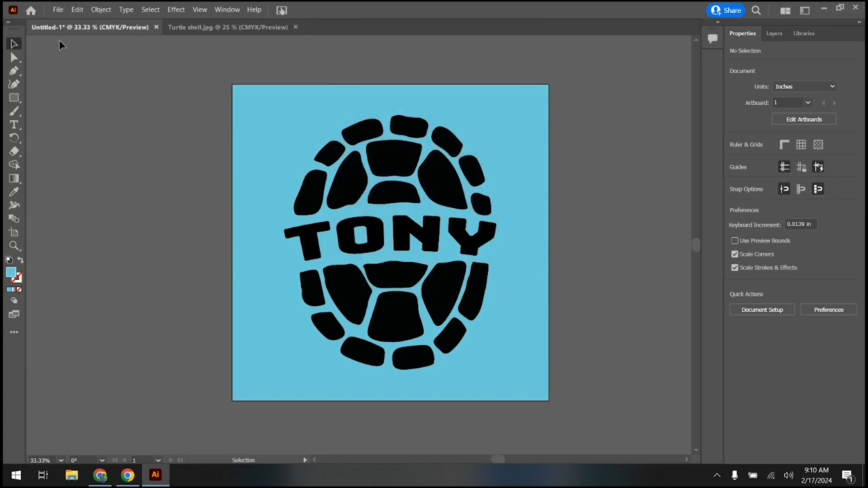
- Close the Turtle shell.jpg document and move the light blue rectangle off the artboard to the right
click(285, 27)
click(295, 27)
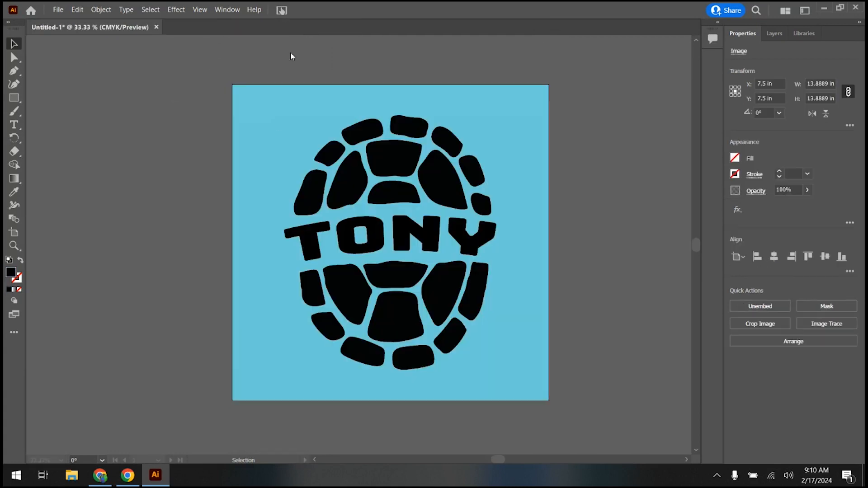
drag(276, 135, 614, 138)
scroll(391, 151, up, 1)
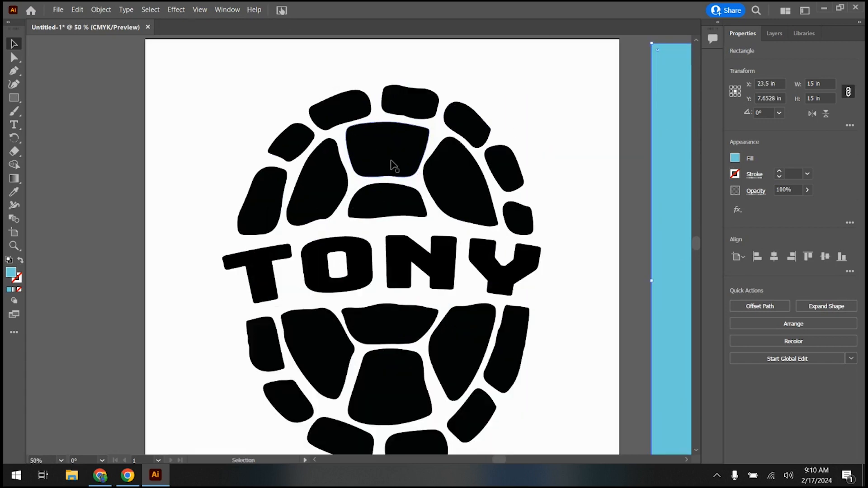
click(391, 157)
scroll(254, 120, down, 1)
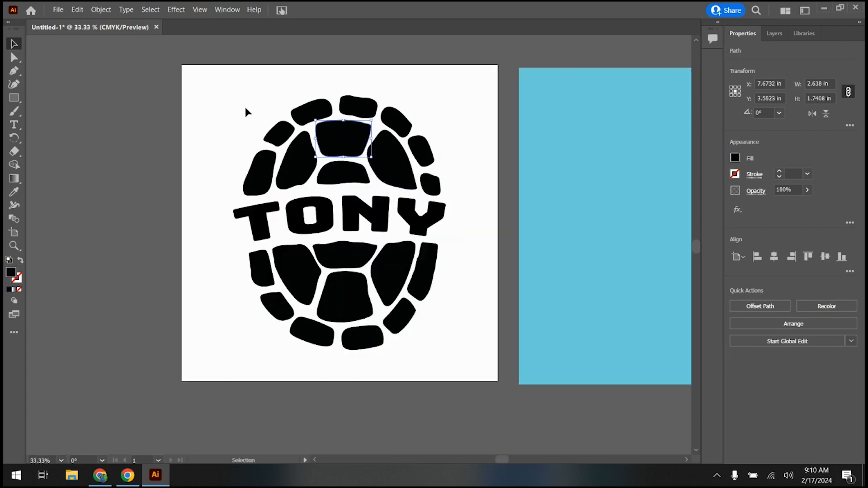
- Select all the shell plates and the name text and apply the purple-to-orange gradient swatch as fill
drag(226, 94, 477, 359)
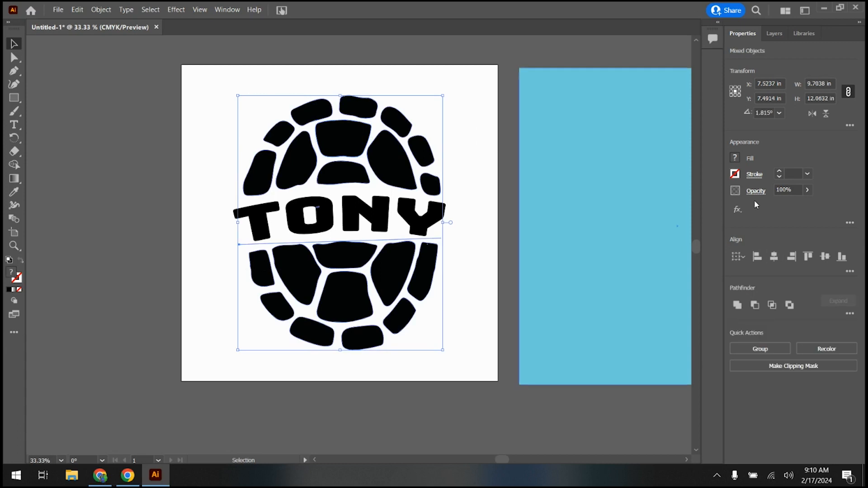
click(735, 158)
click(722, 214)
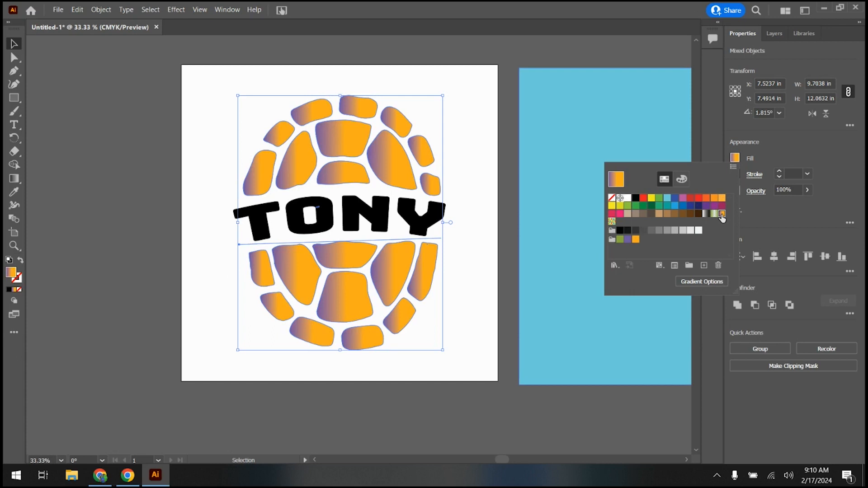
click(705, 284)
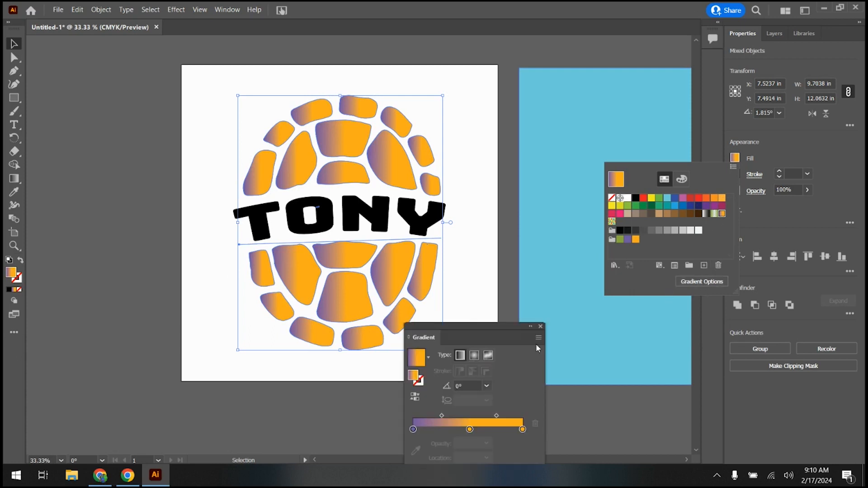
click(495, 330)
drag(477, 329, 577, 143)
click(507, 253)
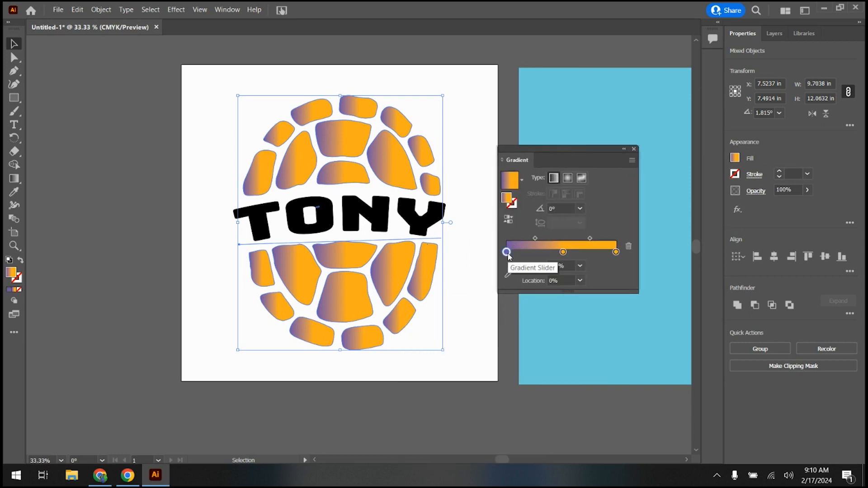
click(624, 149)
click(514, 149)
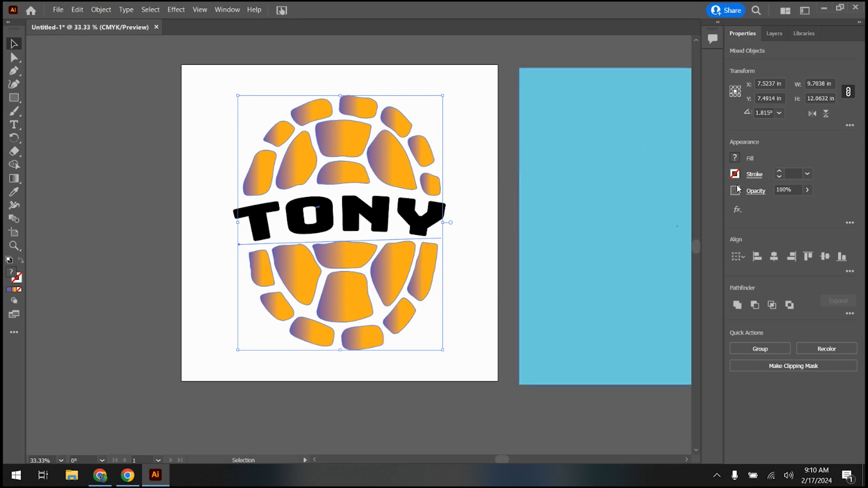
- Reapply the purple-to-orange gradient swatch to the selected artwork and open its gradient options
click(734, 159)
click(722, 213)
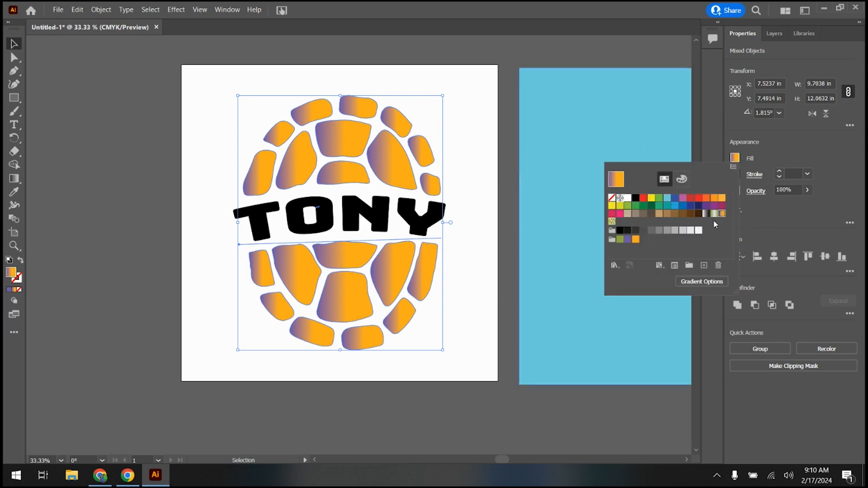
click(701, 285)
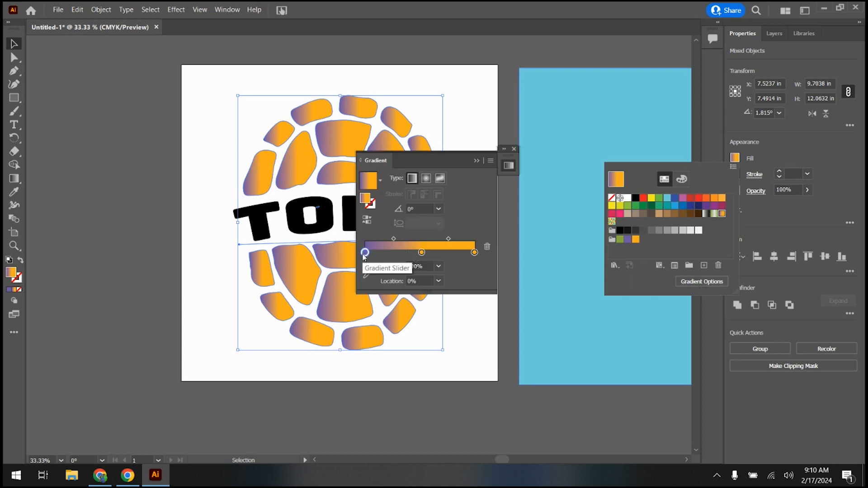
- Try to recolor the gradient's purple starting stop to a green picked from the color spectrum
click(365, 253)
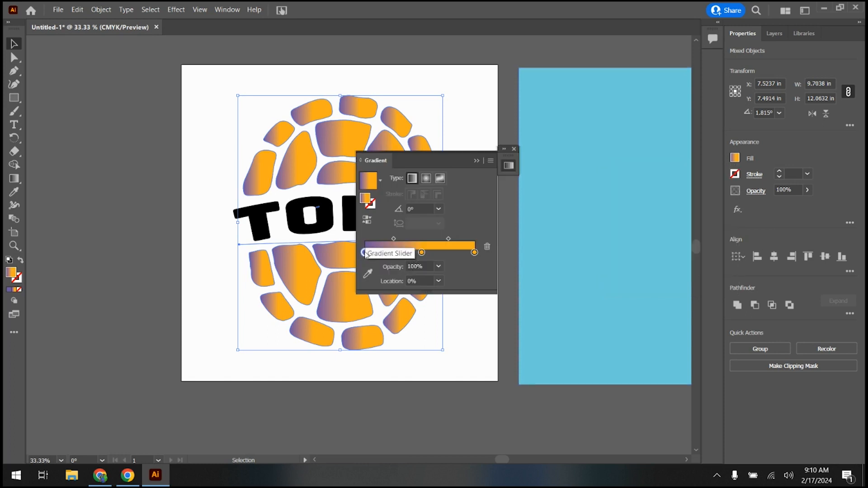
double_click(365, 253)
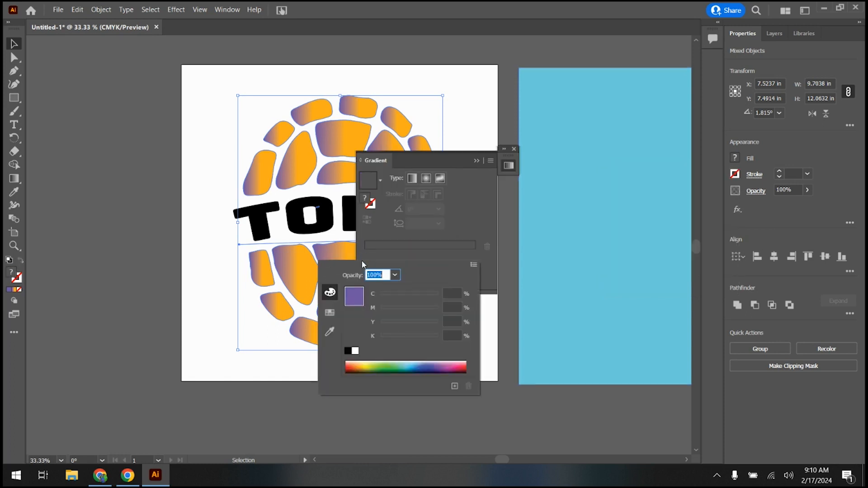
click(392, 363)
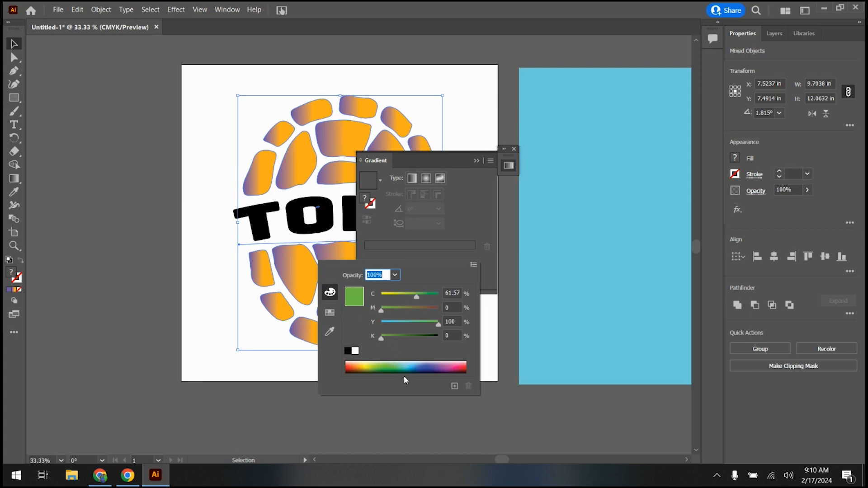
click(482, 210)
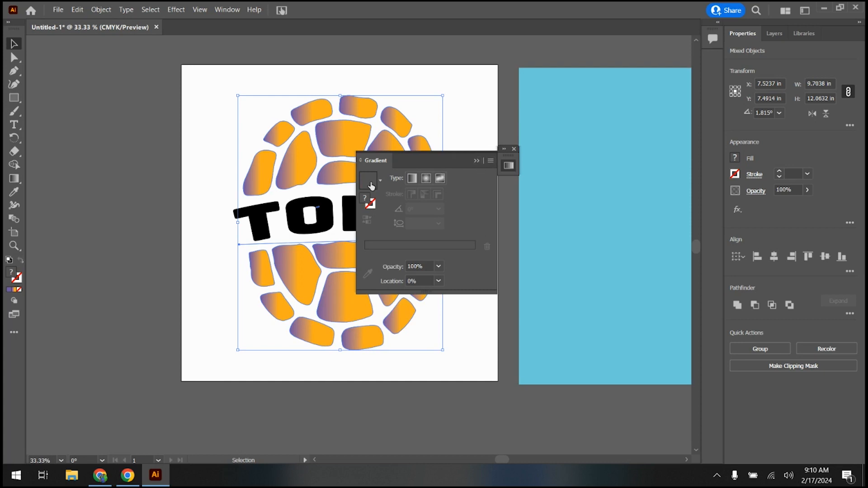
- Set the gradient type to linear and recolor its purple starting stop with the medium green swatch
click(426, 179)
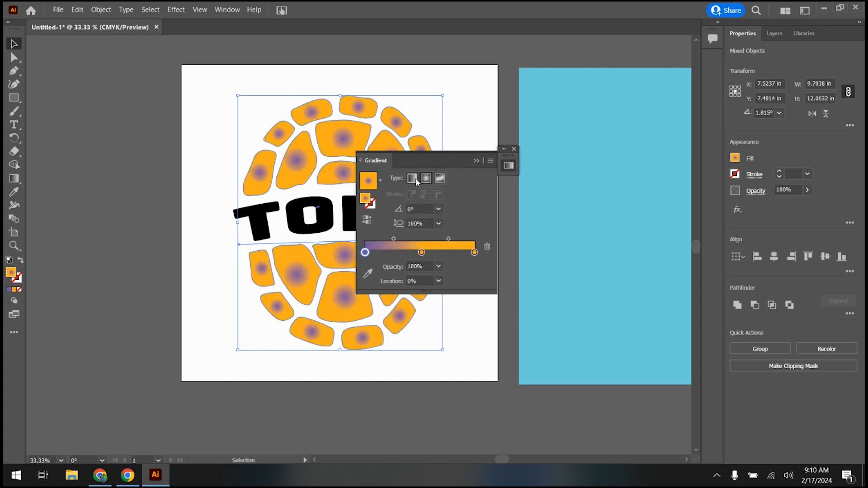
click(412, 179)
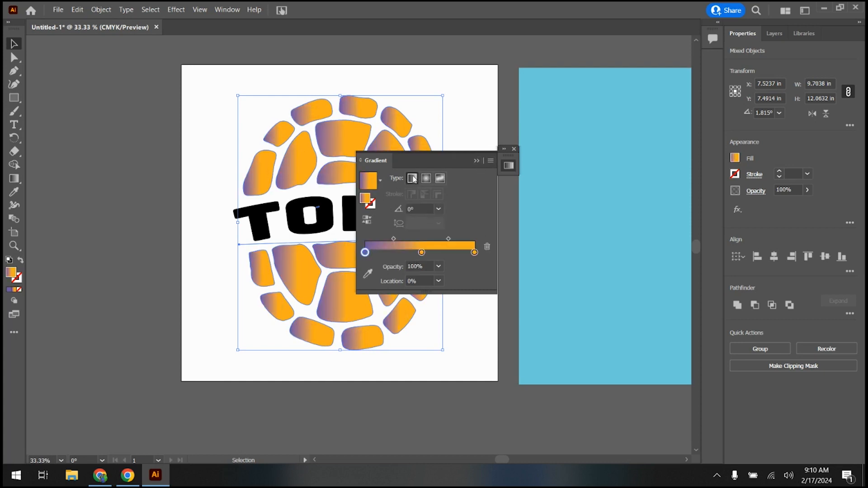
double_click(365, 253)
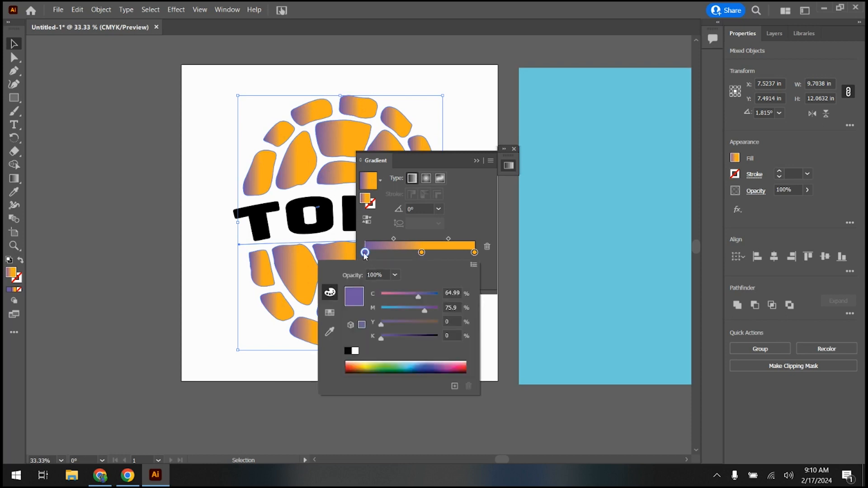
click(389, 363)
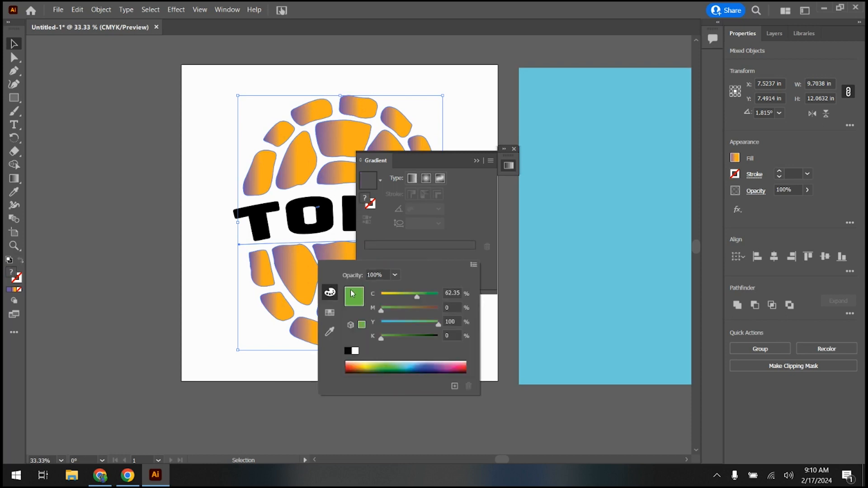
drag(420, 301, 430, 300)
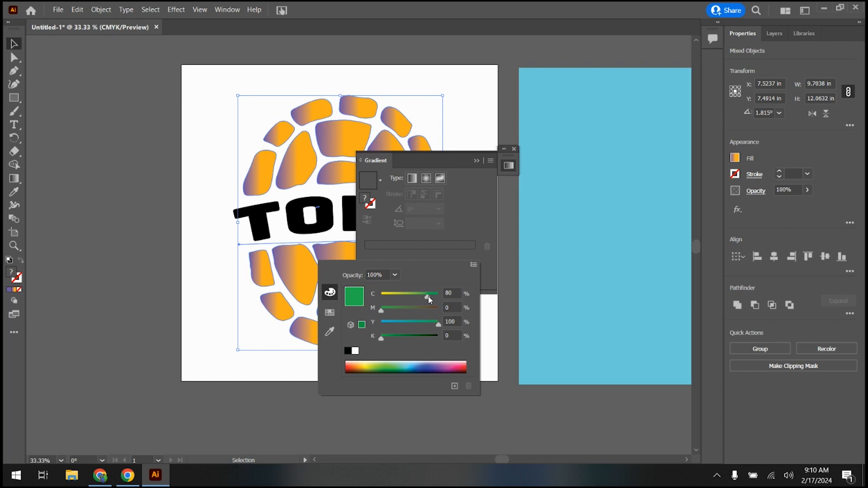
click(330, 313)
click(375, 290)
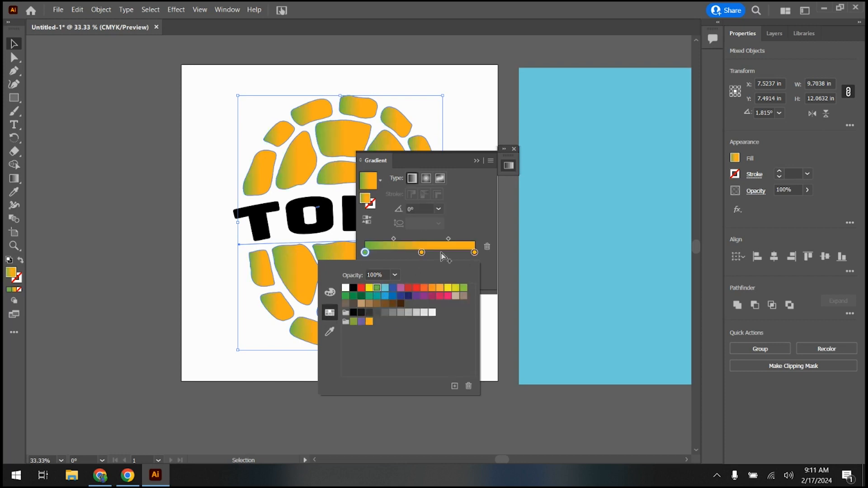
- Recolor the gradient's middle stop with the green swatch R=34 G=181 B=115
click(421, 253)
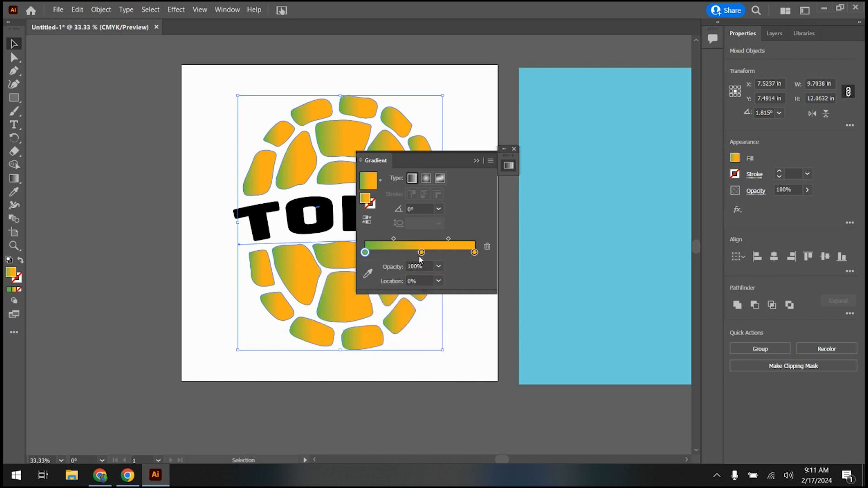
click(422, 253)
double_click(421, 253)
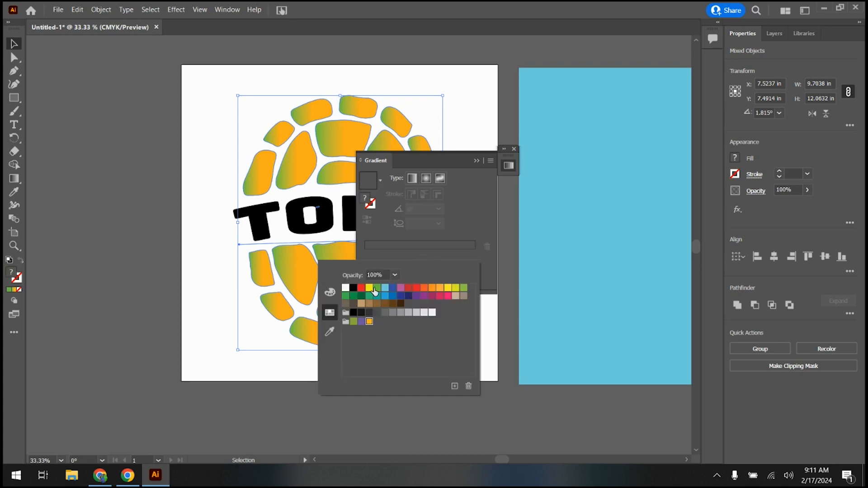
click(368, 297)
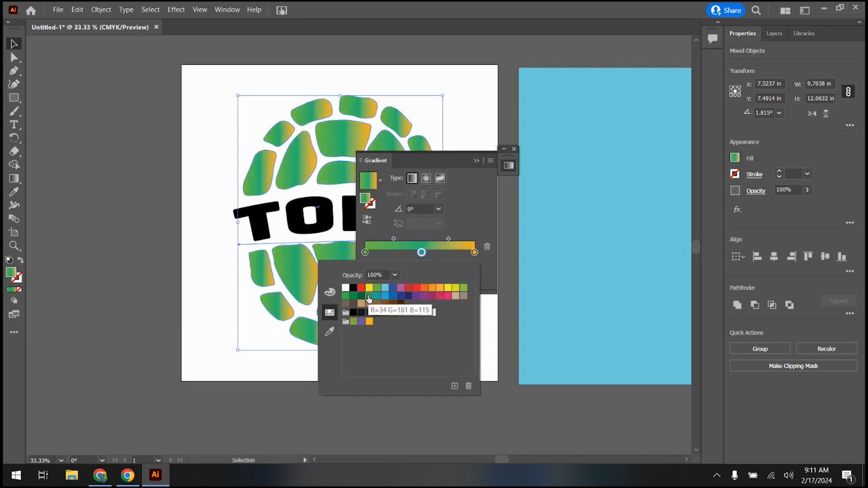
- Keep the gradient linear and recolor its orange end stop with the olive green swatch, setting the stop's cyan to 34%
click(475, 253)
double_click(475, 253)
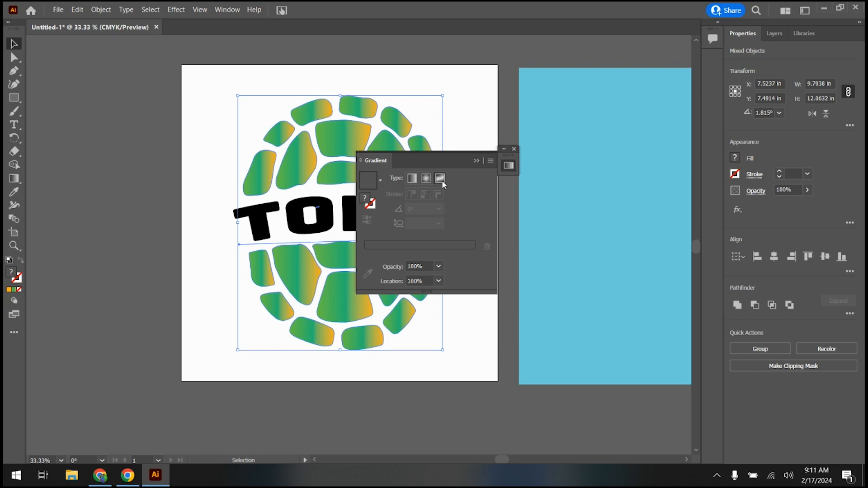
click(426, 180)
click(415, 179)
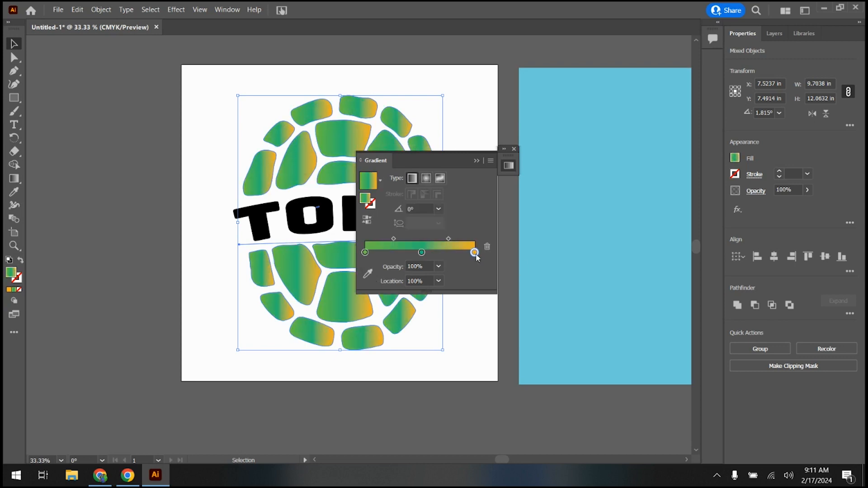
double_click(475, 253)
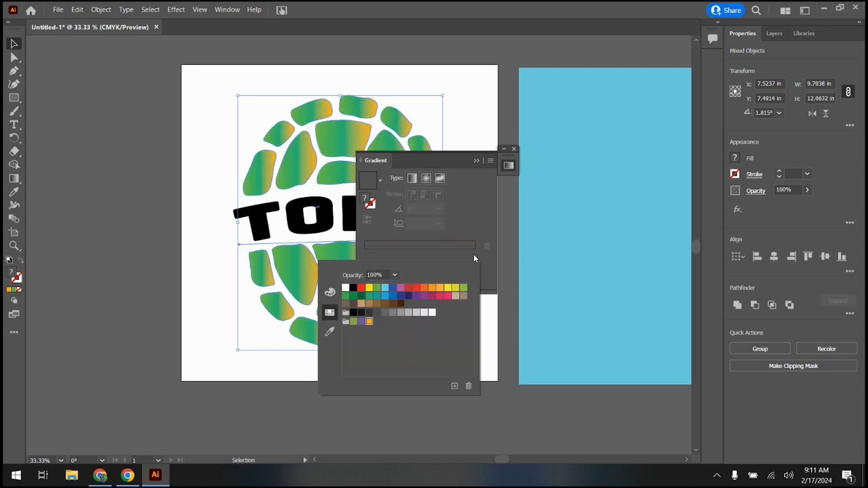
click(433, 288)
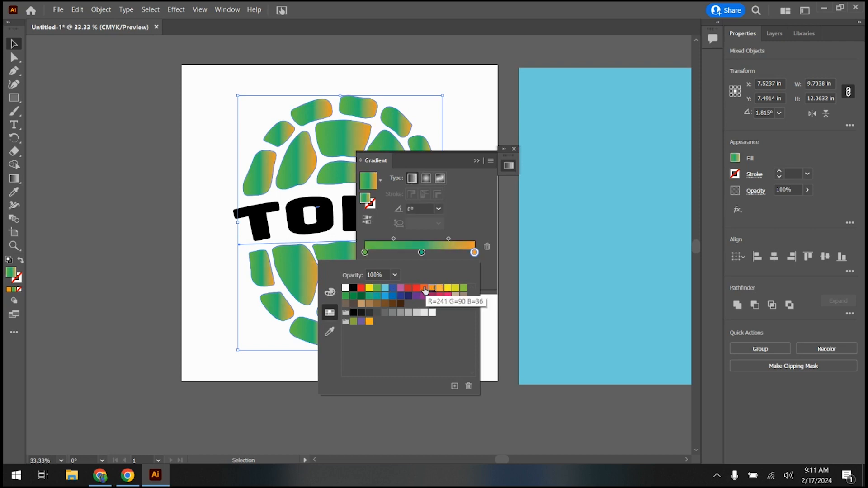
click(424, 289)
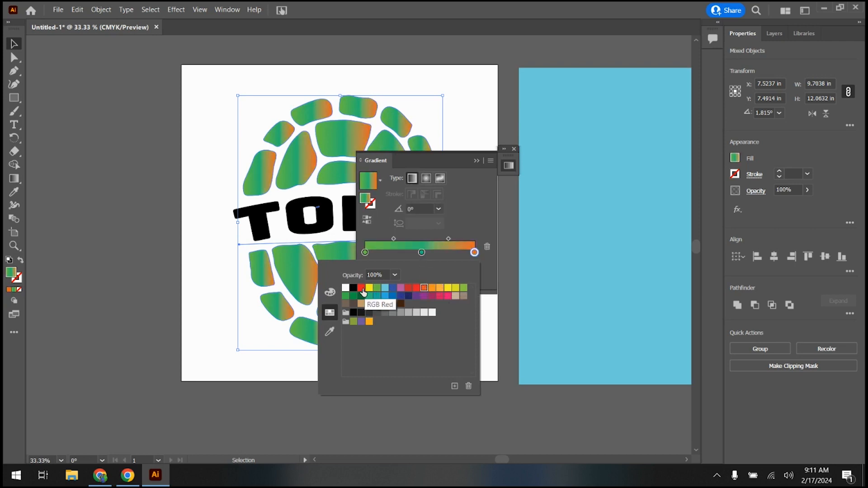
click(369, 288)
click(353, 322)
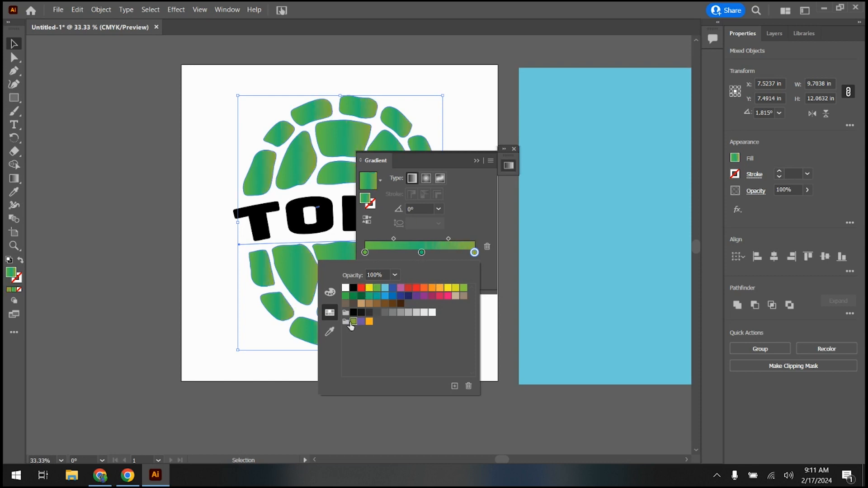
click(330, 292)
drag(400, 296, 401, 294)
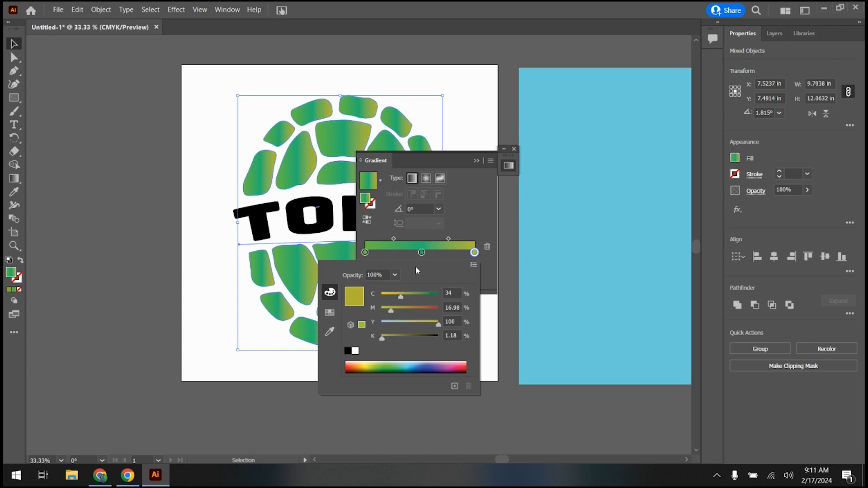
- Recolor the gradient's middle stop, trying a mixed green and other swatches before applying the dark green swatch, and collapse the gradient settings
click(422, 254)
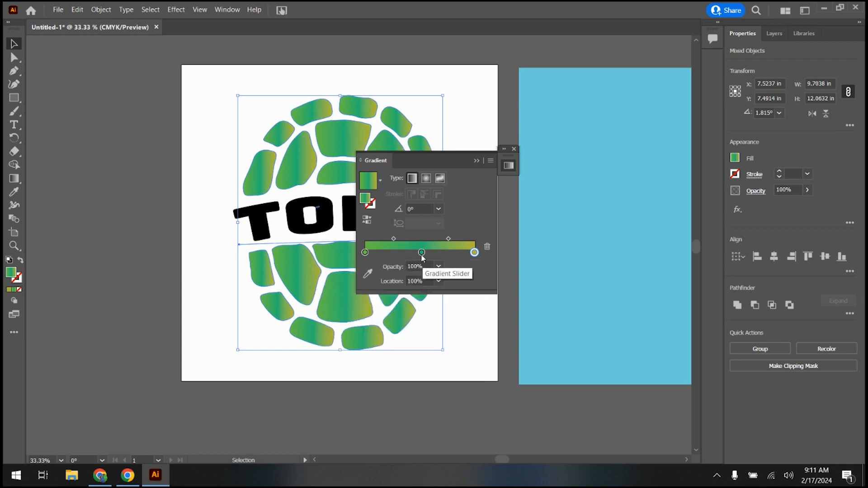
double_click(421, 253)
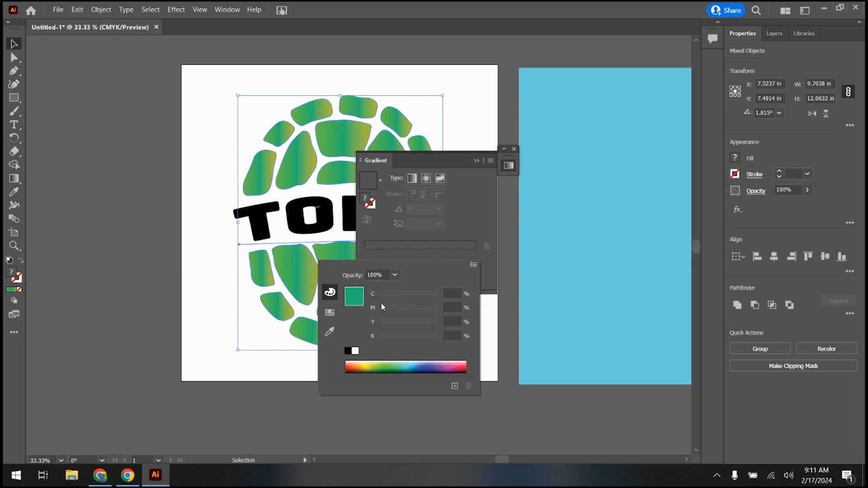
click(391, 364)
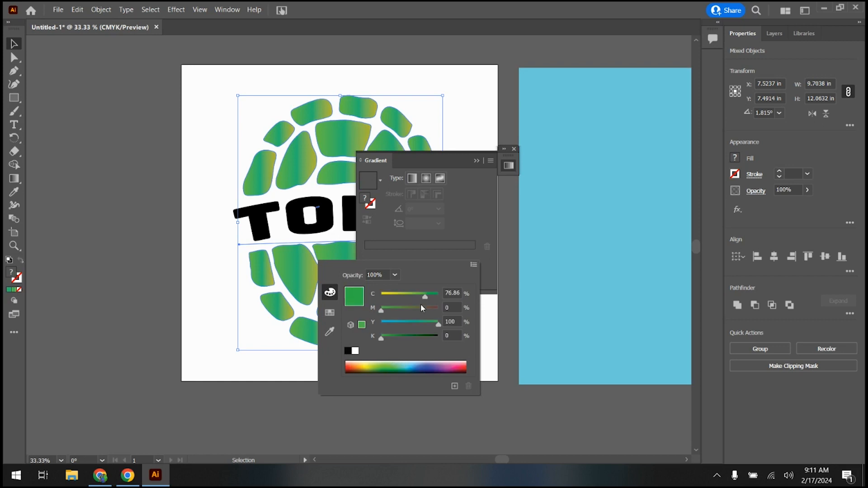
drag(420, 321, 418, 324)
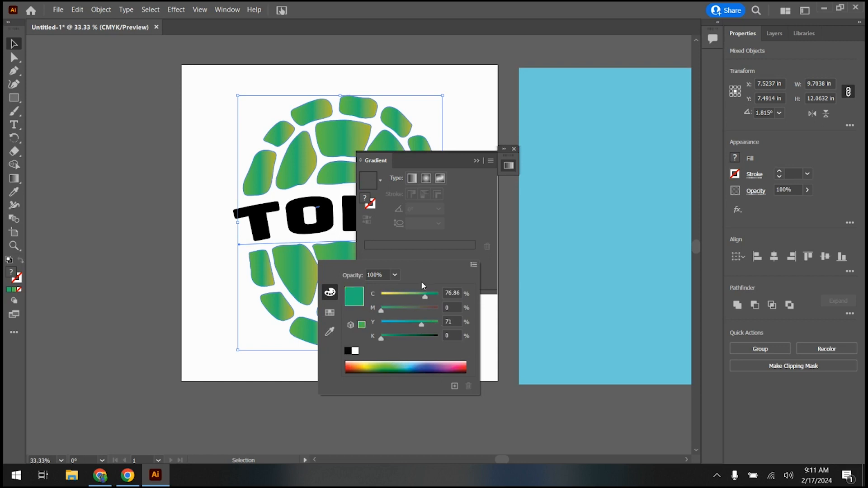
click(330, 312)
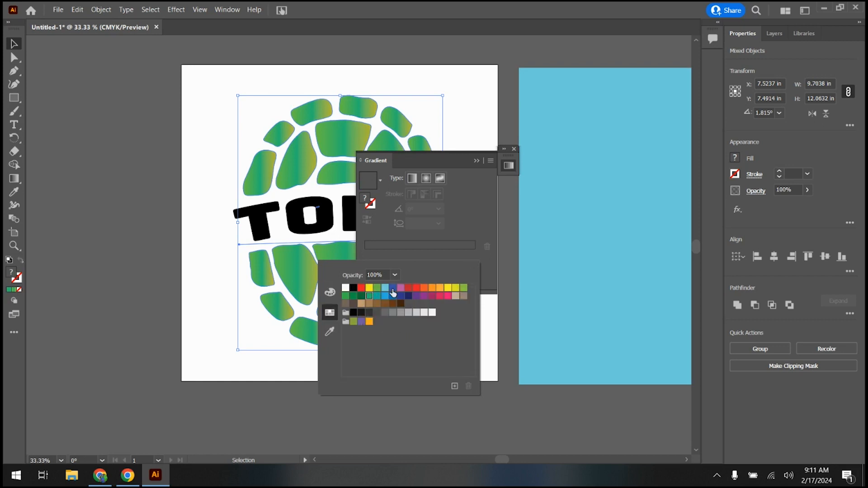
click(385, 289)
click(393, 289)
click(377, 288)
click(361, 296)
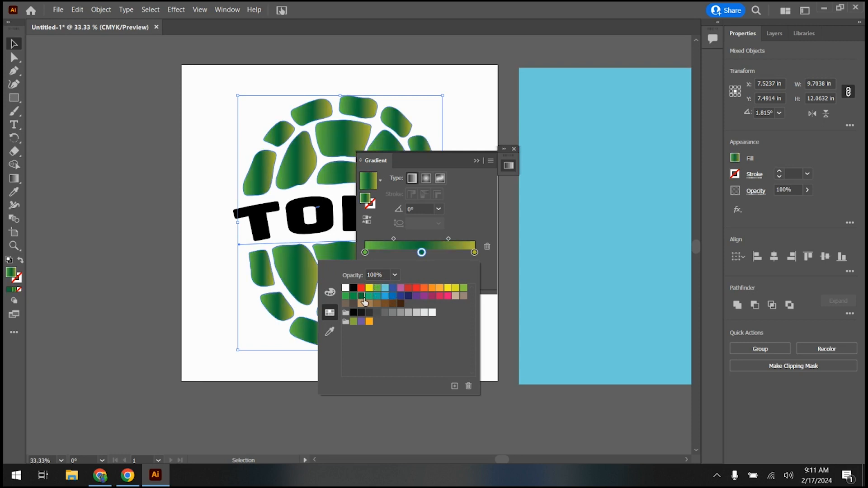
click(470, 216)
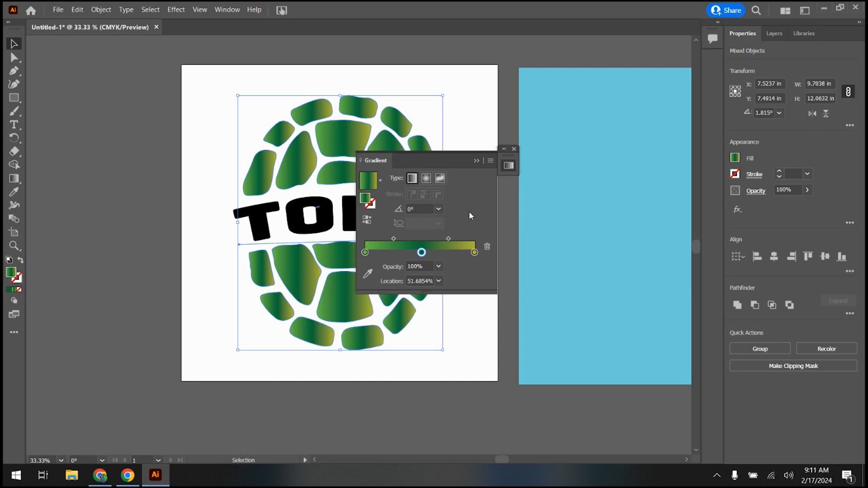
click(476, 162)
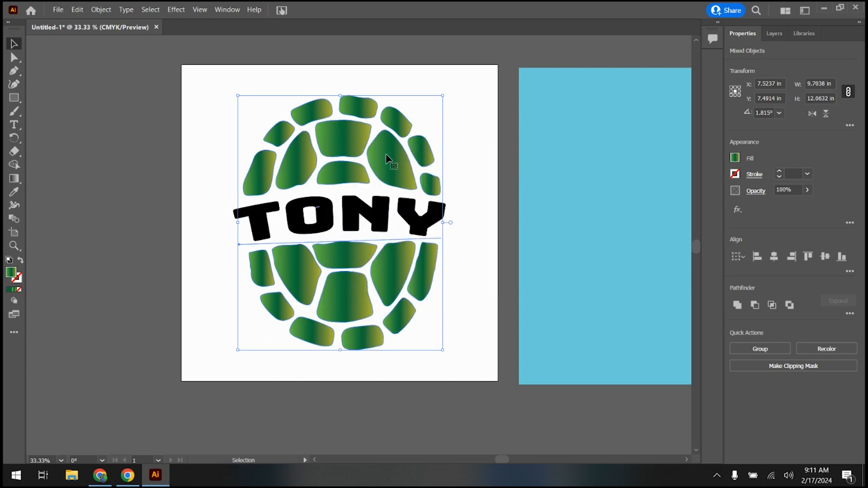
- Try the radial and freeform gradient types on the shell plates and set the type back to linear
click(735, 158)
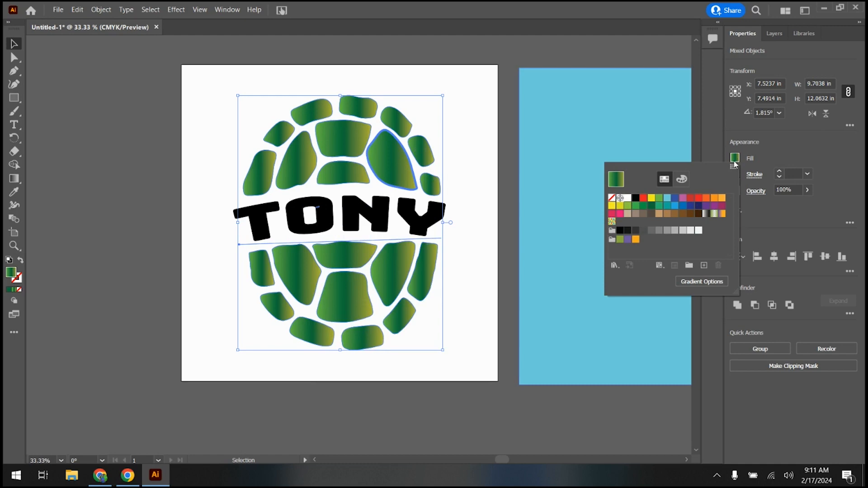
click(698, 281)
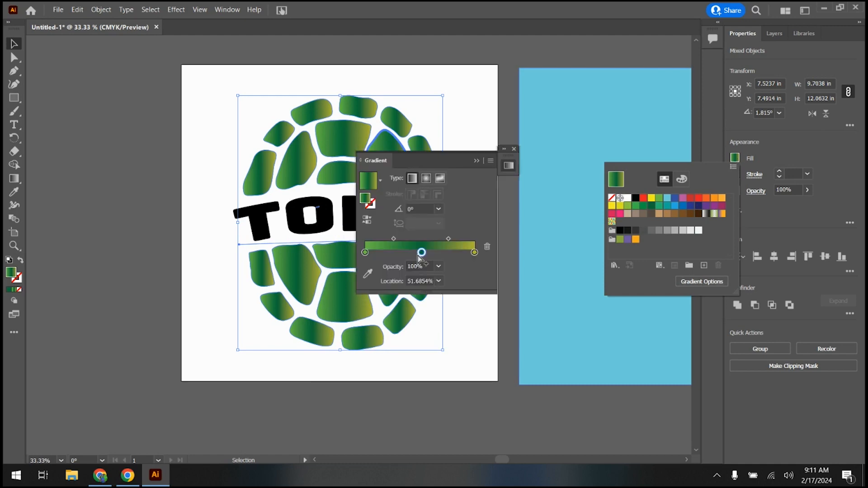
click(296, 269)
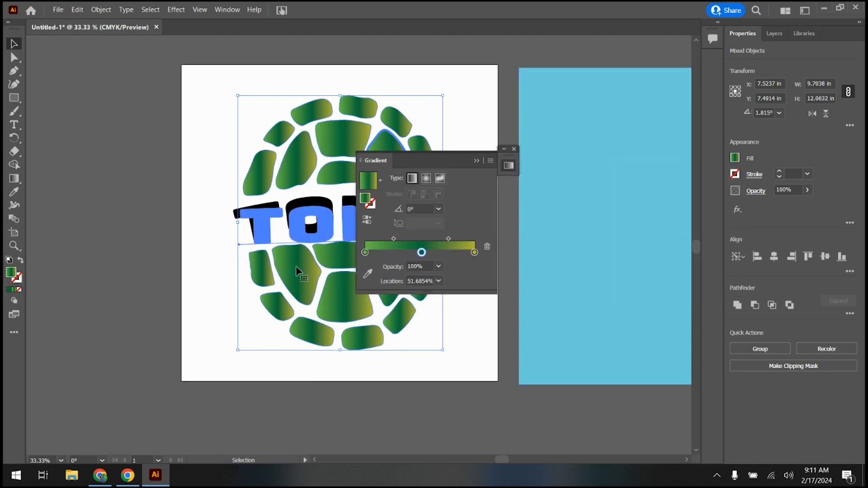
click(427, 179)
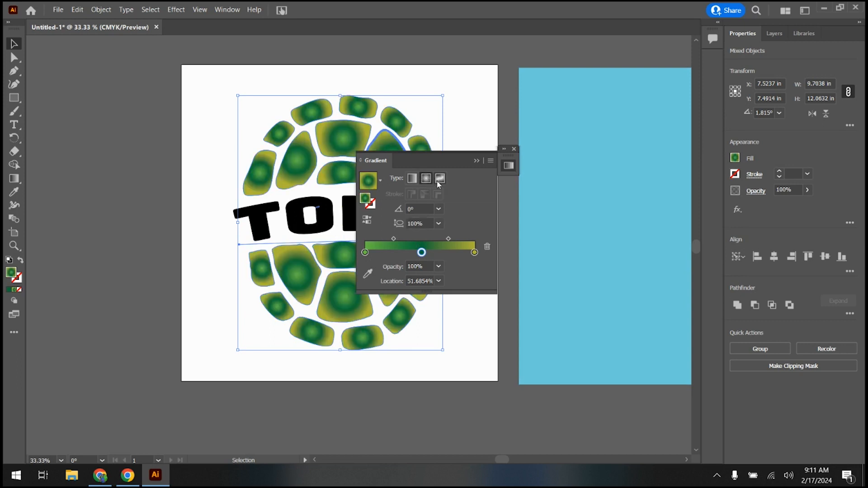
click(440, 179)
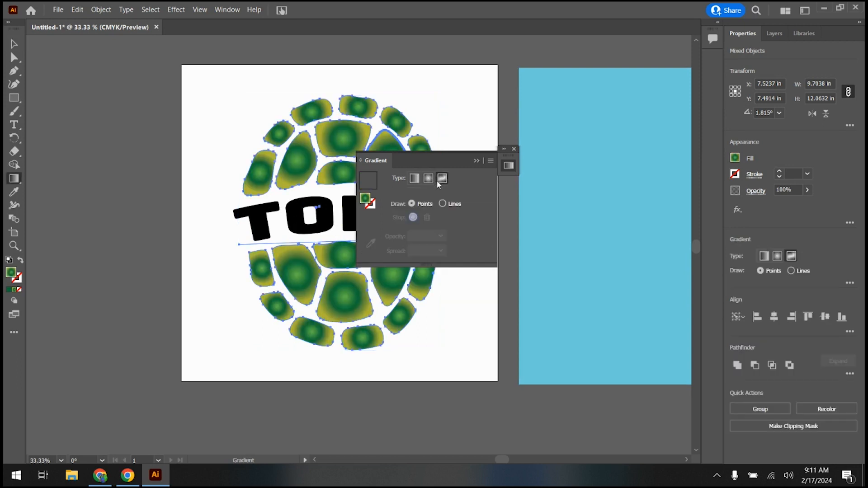
click(414, 178)
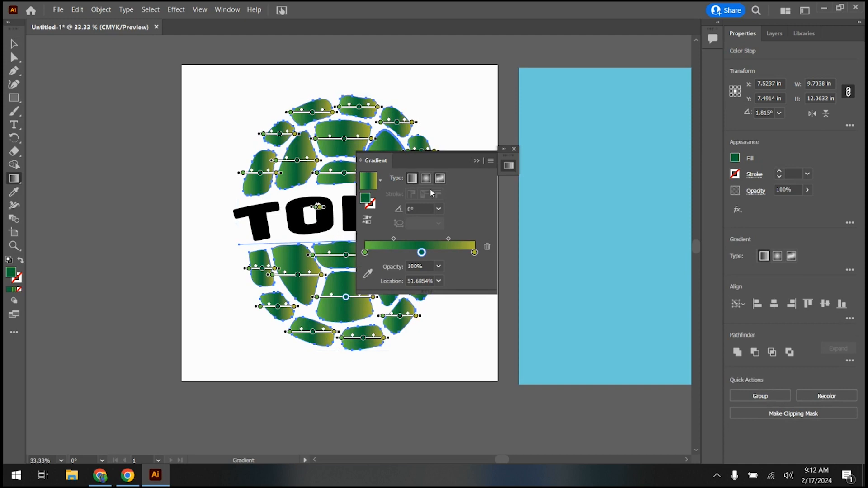
click(477, 161)
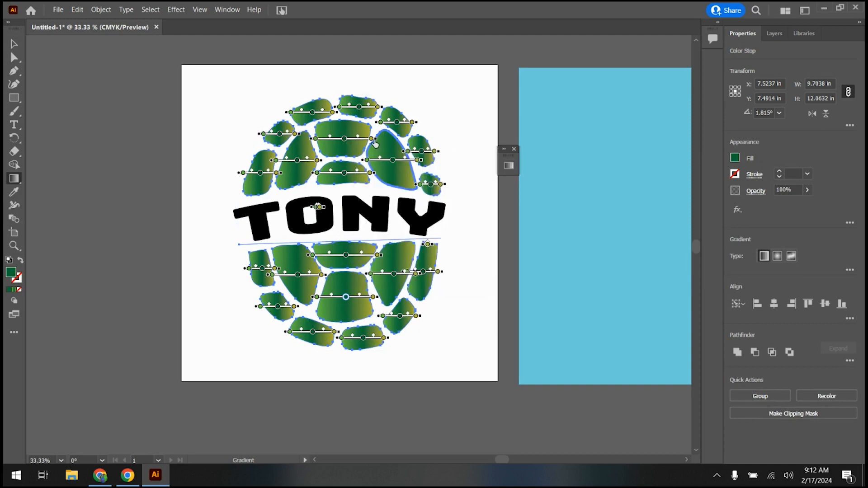
- Try redirecting the gradients on the upper center plate and the large upper-right plate, and undo the changes
mouse_move(375, 139)
mouse_down()
mouse_move(360, 105)
mouse_move(393, 131)
mouse_move(368, 137)
mouse_up()
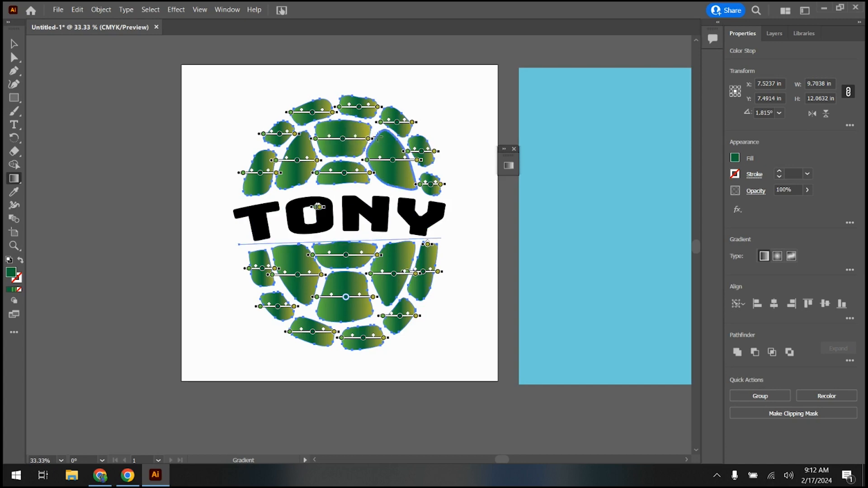
drag(377, 136, 322, 78)
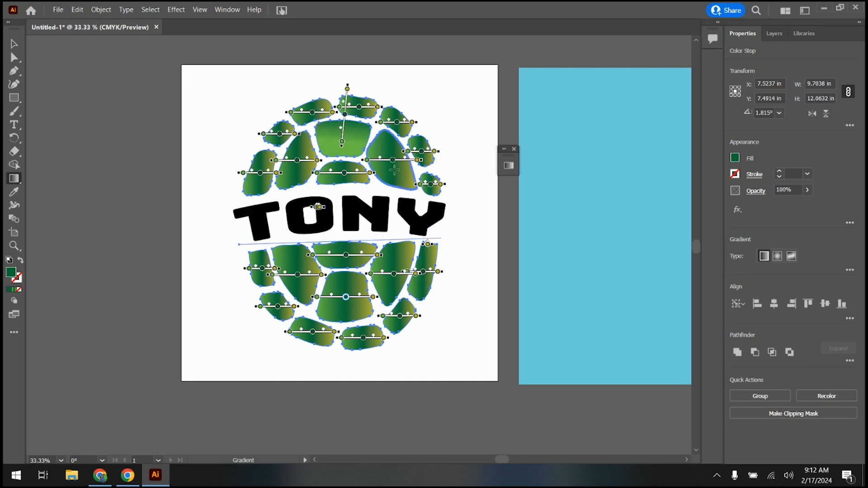
drag(421, 161, 416, 148)
key(v)
key(ctrl+z)
key(ctrl+z)
key(ctrl+shift+z)
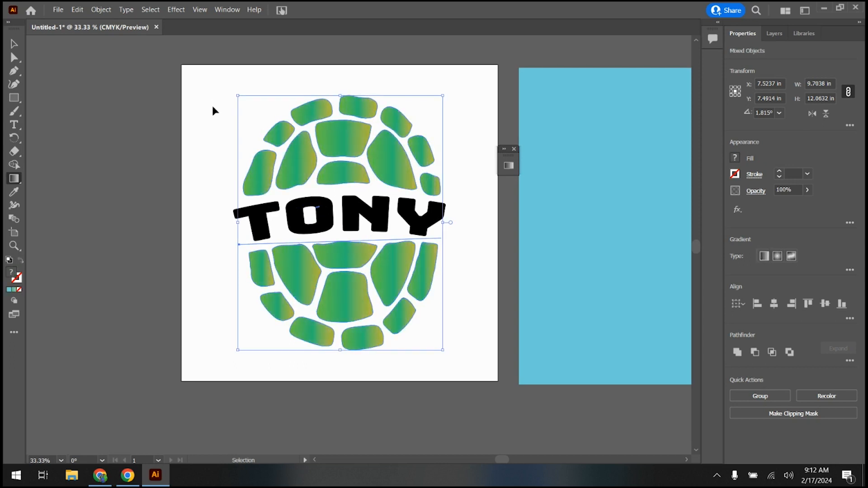
- Undo the earlier gradient color edits until the shell plates have the original purple-to-orange gradient
key(v)
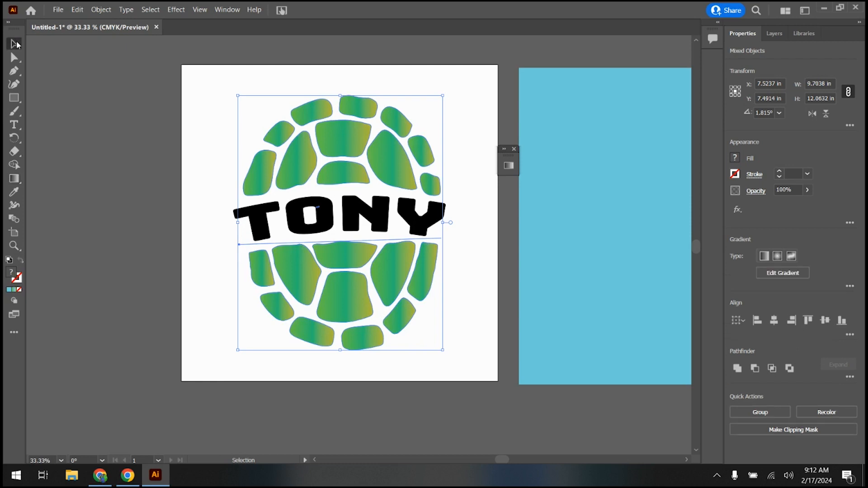
key(a)
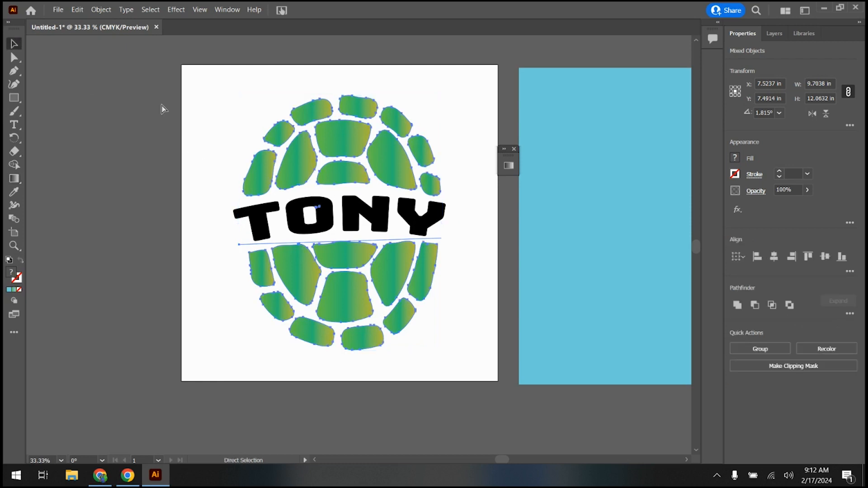
click(76, 9)
click(90, 21)
key(ctrl+z)
key(ctrl+z)
key(ctrl+z)
key(ctrl+z)
key(ctrl+z)
key(ctrl+z)
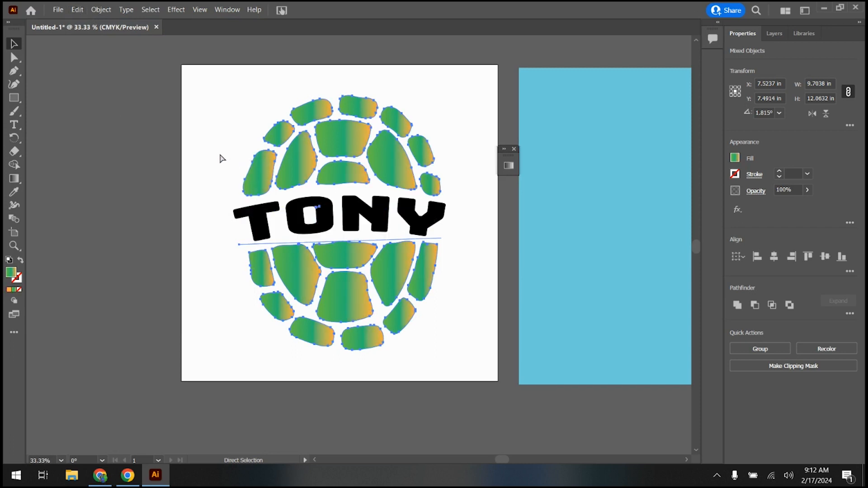
key(ctrl+z)
key(ctrl+z)
key(ctrl+z)
key(ctrl+z)
key(ctrl+z)
key(ctrl+z)
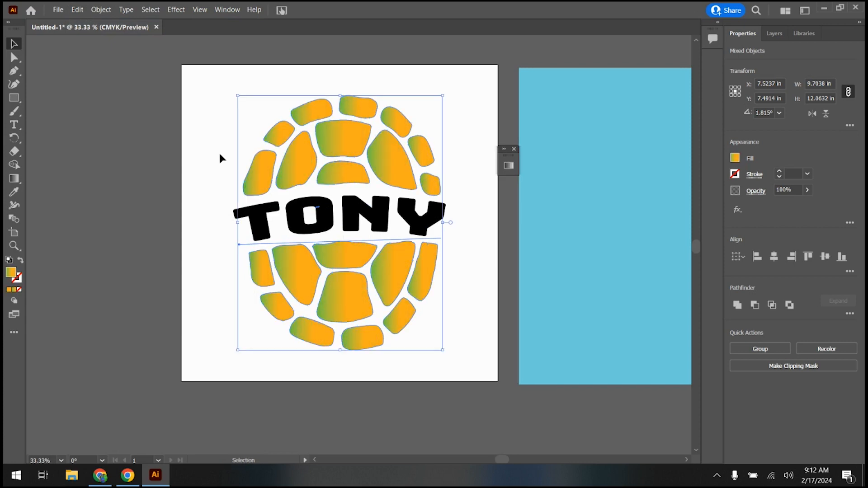
key(ctrl+z)
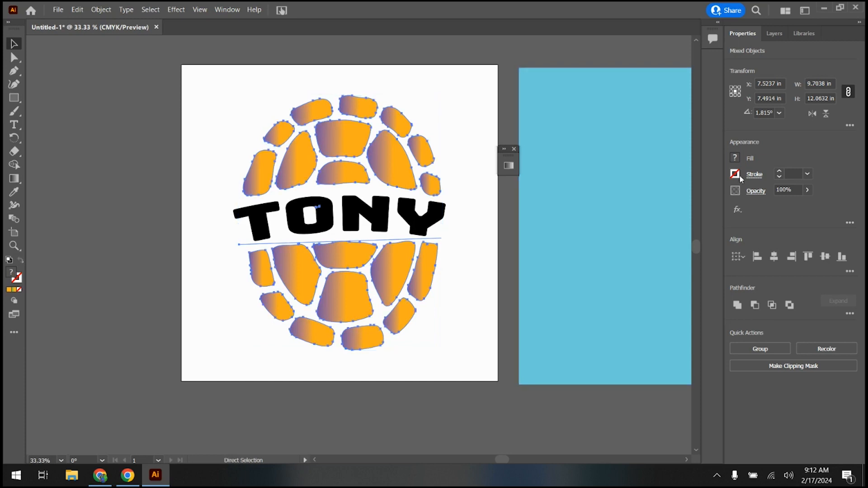
- Fill the shell plates with black and group them with the name text
click(735, 158)
click(636, 199)
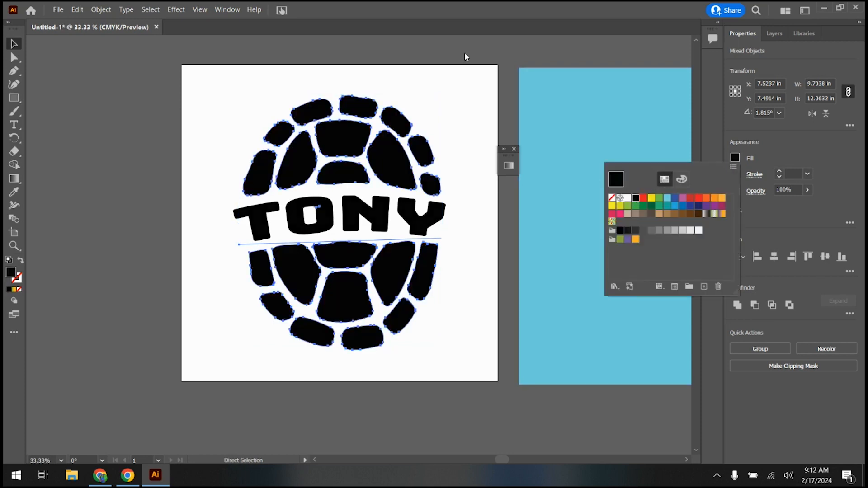
click(13, 43)
drag(190, 71, 487, 357)
click(773, 351)
- Fill the grouped artwork with the purple-to-orange gradient swatch and break the group apart again
click(736, 158)
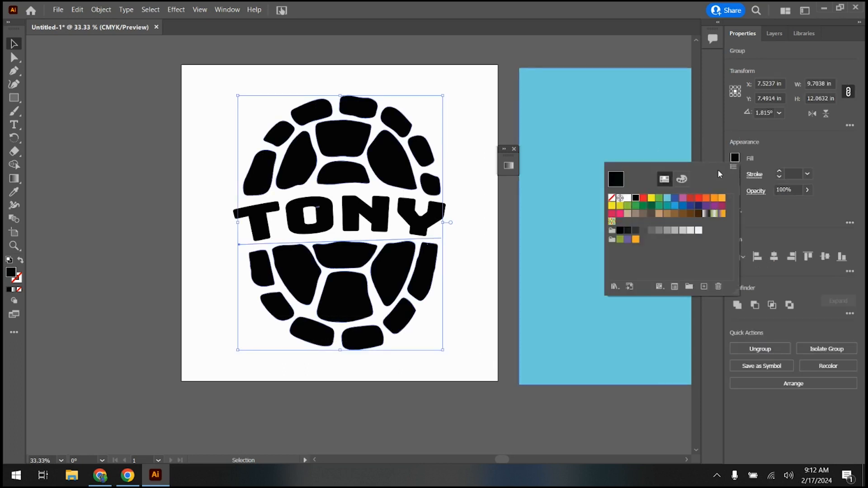
click(722, 218)
drag(418, 219, 452, 224)
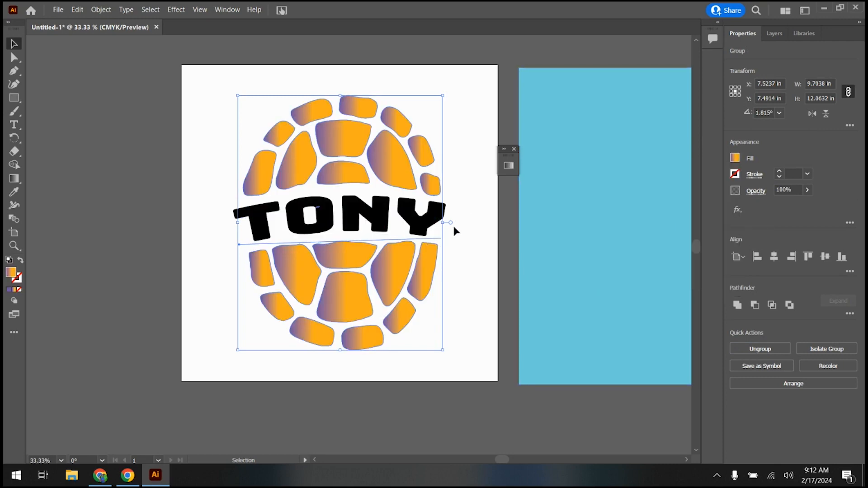
key(a)
key(ctrl+z)
key(ctrl+z)
key(ctrl+z)
- Convert the arched name text to outlines
click(384, 220)
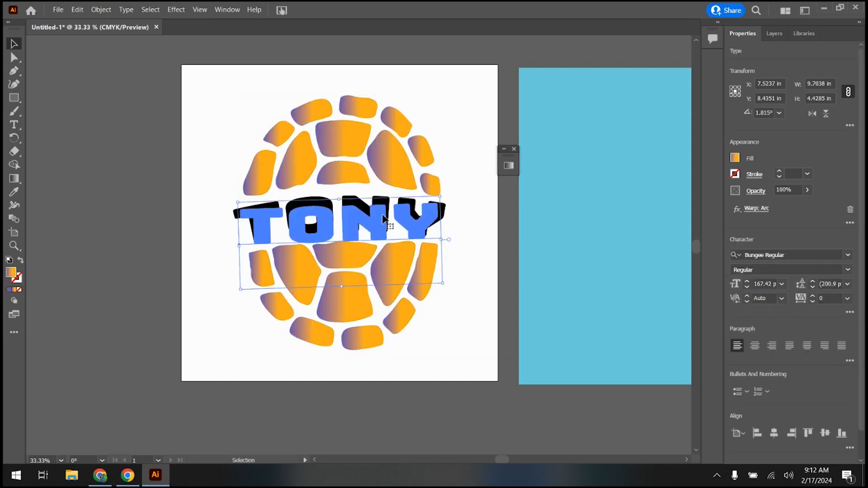
click(100, 9)
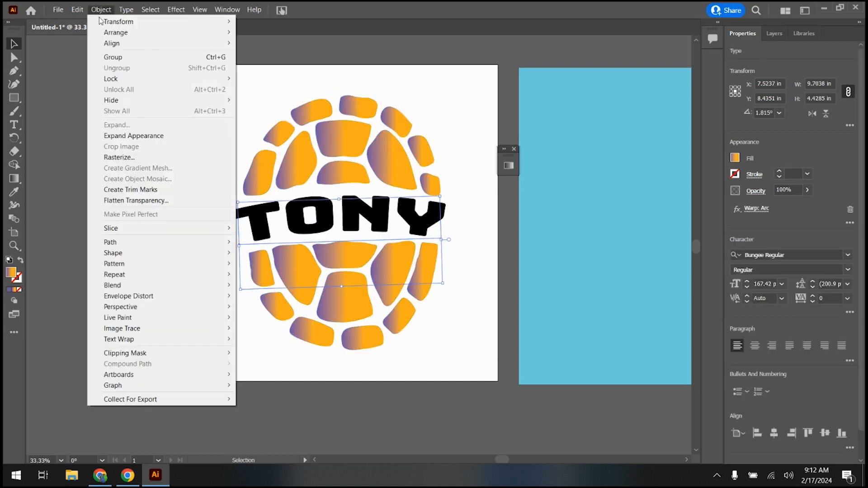
click(126, 9)
click(127, 9)
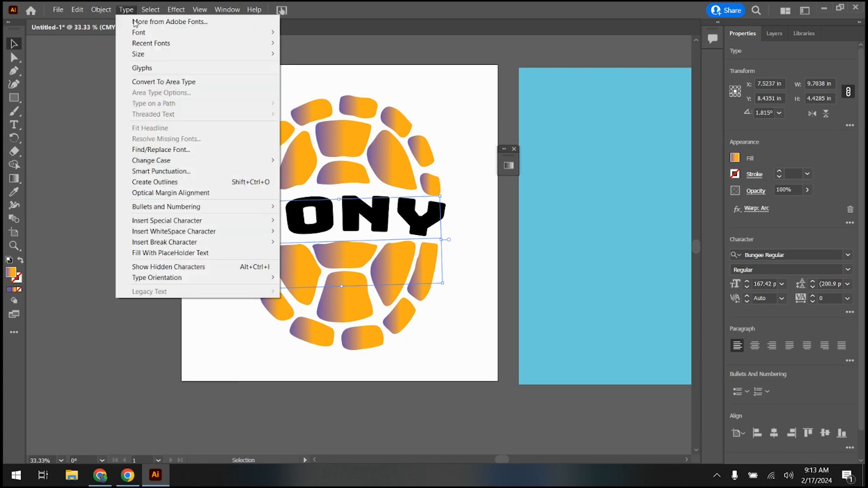
click(170, 182)
click(236, 141)
click(256, 222)
click(294, 158)
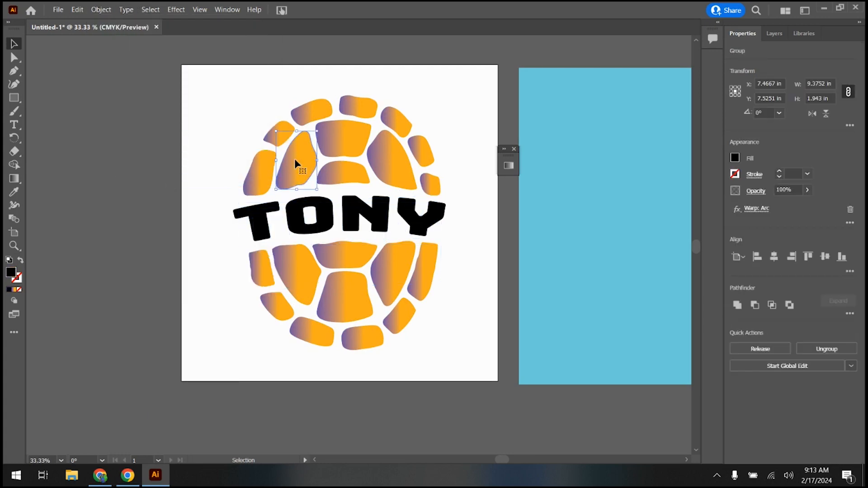
click(258, 218)
- Group the outlined name with the shell plates, try red and blue fills, and fill the group with the RGB Green swatch
drag(218, 72, 465, 364)
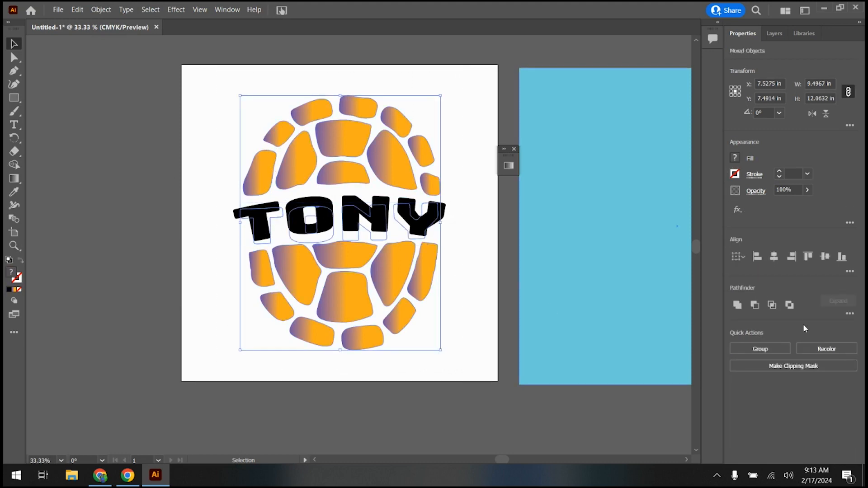
click(760, 349)
click(734, 159)
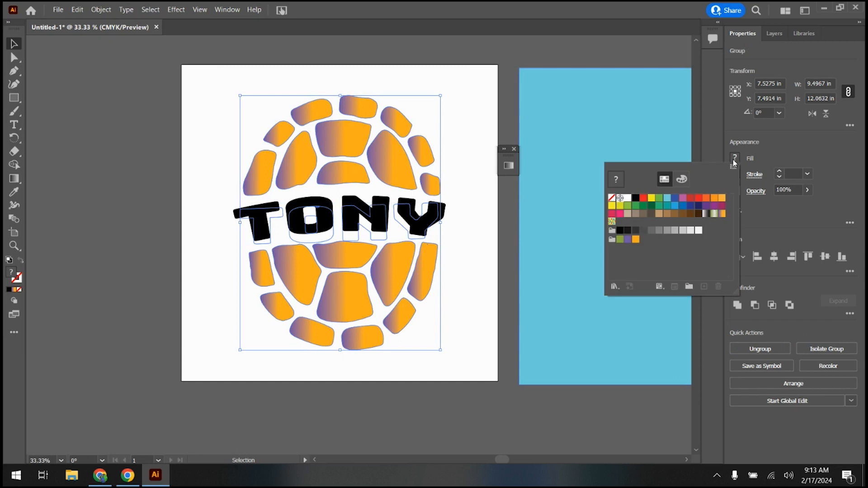
click(691, 199)
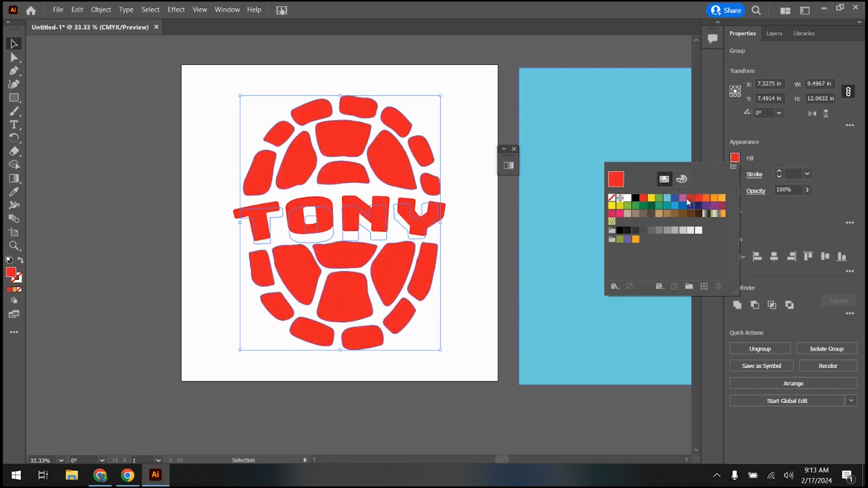
click(675, 199)
click(658, 199)
click(643, 197)
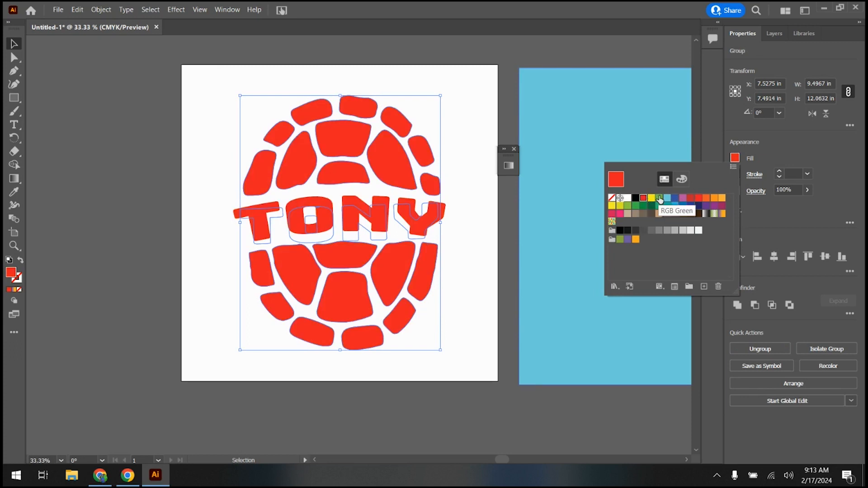
click(659, 200)
- Add a 7 pt black stroke around the grouped shell and name
click(780, 171)
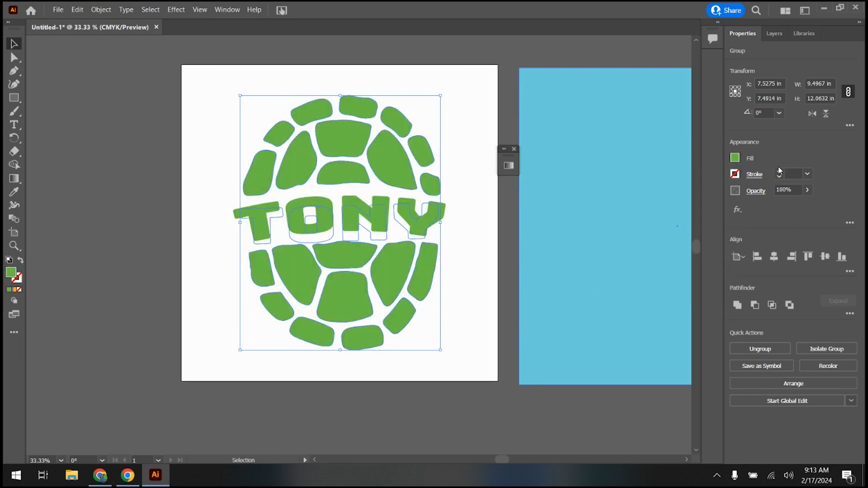
click(780, 172)
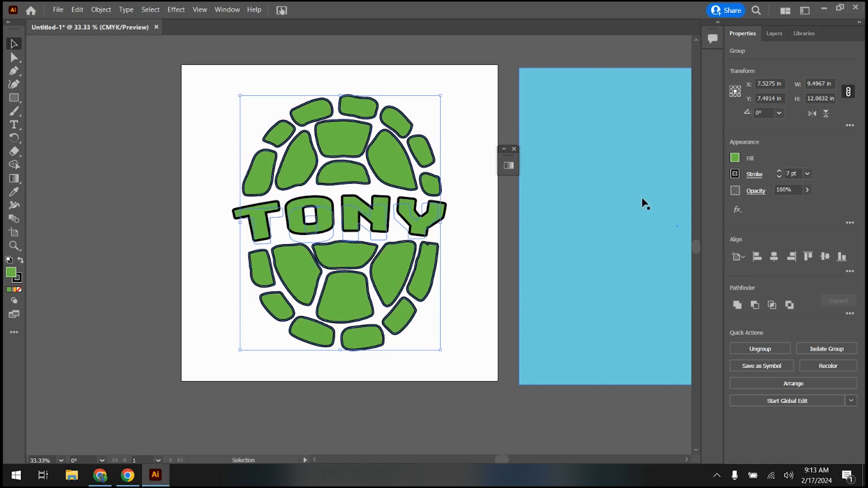
click(457, 224)
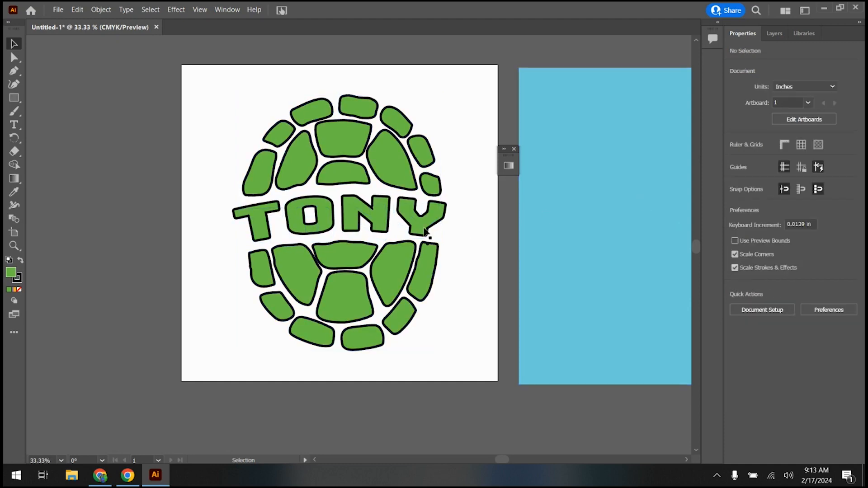
click(337, 172)
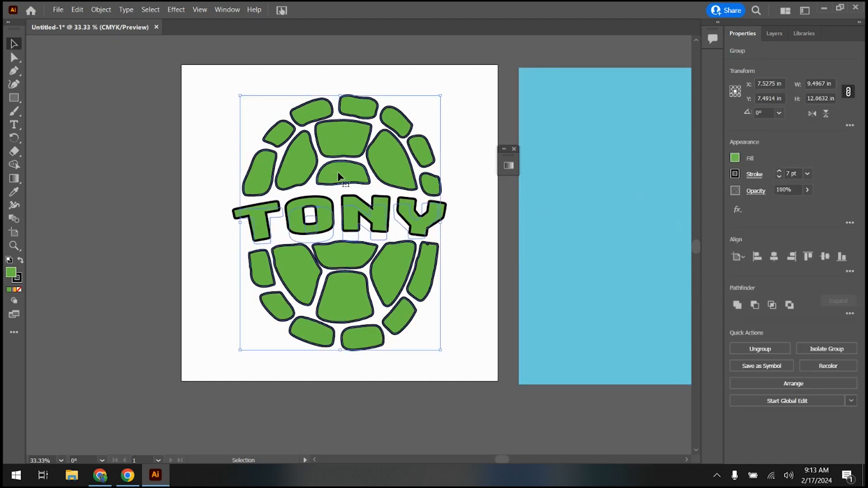
- Close the floating gradient settings and move the blue square behind the logo to cover the artboard, centered at X 7.5 in, Y 7.5 in
click(592, 187)
click(515, 149)
drag(630, 171, 303, 177)
key(Up)
key(Up)
key(Up)
key(Up)
key(Up)
key(Up)
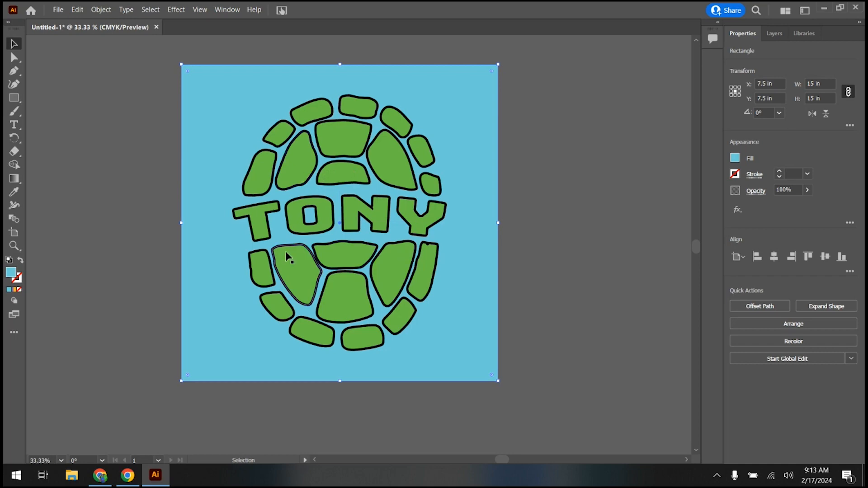
click(587, 193)
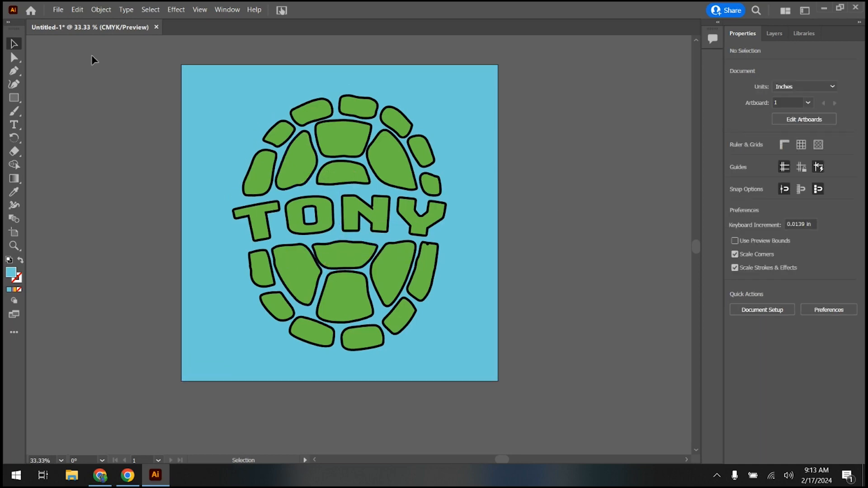
- Export the green logo on blue as a PNG named "Your name and Second logo" at Screen (72 ppi) resolution
click(57, 15)
mouse_move(108, 200)
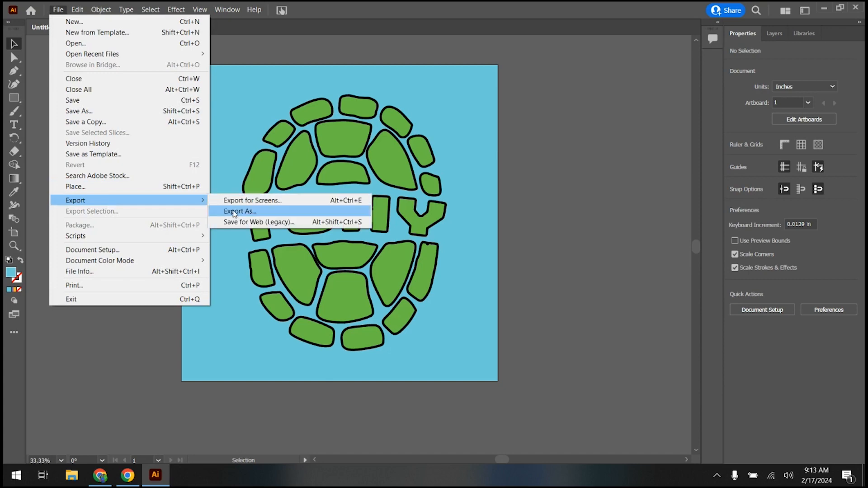
click(239, 211)
click(522, 188)
triple_click(137, 264)
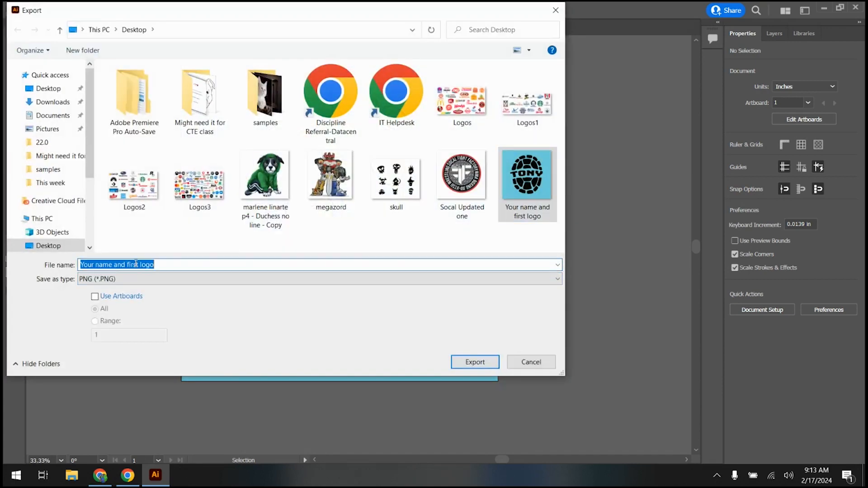
drag(141, 265, 129, 262)
text(Sco)
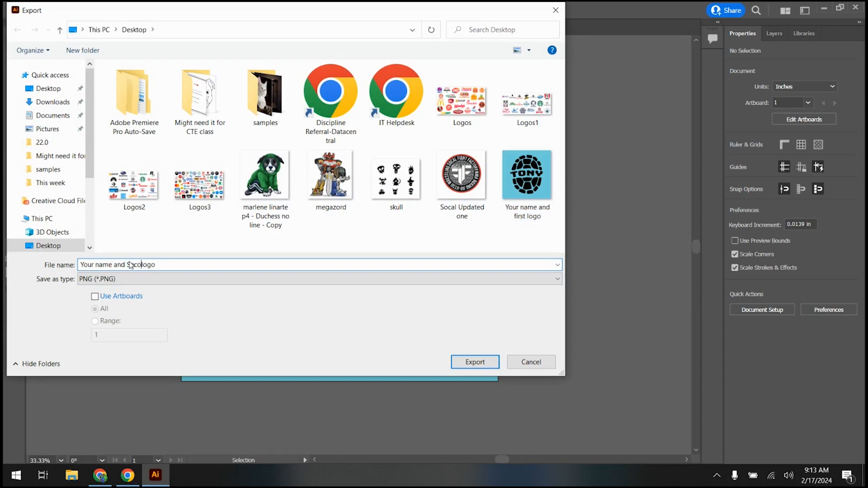
text(ond)
click(473, 361)
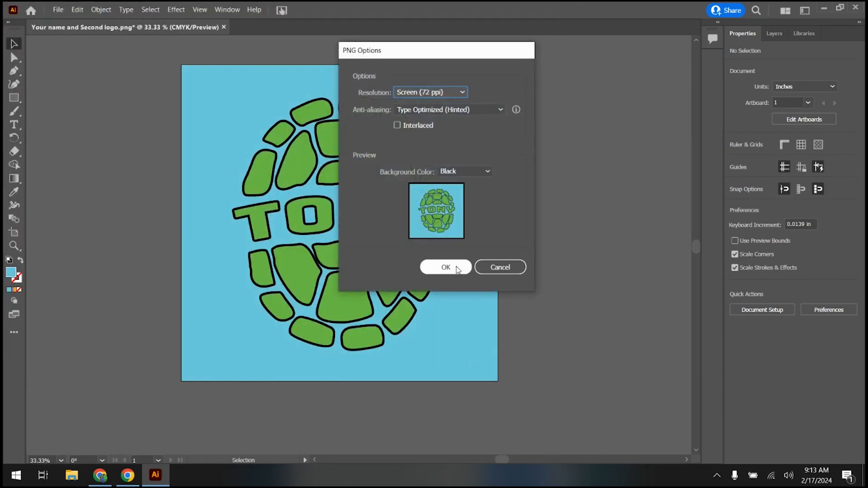
click(459, 271)
- Move the blue square off the artboard to about X 23.39 in, Y 8 in, and open the hooded puppy PNG from the Desktop
drag(208, 99, 546, 108)
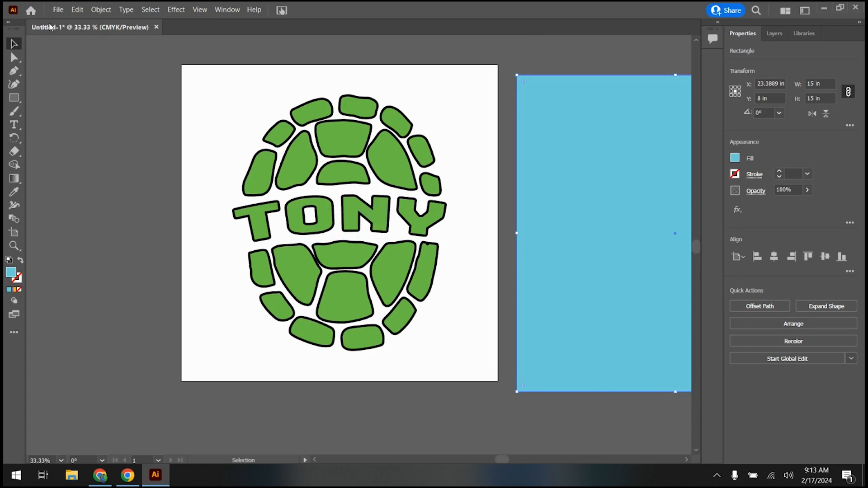
click(58, 10)
click(67, 43)
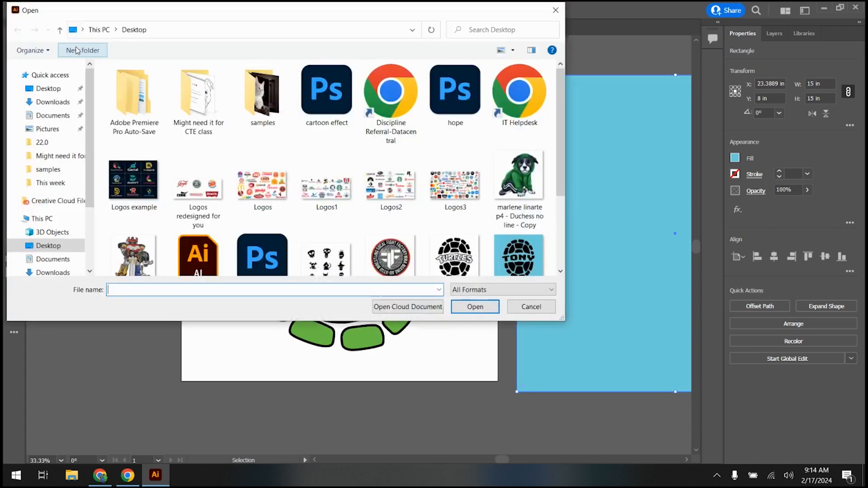
click(520, 181)
click(487, 309)
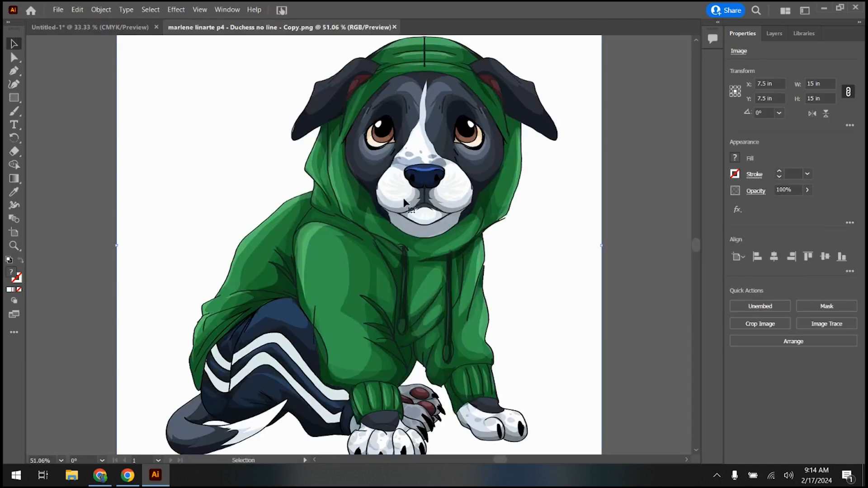
- Copy the puppy image into the turtle logo document and scale it down to about 10.53 by 9.32 in at the artboard's lower left
scroll(405, 202, down, 1)
key(a)
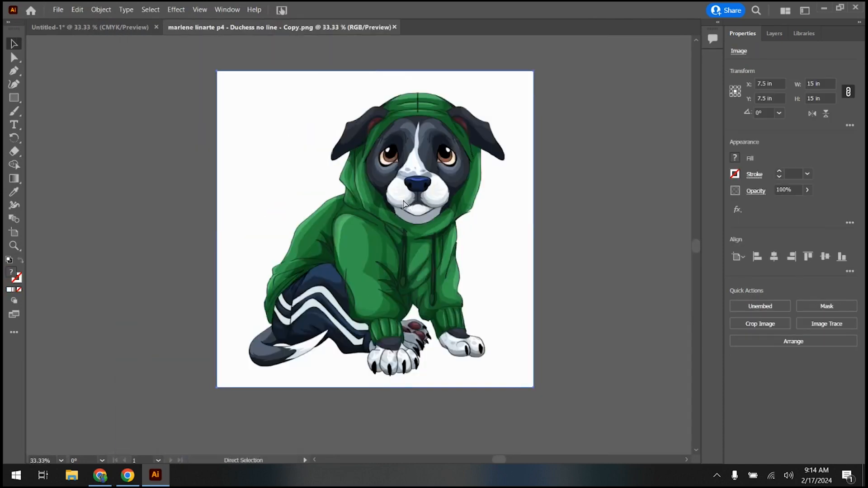
click(123, 26)
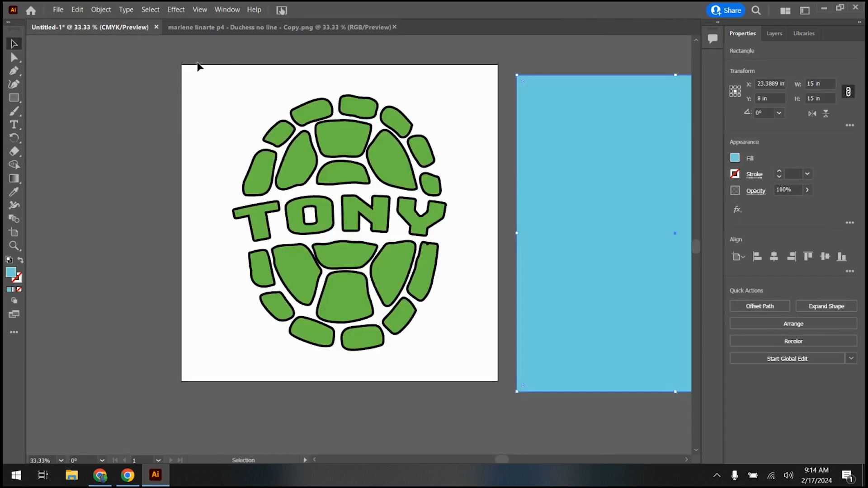
key(ctrl+v)
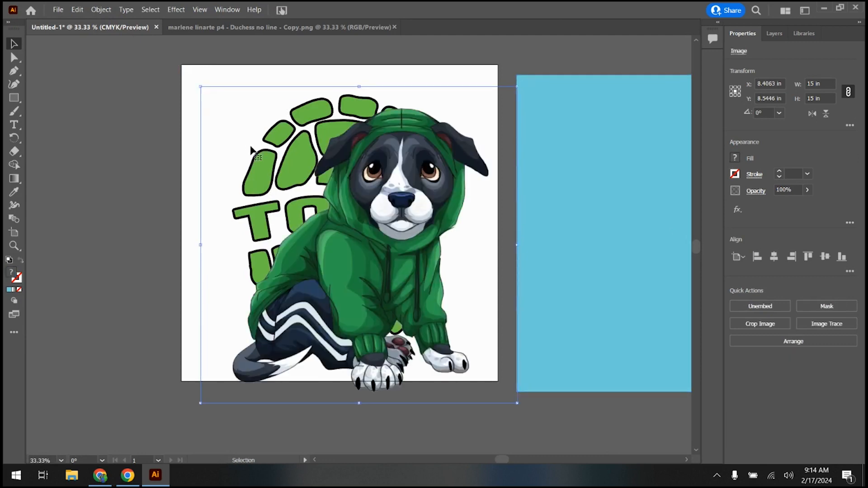
drag(266, 254, 330, 229)
drag(478, 65, 385, 185)
- Rotate the shell-and-name group to 346.38° and arrange it behind the puppy, toward the upper part of the artboard
drag(383, 145, 414, 129)
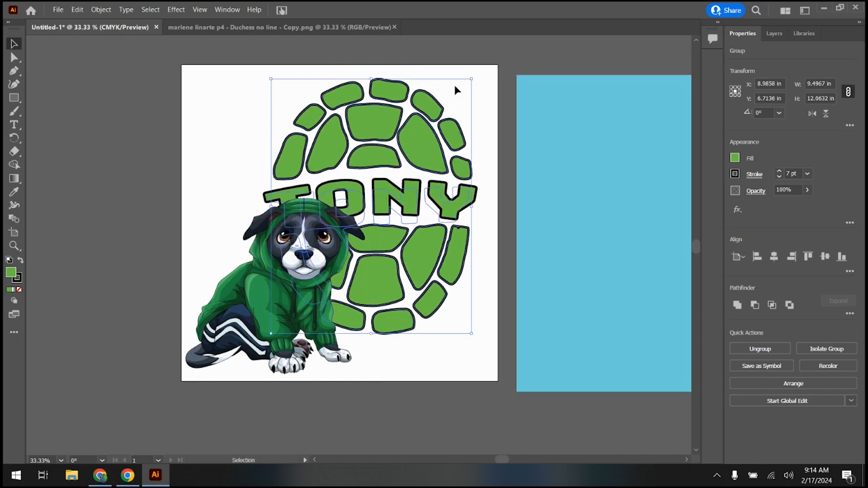
drag(474, 80, 470, 130)
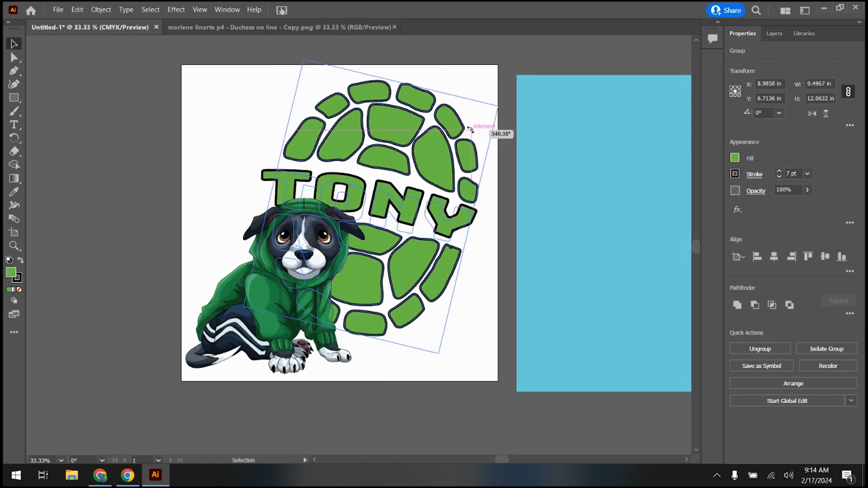
drag(396, 151, 377, 140)
drag(260, 307, 278, 304)
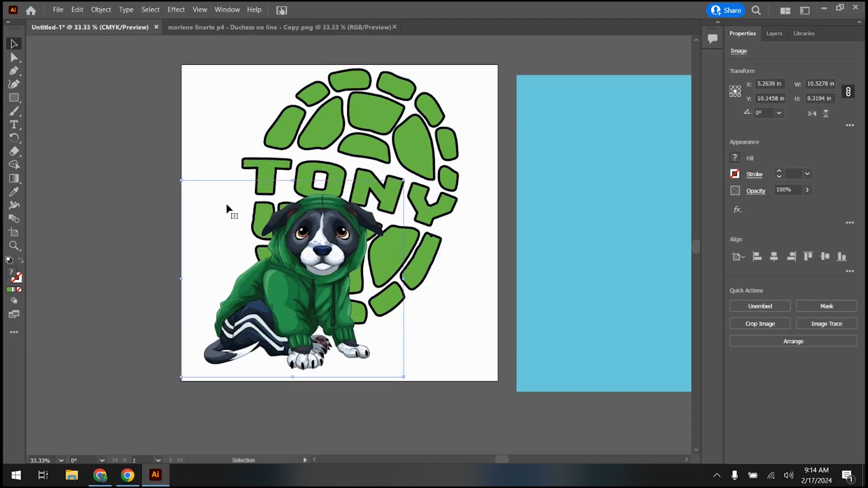
- Delete the shell-and-name group and reposition the puppy image at about X 5.92 in, Y 10.53 in
click(383, 135)
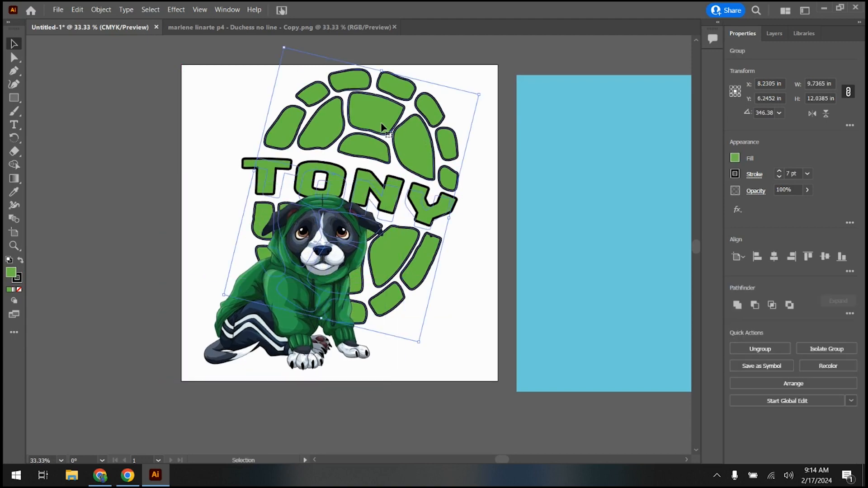
key(Delete)
mouse_move(319, 223)
mouse_down()
mouse_move(345, 164)
mouse_move(349, 213)
mouse_move(333, 231)
mouse_up()
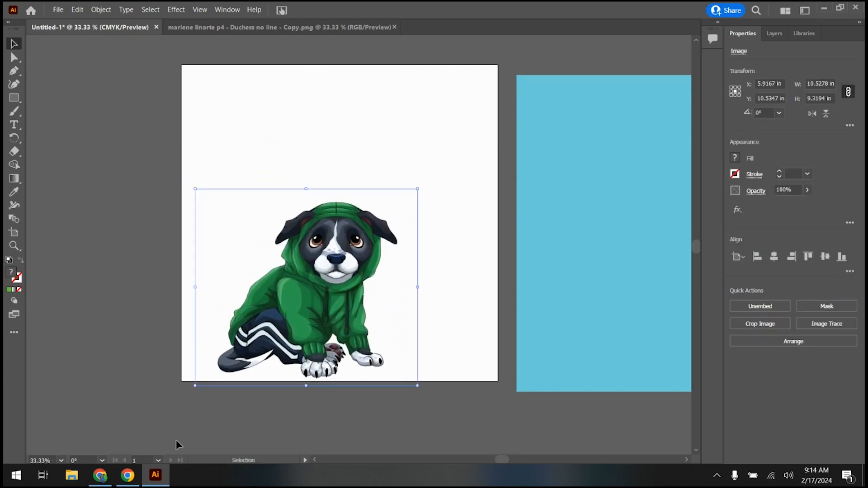
- Switch to Chrome and search Google Images for "TMNT Spray fortnite"
click(96, 483)
click(138, 78)
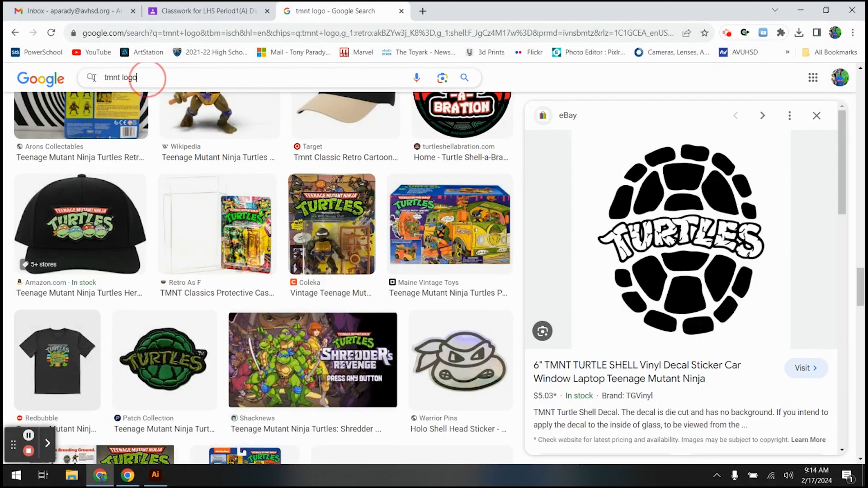
text(TMNT PSr)
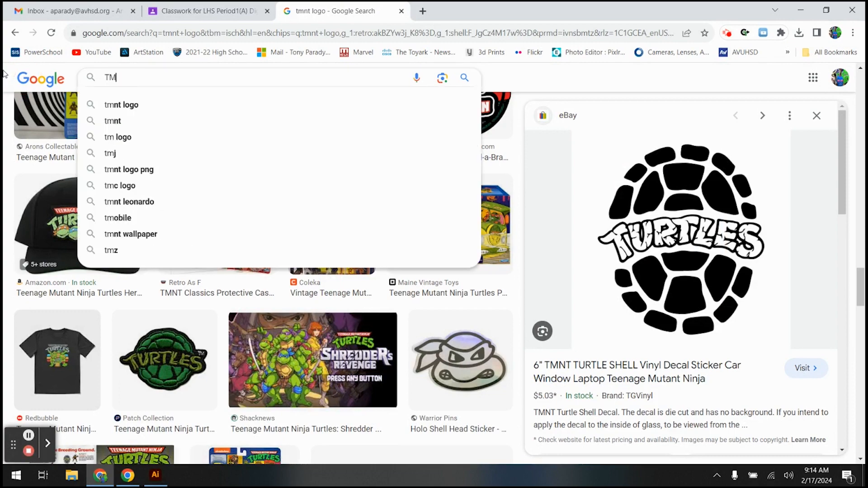
key(BackSpace)
key(BackSpace)
key(BackSpace)
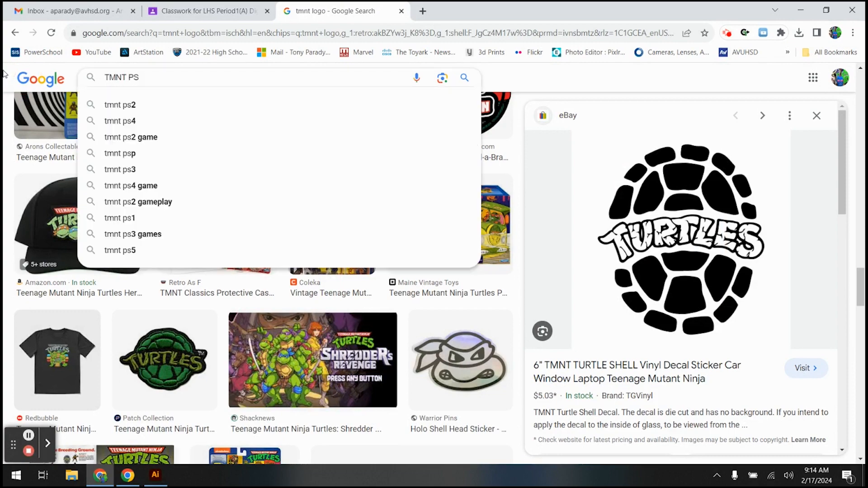
text(Spray fort nig)
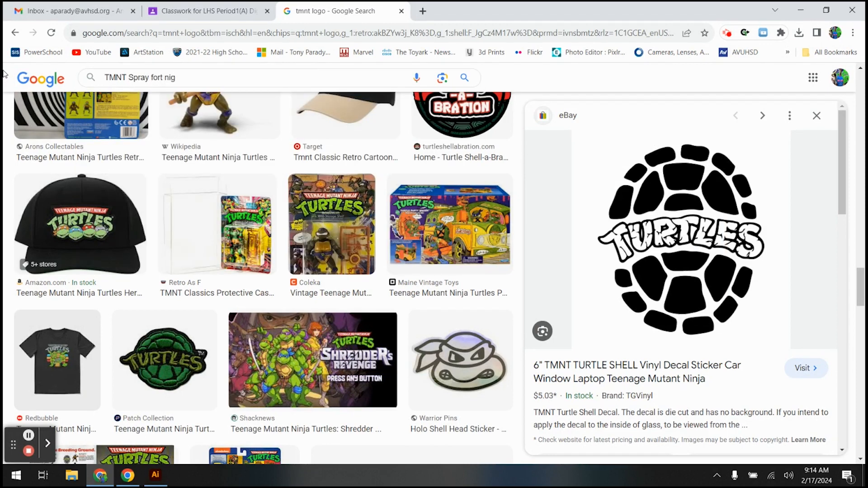
key(BackSpace)
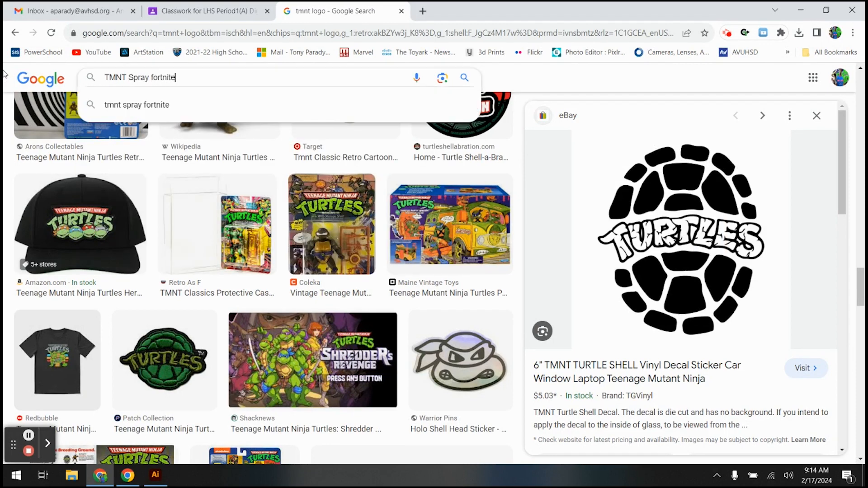
text(nite)
key(Return)
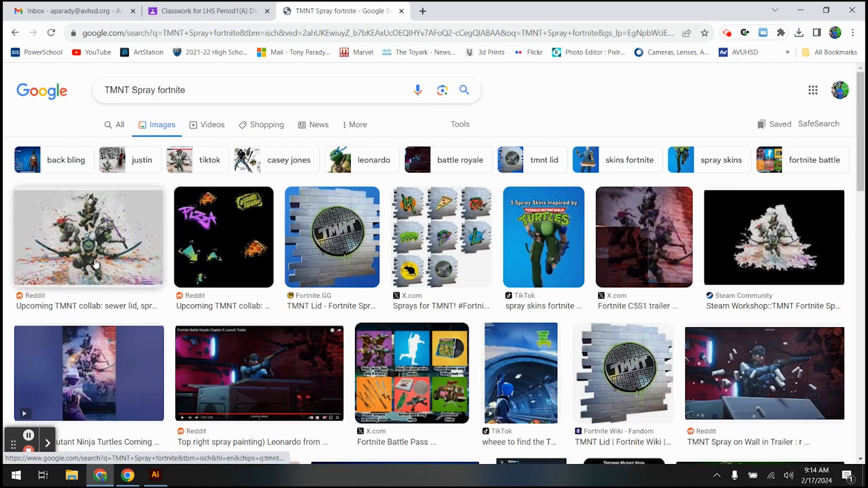
- Preview the TMNT Lid spray images from Fortnite.GG and the Fortnite Wiki
click(336, 231)
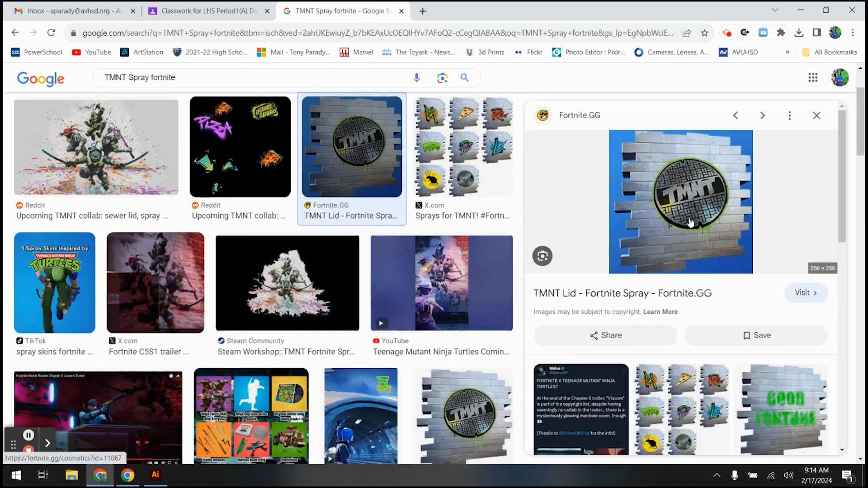
scroll(448, 418, down, 1)
click(448, 418)
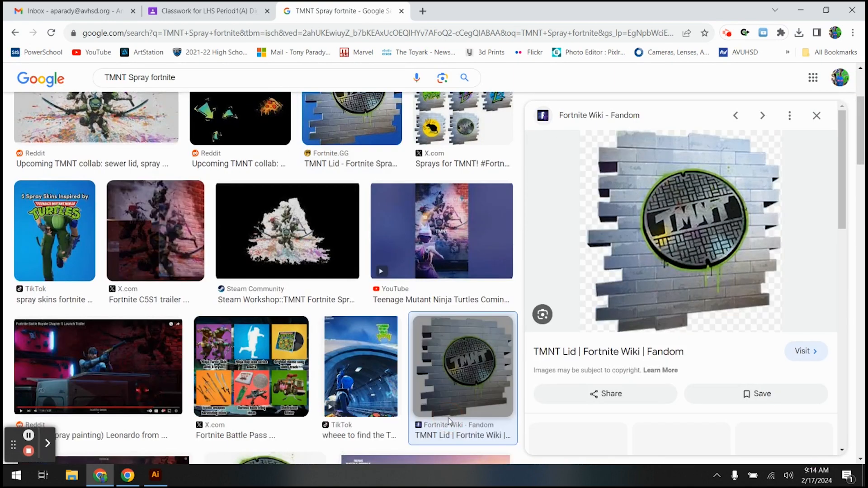
scroll(394, 140, up, 3)
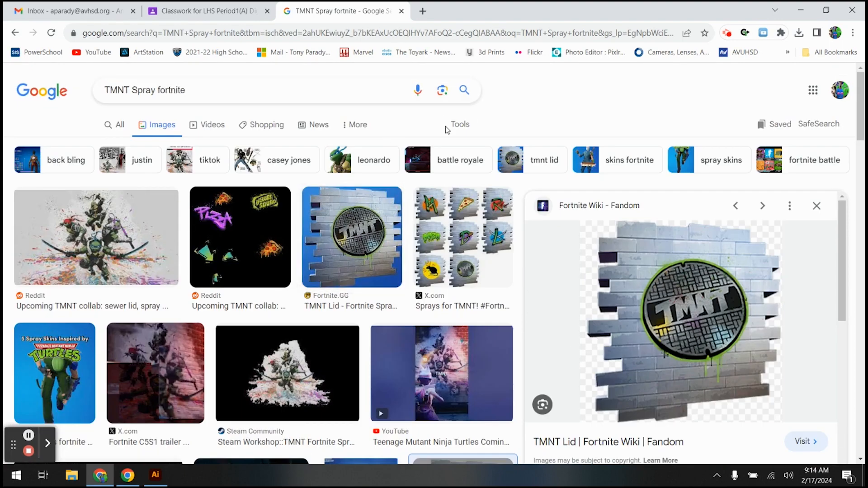
- Filter the image results by Large size and open the Fortnite Skins preview of the TMNT Lid spray
click(460, 124)
click(101, 144)
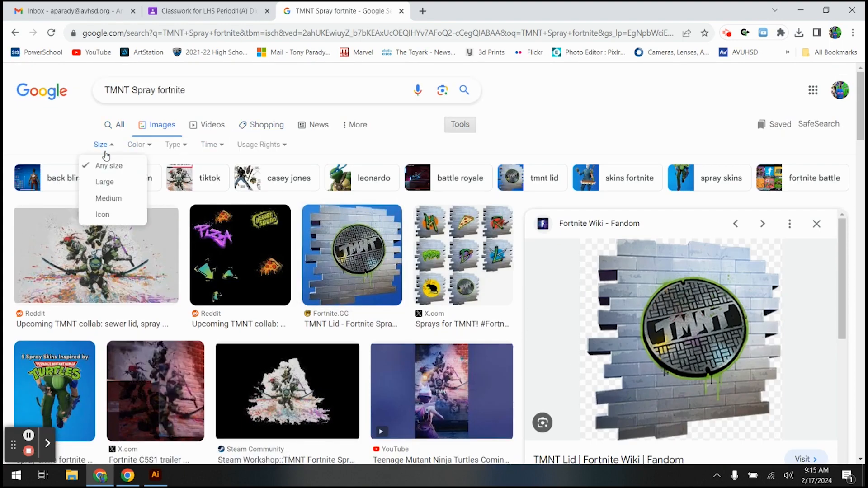
click(112, 183)
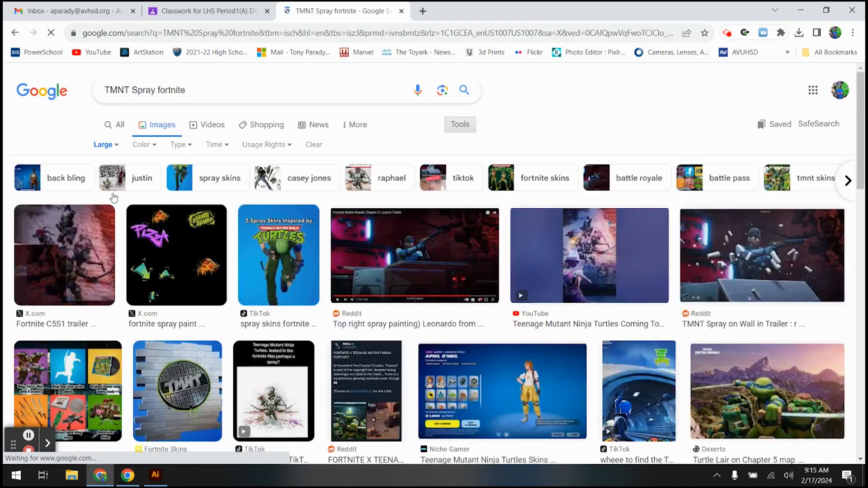
click(180, 389)
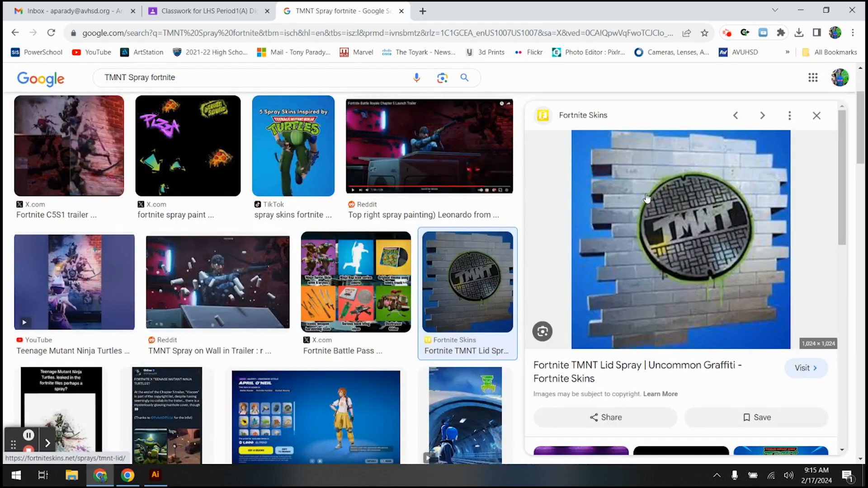
right_click(661, 244)
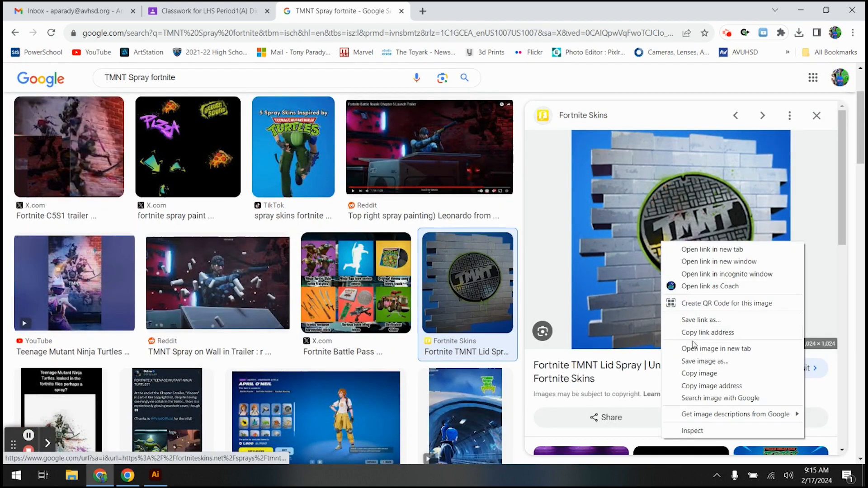
click(705, 362)
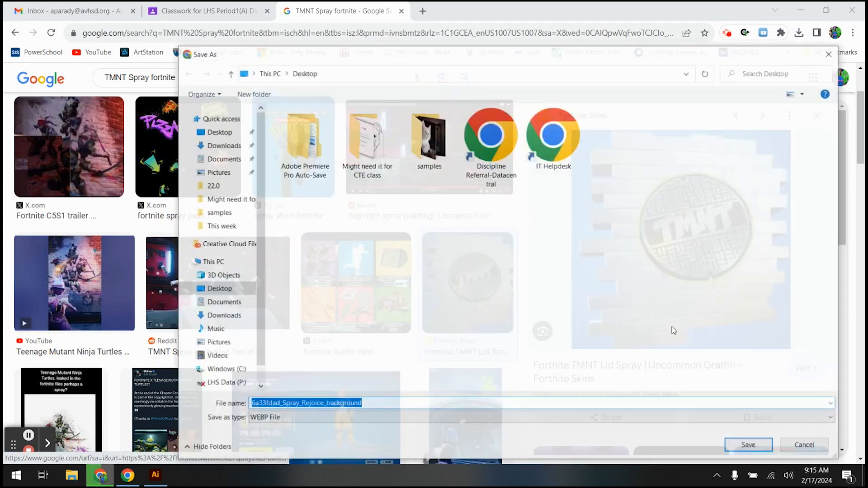
click(796, 444)
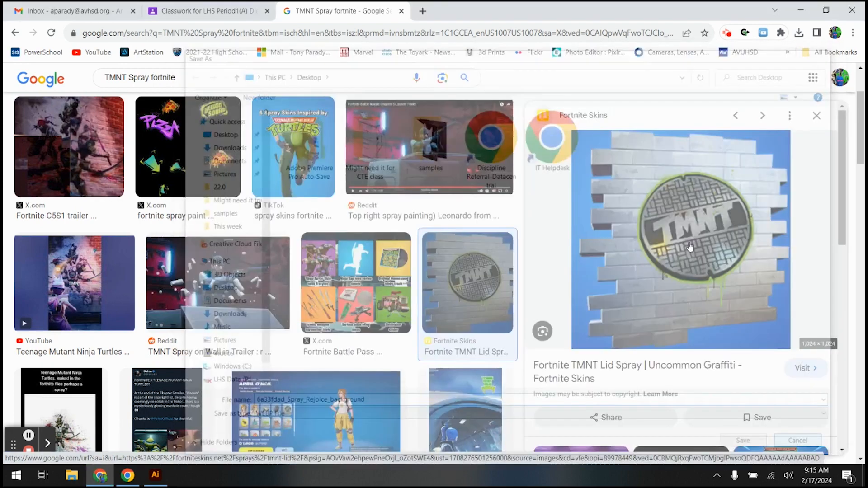
- Copy the large TMNT Lid image, paste it into the Illustrator logo document, and center it at X 7.5 in, Y 7.5 in
right_click(659, 202)
click(683, 333)
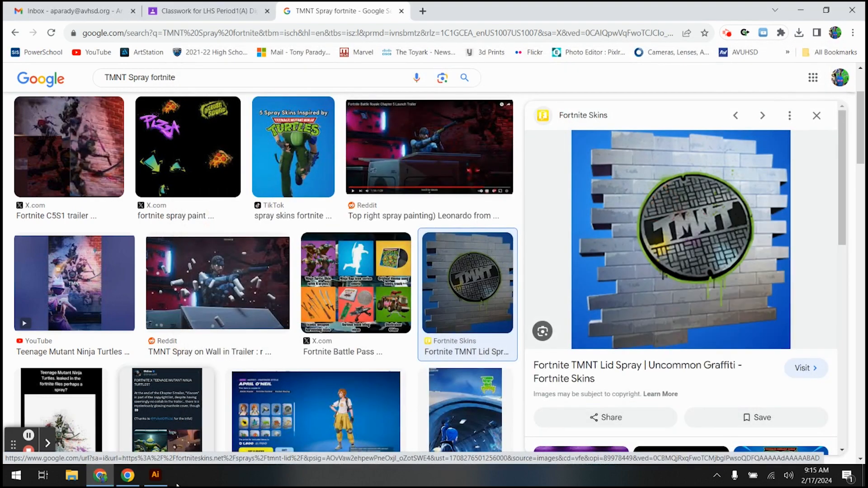
click(155, 476)
key(a)
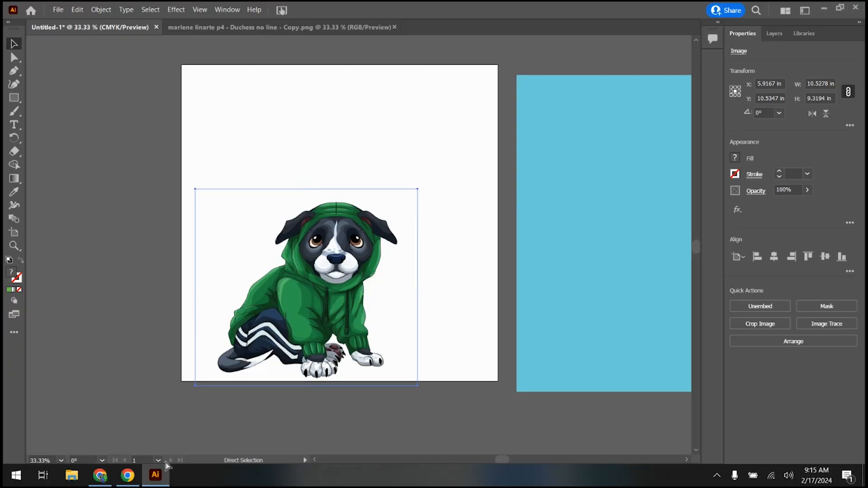
key(ctrl+v)
drag(398, 157, 379, 135)
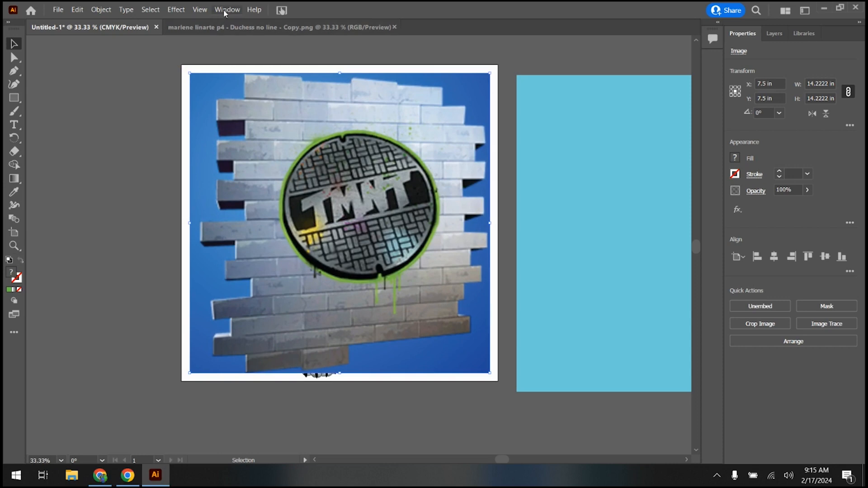
- Trace the pasted TMNT Lid image with the 16 Colors preset of Image Trace
click(226, 10)
click(303, 290)
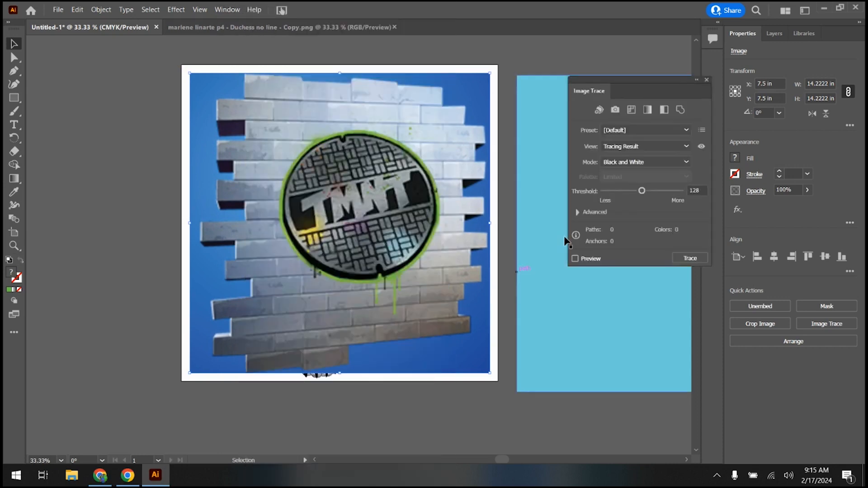
click(635, 131)
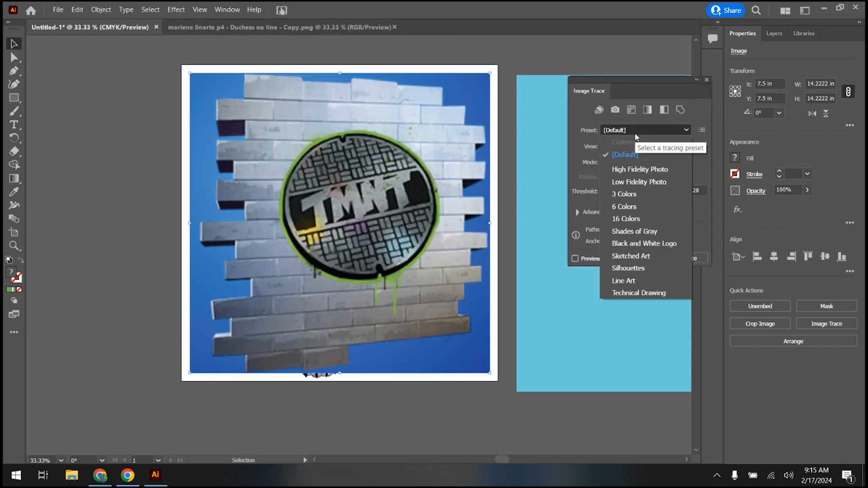
click(633, 218)
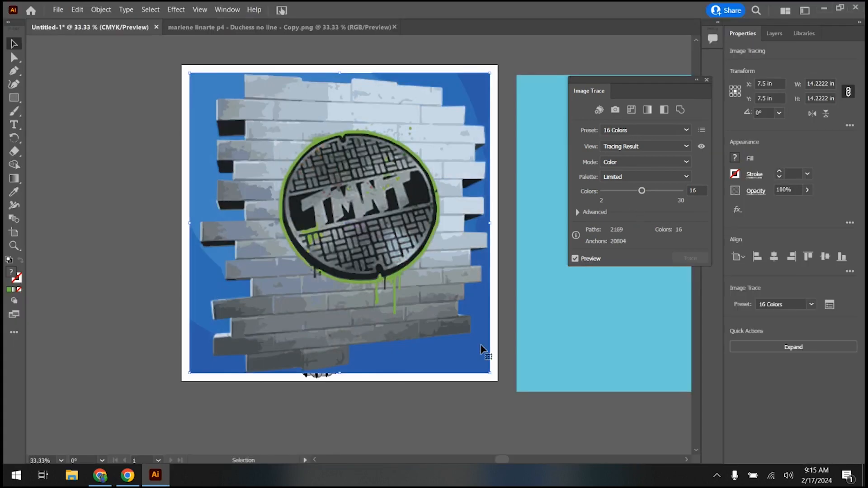
click(708, 80)
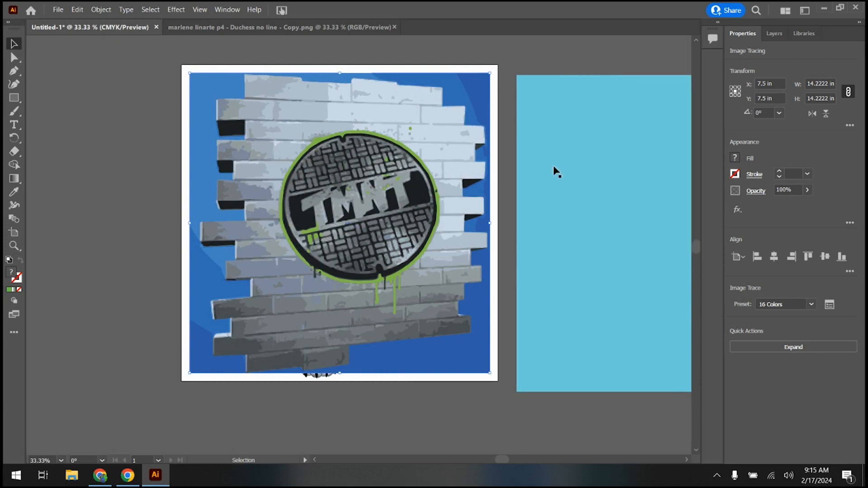
- Move the traced TMNT Lid image off the artboard, beside the puppy, at about X -7.11 in, Y 7.22 in
click(576, 199)
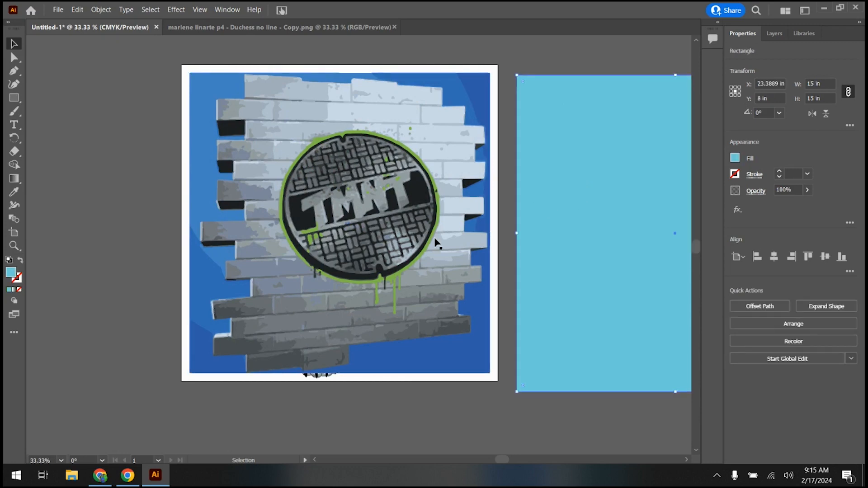
click(459, 362)
mouse_move(401, 293)
mouse_down()
mouse_move(150, 305)
mouse_move(90, 285)
mouse_up()
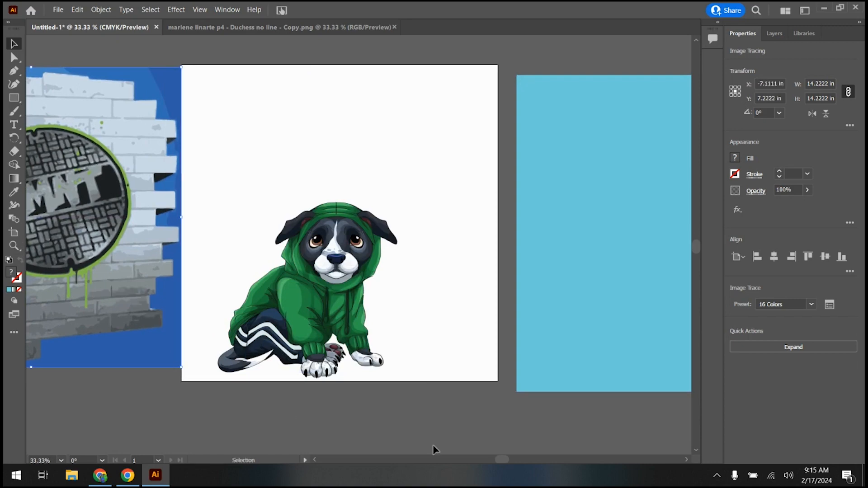
- Expand the traced TMNT Lid image and ungroup it into separate paths
drag(498, 459, 481, 460)
click(553, 344)
click(773, 348)
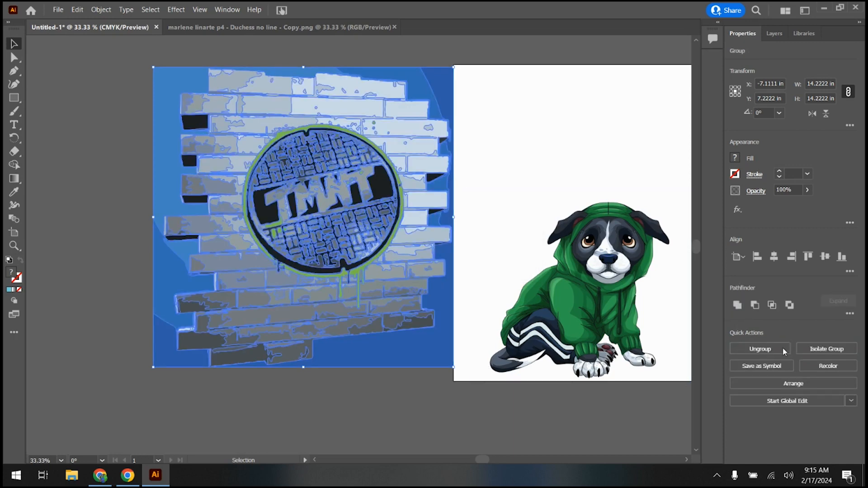
click(782, 348)
click(147, 352)
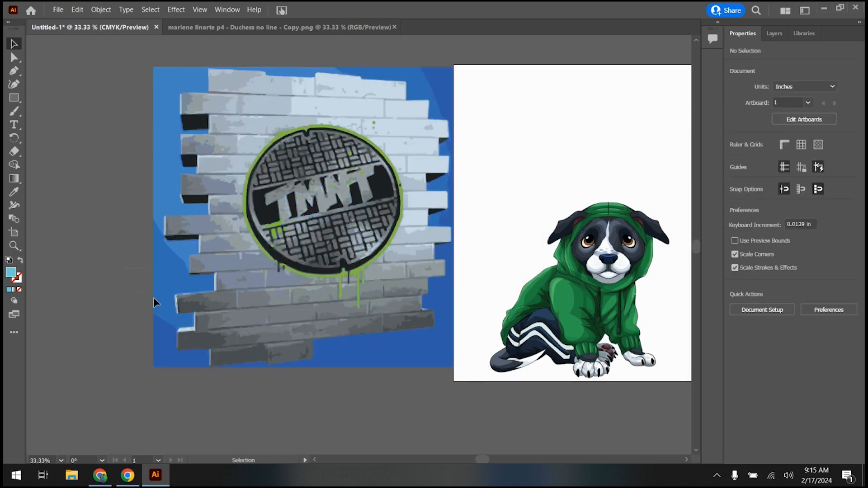
- Delete the blue background pieces along the left side of the traced brick wall
click(168, 367)
key(Delete)
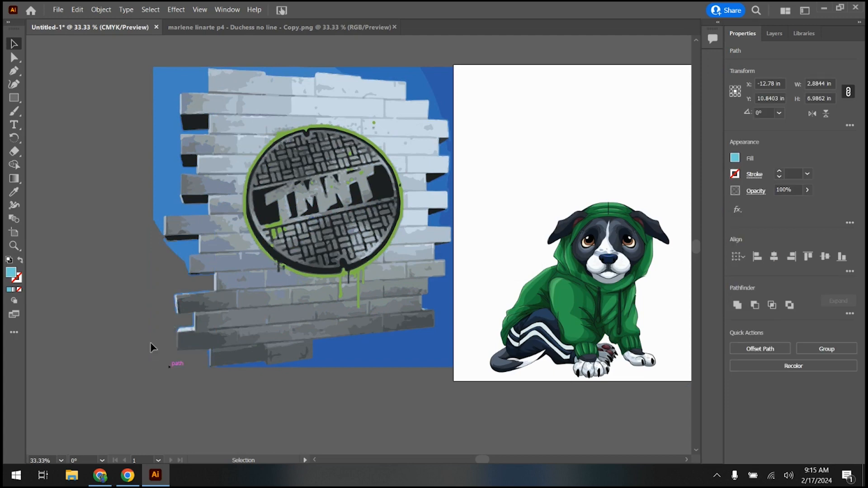
click(169, 176)
key(Delete)
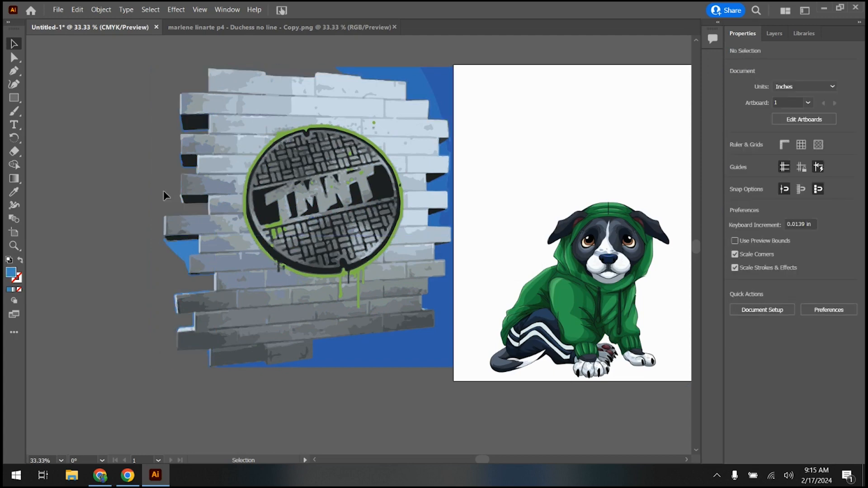
click(178, 258)
key(Delete)
- Delete the remaining blue background pieces on the right side of the brick wall, including the gaps between the bricks
click(429, 86)
key(Delete)
click(446, 126)
key(Delete)
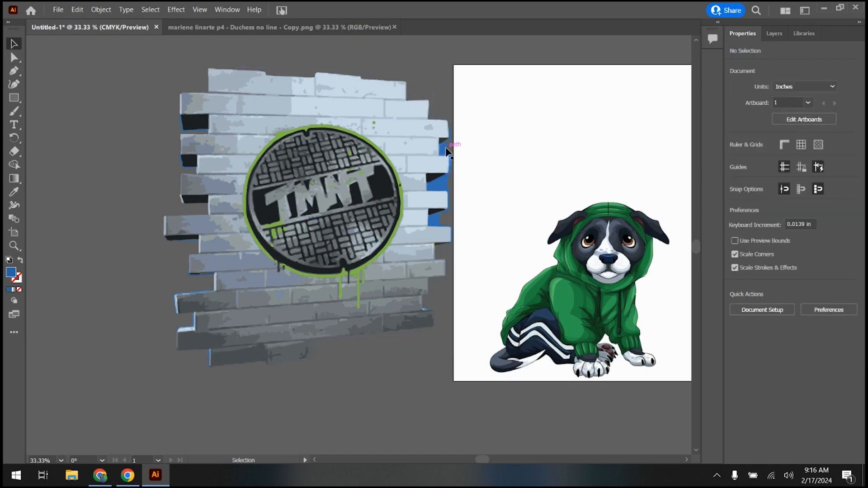
click(449, 189)
key(Delete)
click(439, 222)
key(Delete)
click(451, 146)
key(Delete)
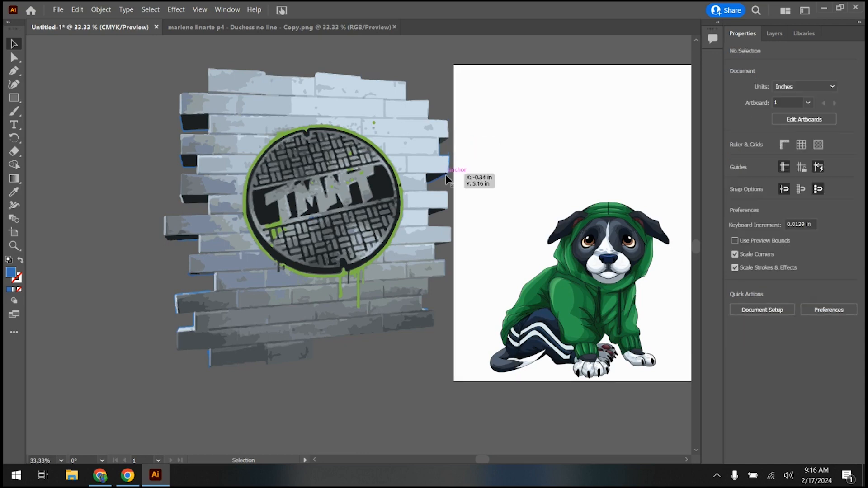
- Group all the brick wall and manhole paths and move the group onto the artboard at about X 7.83 in, Y 7.35 in
drag(145, 55, 370, 332)
drag(451, 387, 453, 387)
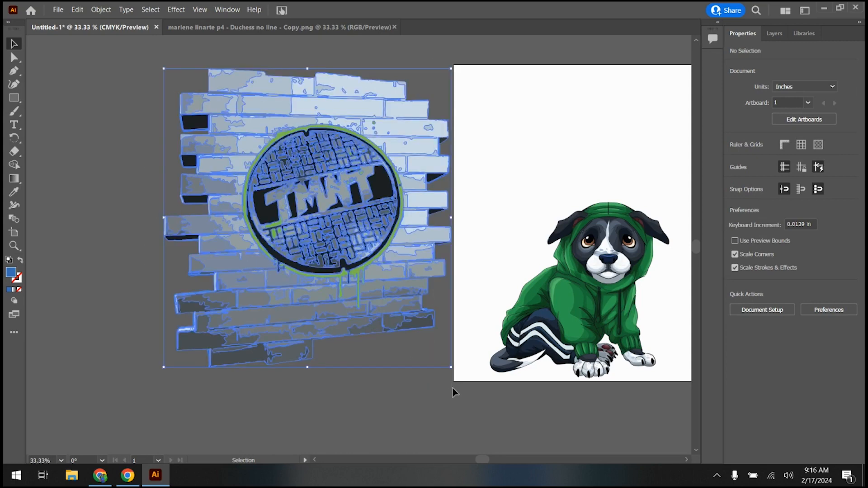
click(752, 350)
drag(312, 258, 593, 257)
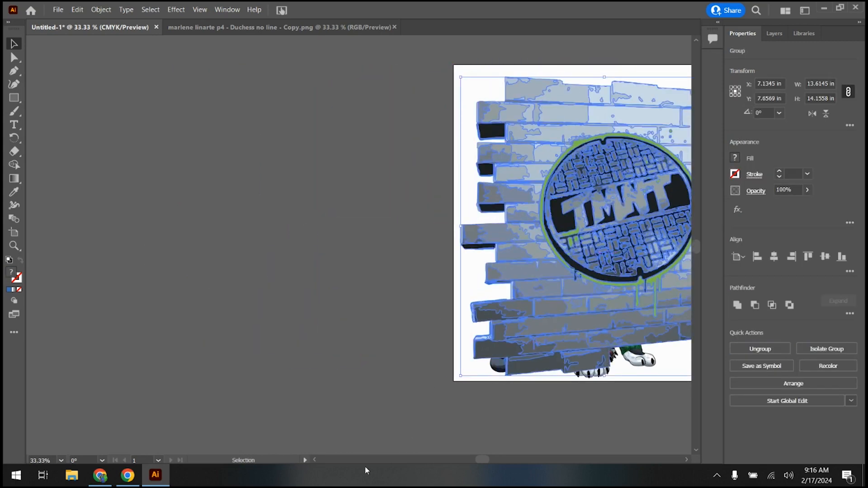
drag(485, 460, 506, 460)
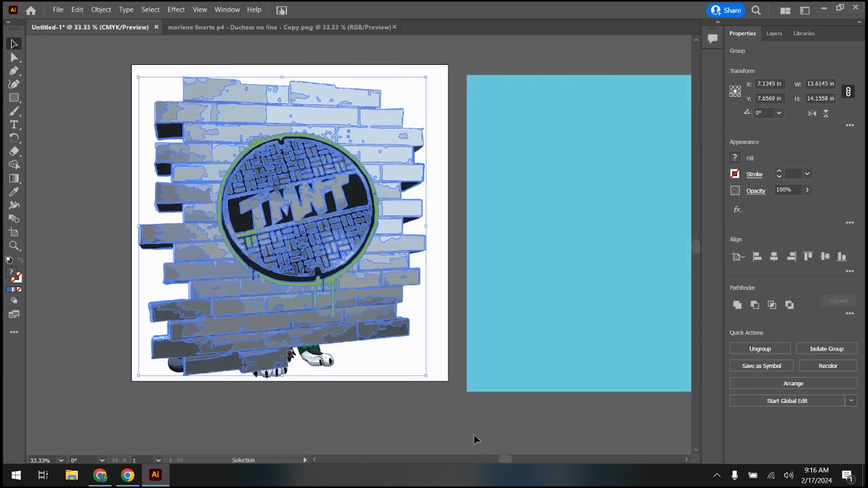
drag(337, 279, 352, 271)
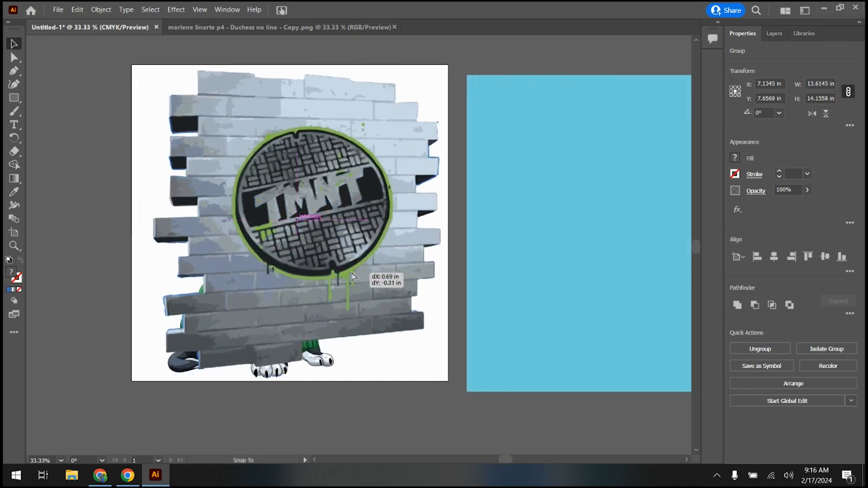
- Send the brick wall group to the back and shift the puppy toward the artboard's lower-left corner
right_click(318, 199)
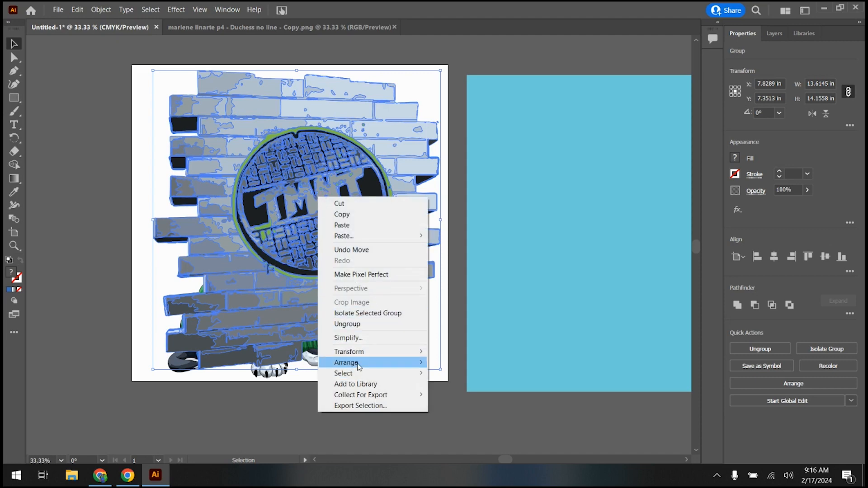
mouse_move(357, 363)
click(472, 395)
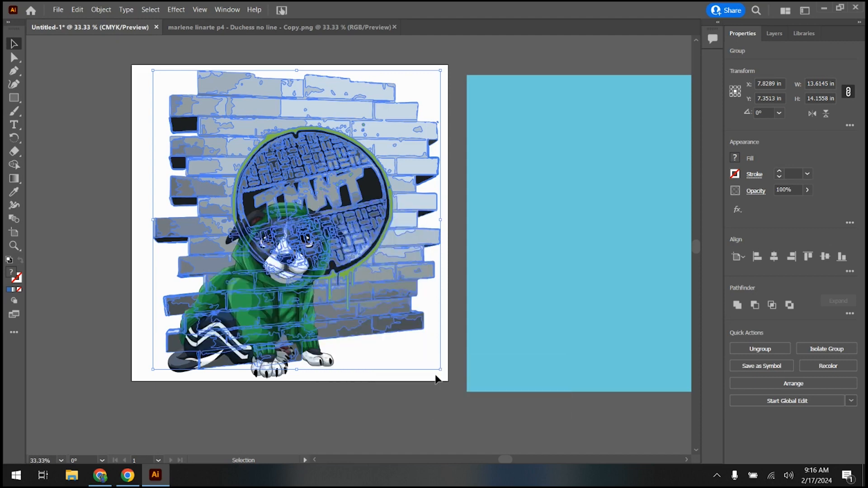
click(71, 293)
drag(243, 311, 223, 315)
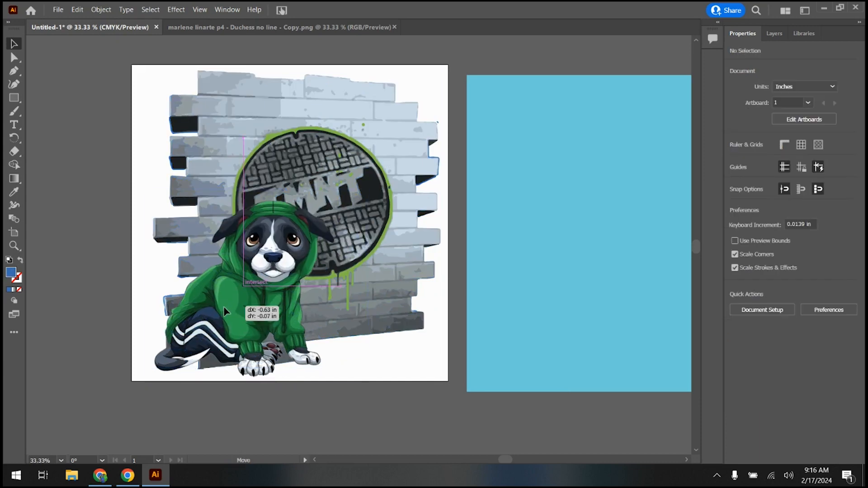
- Shrink the wall group to about 12.9 by 12.3 in, rotate it to about 341.7°, and place it behind the puppy's upper right
click(368, 230)
drag(369, 230, 377, 221)
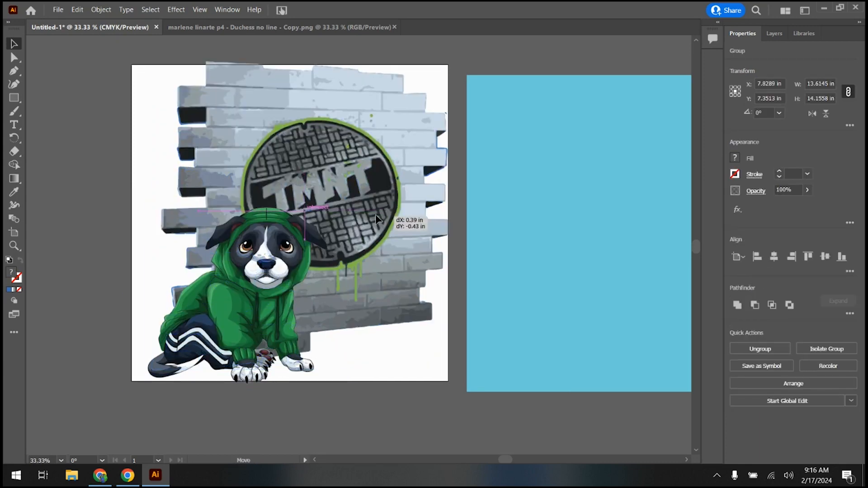
drag(450, 61, 398, 118)
drag(329, 135, 358, 113)
drag(440, 75, 476, 131)
mouse_move(347, 163)
mouse_down()
mouse_move(353, 157)
mouse_move(345, 157)
mouse_up()
drag(396, 168, 382, 186)
- Deselect the wall group and sample white as the fill color with the Eyedropper
key(ctrl+1)
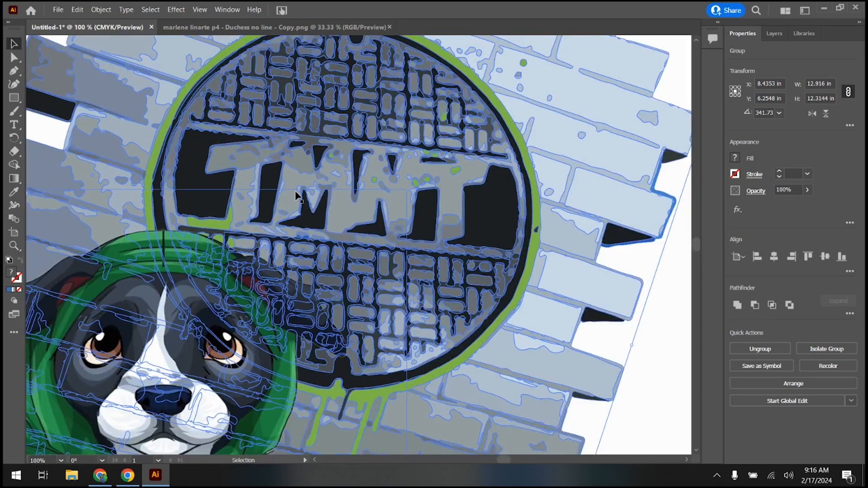
click(665, 335)
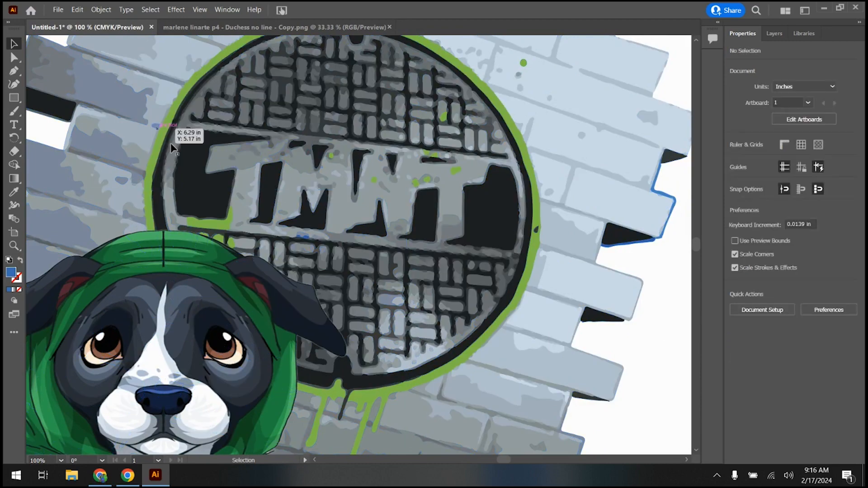
click(13, 72)
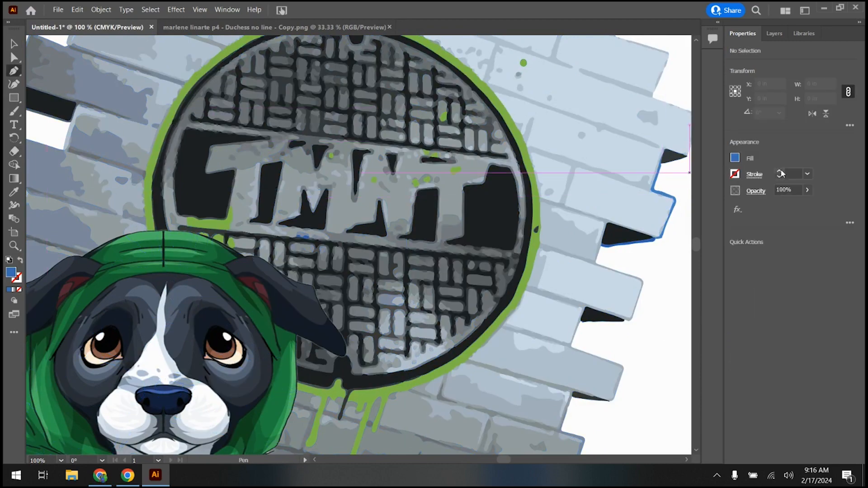
click(735, 158)
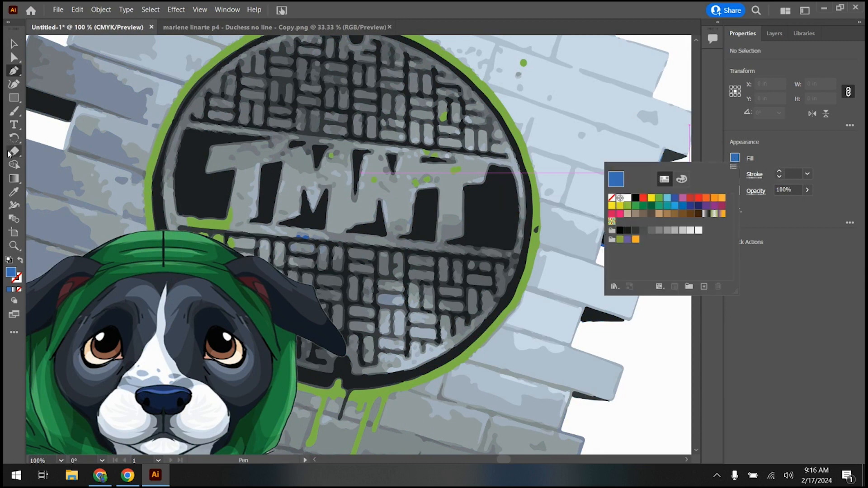
click(14, 191)
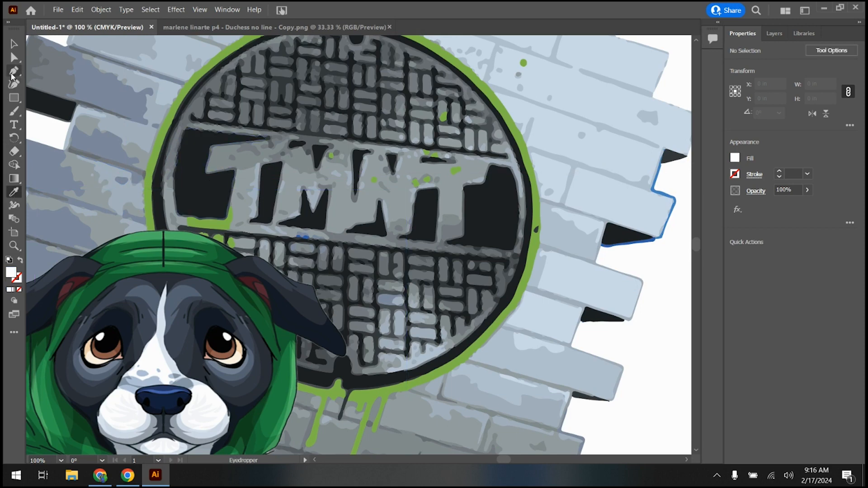
- Draw a closed Pen tool shape that covers the TMNT lettering inside the manhole cover's center band
click(14, 71)
click(183, 214)
click(228, 219)
click(242, 221)
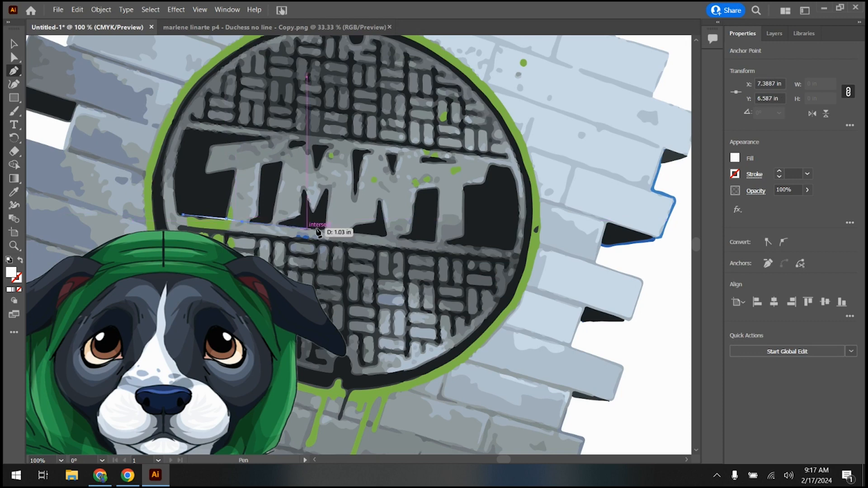
click(462, 247)
click(501, 236)
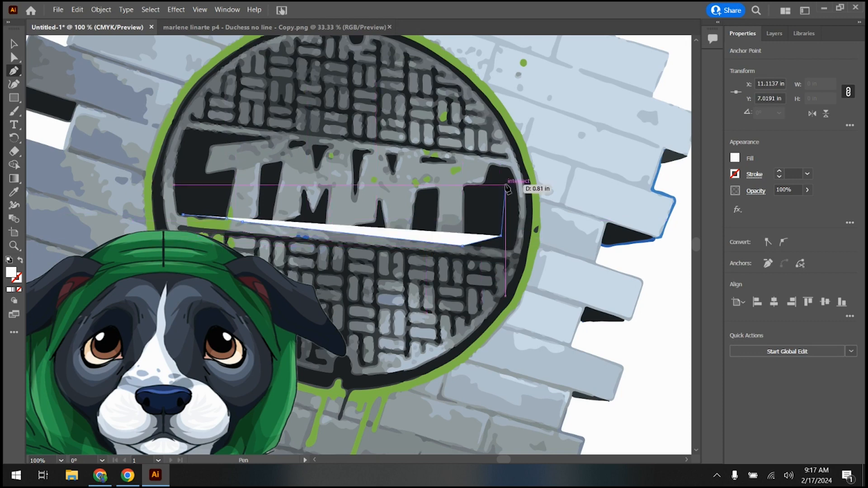
click(505, 174)
click(502, 166)
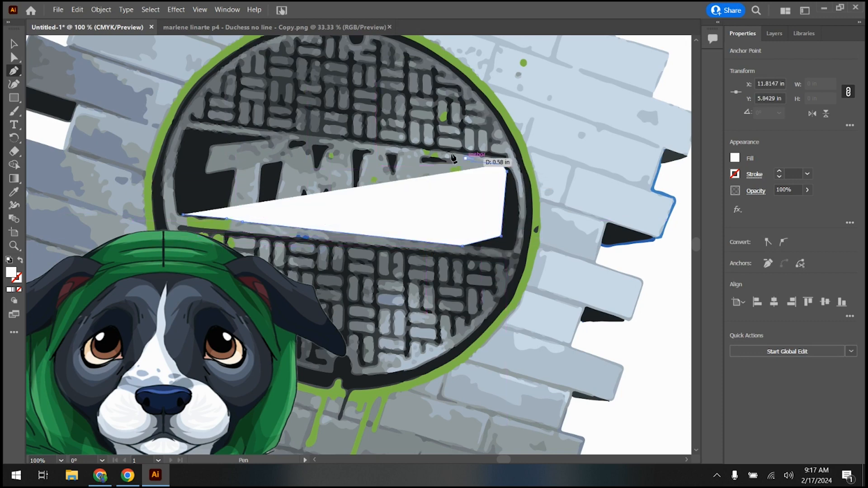
click(198, 134)
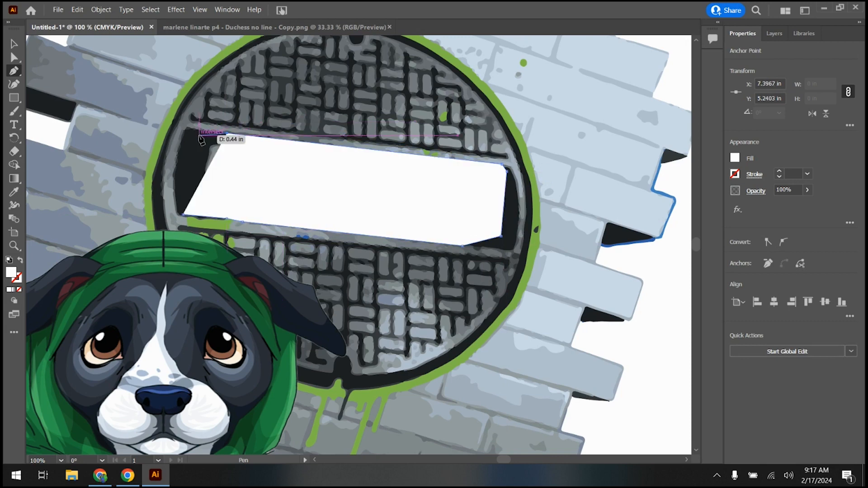
click(184, 214)
- Fill the new band shape with the near-black sampled from the manhole cover's center band
click(14, 192)
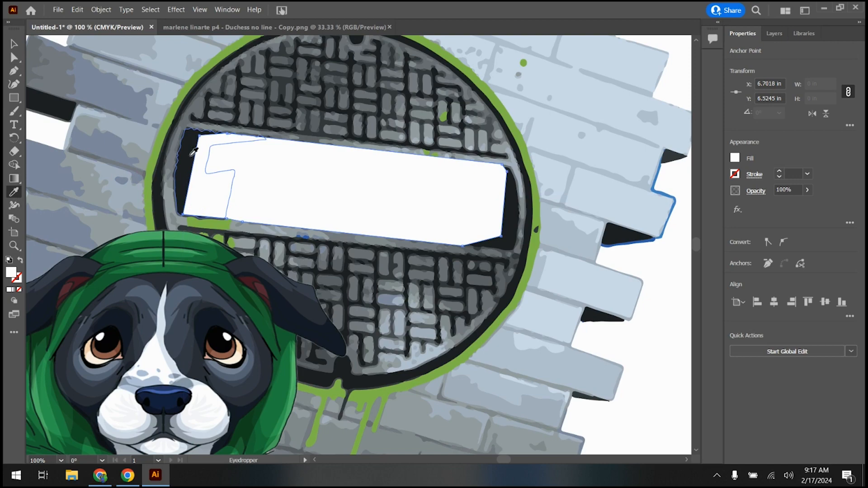
click(192, 153)
click(15, 44)
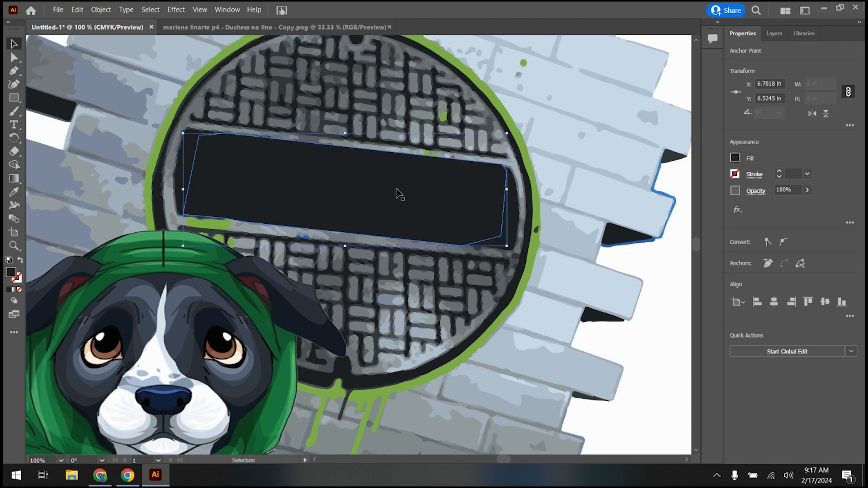
click(642, 265)
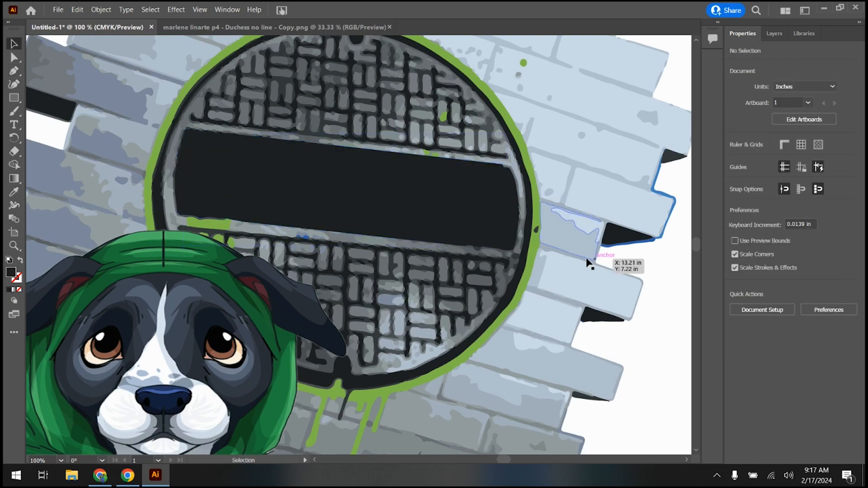
- Add the replacement first name as 12 pt Bungee Regular point text in the blank area left of the brick wall
scroll(561, 266, down, 2)
scroll(588, 304, down, 2)
scroll(198, 295, up, 1)
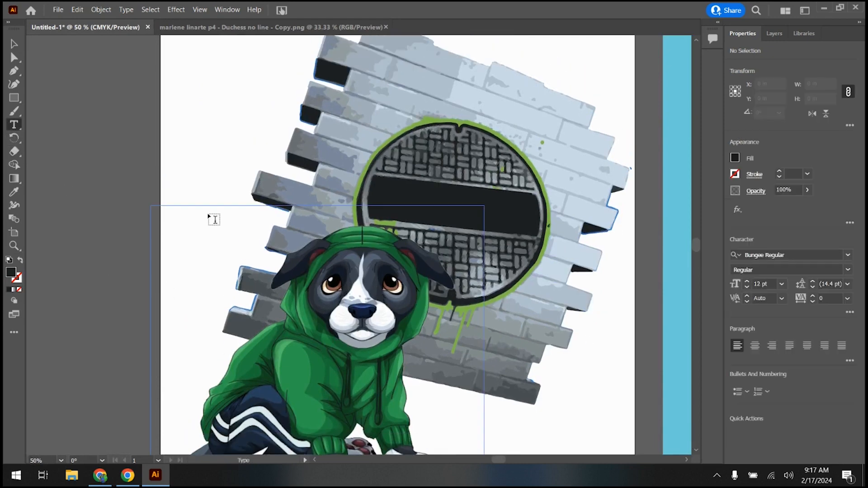
click(189, 117)
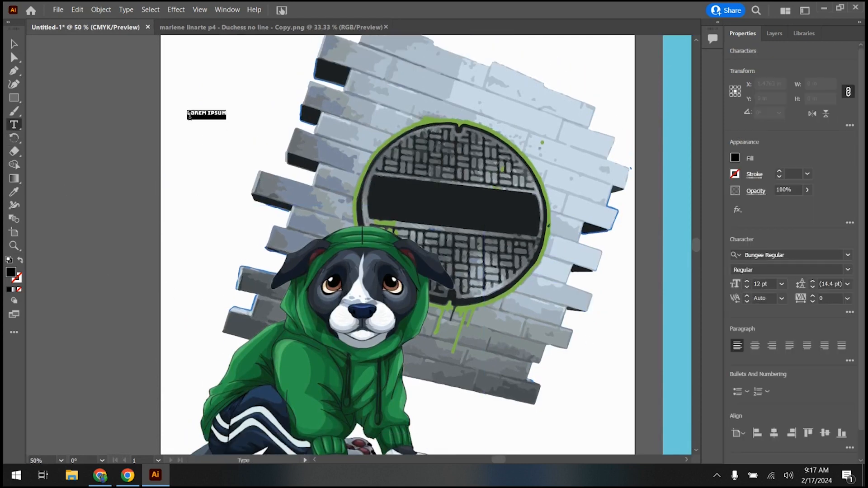
key(BackSpace)
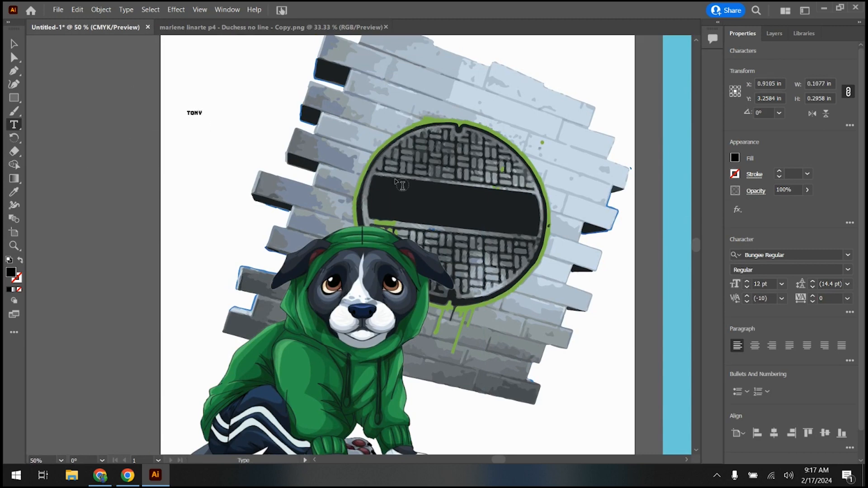
- Enlarge the name text to about 123 pt and move it onto the dark band across the manhole cover
click(14, 192)
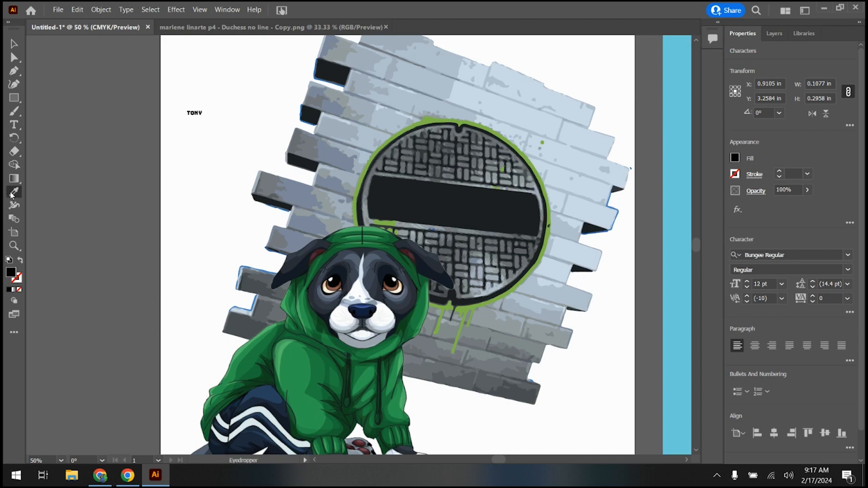
click(371, 185)
click(14, 44)
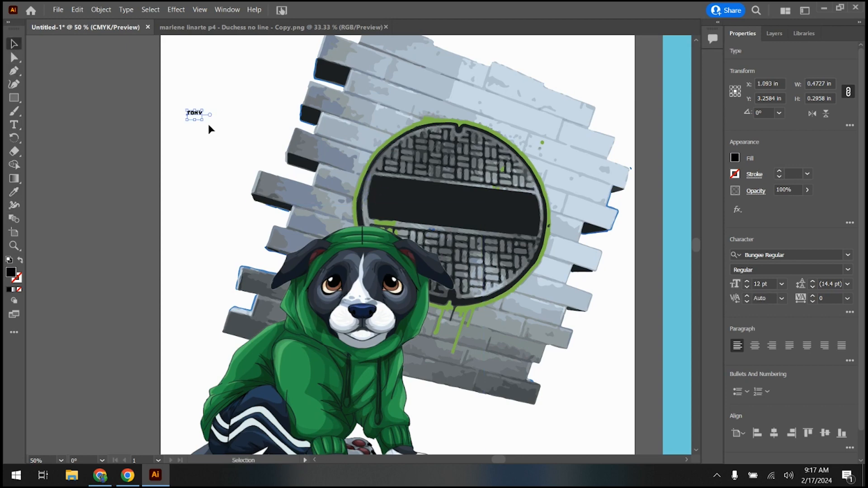
drag(202, 118, 347, 206)
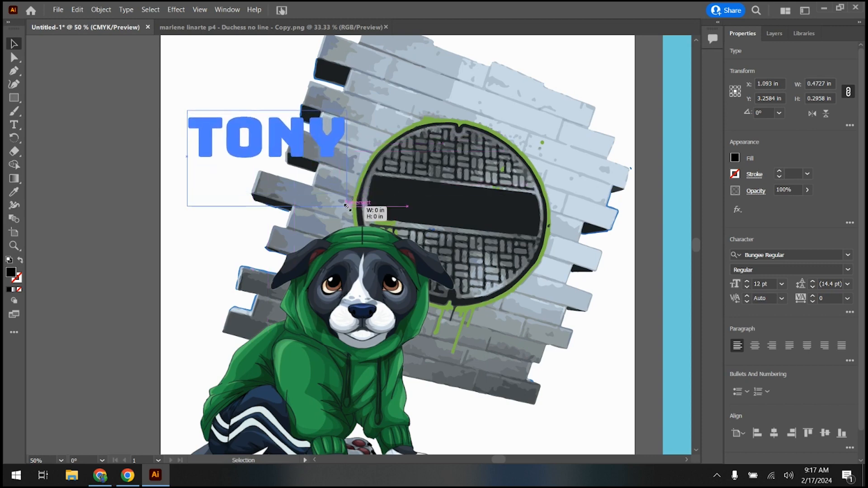
drag(298, 145, 486, 211)
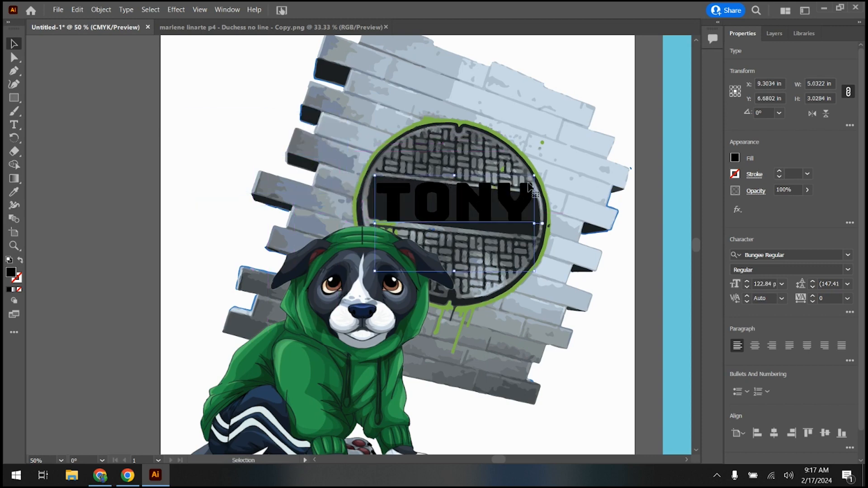
- Rotate the name to about 354° to match the band's tilt, and shrink it to about 103 pt within the band
drag(537, 172, 542, 188)
drag(538, 182, 539, 183)
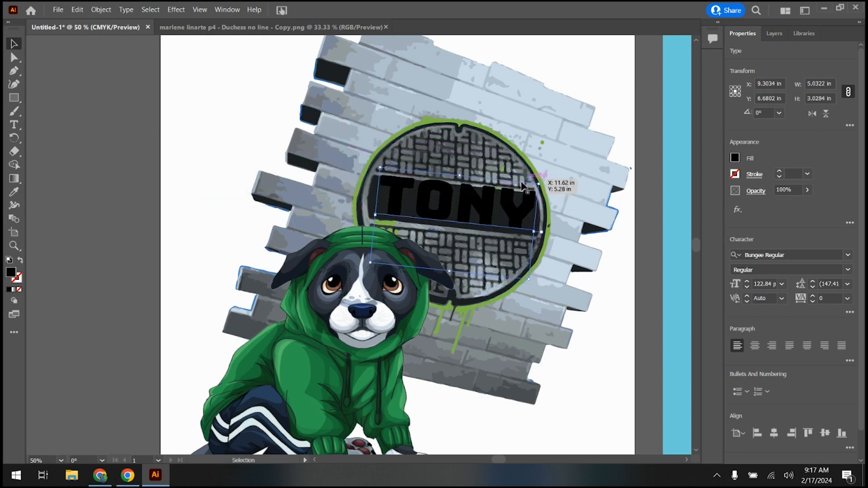
drag(529, 281, 514, 269)
mouse_move(475, 204)
mouse_down()
mouse_move(477, 213)
mouse_move(471, 204)
mouse_up()
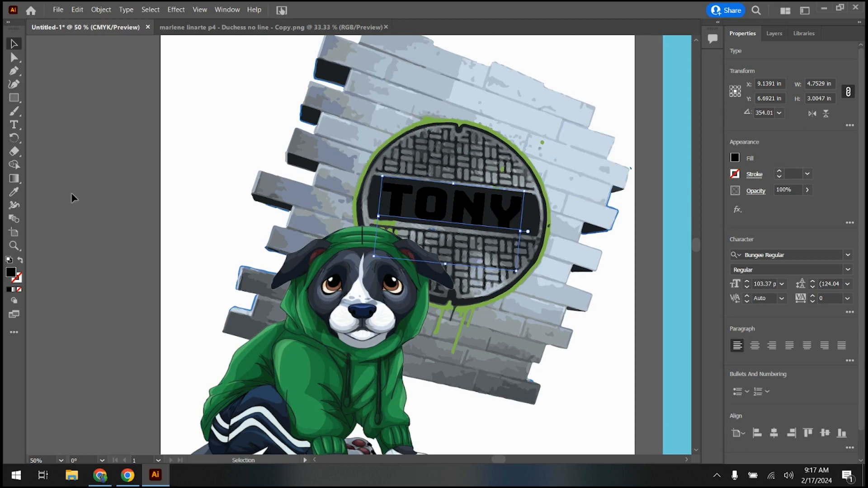
- Fill the name with the gray sampled from the edge of the manhole cover's band, and deselect it
click(14, 191)
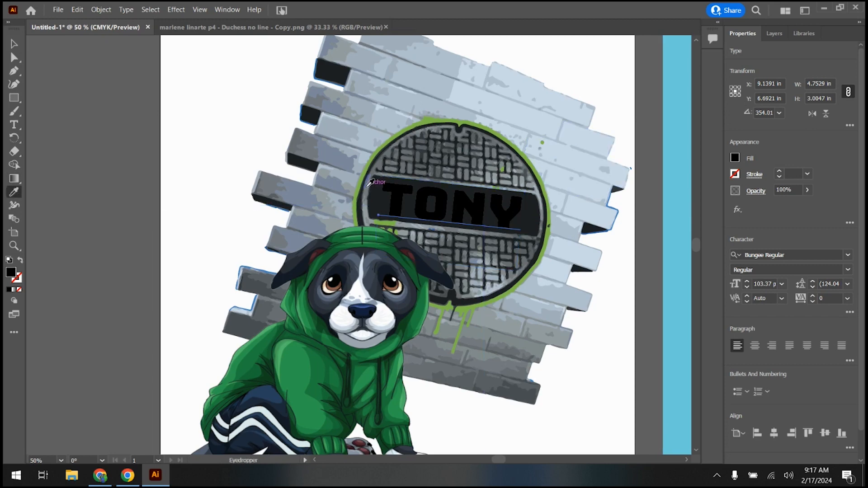
click(368, 191)
click(12, 43)
click(239, 143)
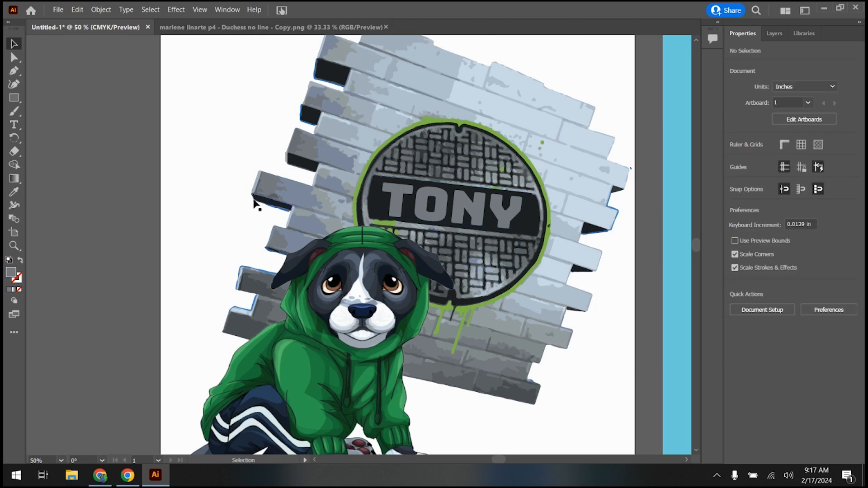
- Move the blue background square onto the artboard and send it to the back behind the wall and puppy
alt+scroll(258, 194, down, 2)
drag(563, 264, 342, 258)
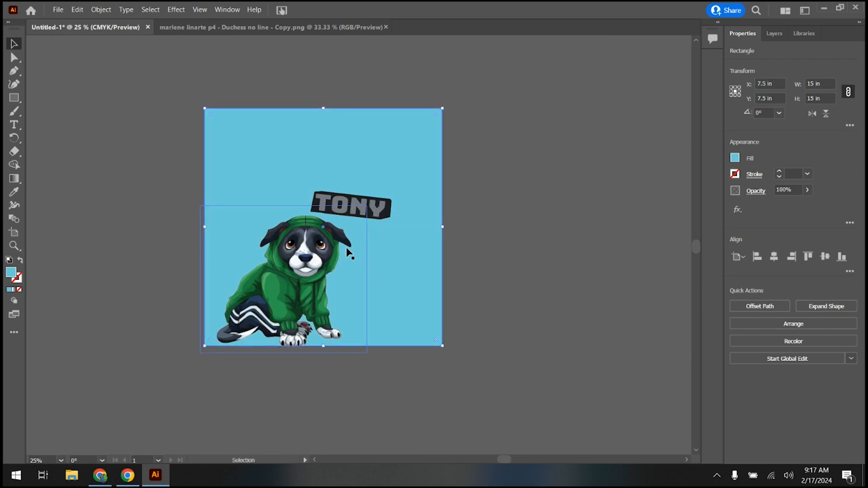
right_click(418, 286)
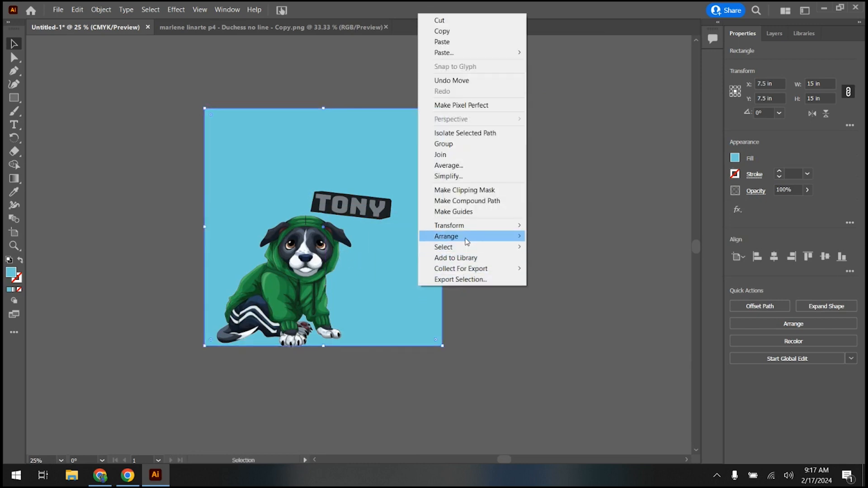
mouse_move(479, 236)
click(576, 269)
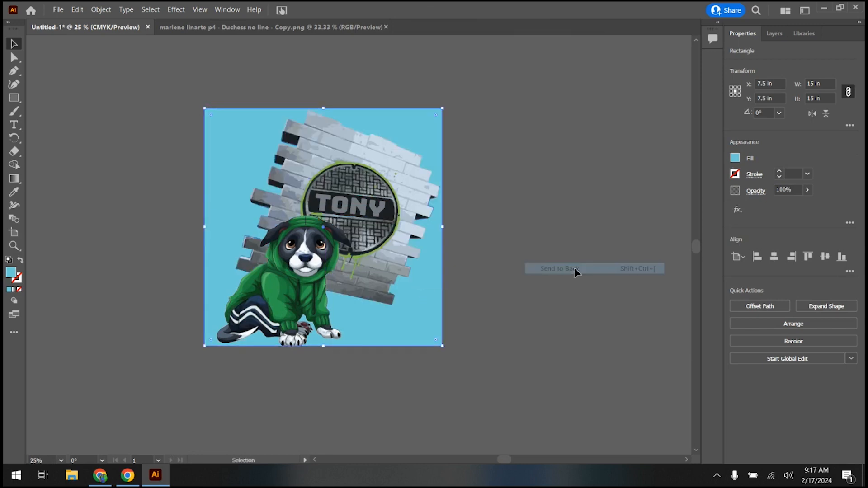
click(558, 206)
- Export the artwork to the Desktop as a 72 ppi PNG named "Example of concept 3"
click(57, 11)
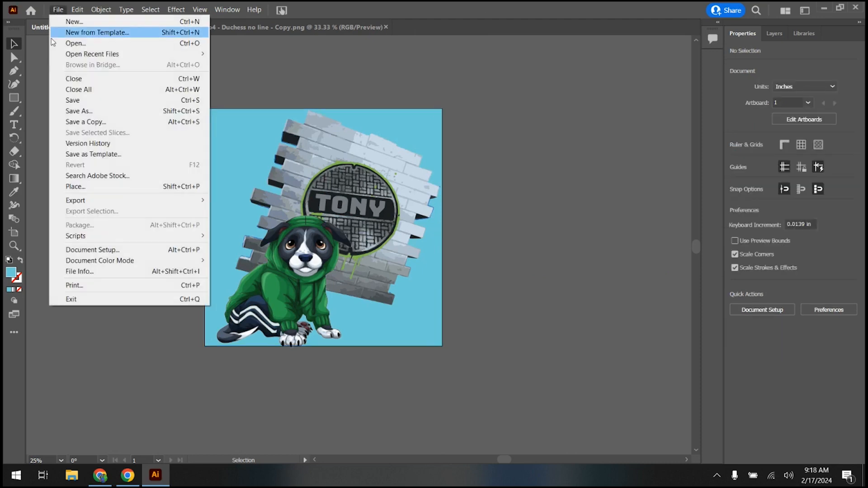
mouse_move(111, 202)
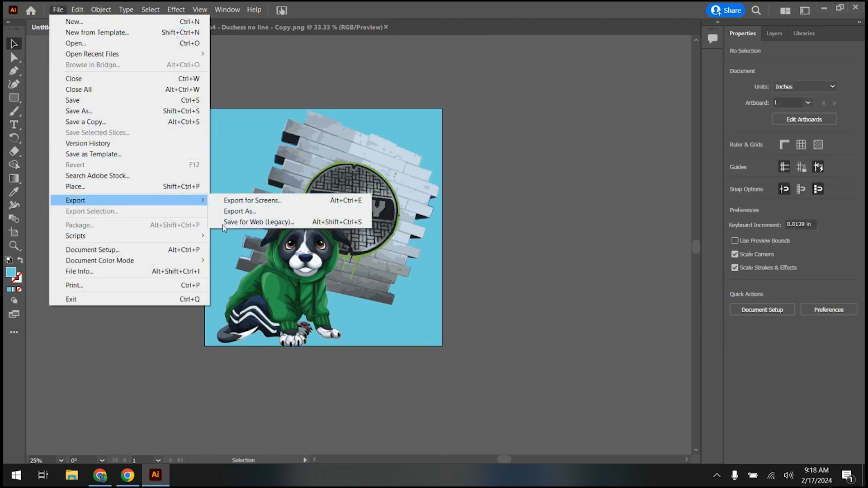
click(251, 212)
text(Example of concept 3)
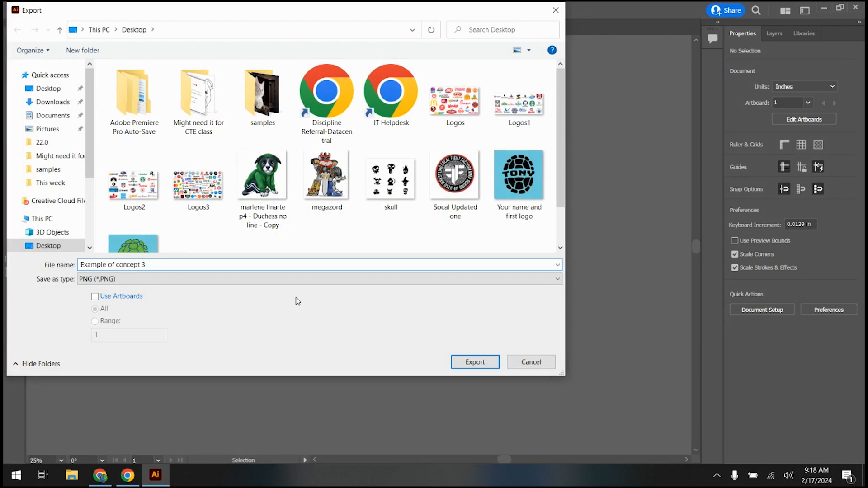
key(Return)
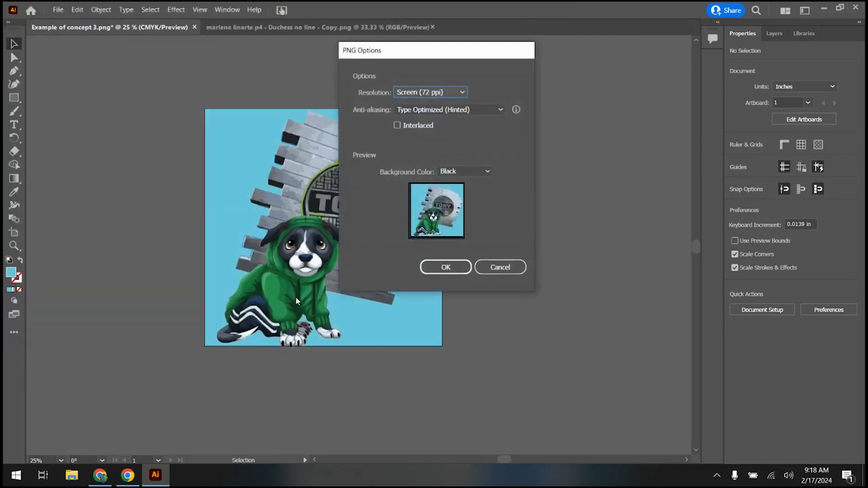
click(457, 265)
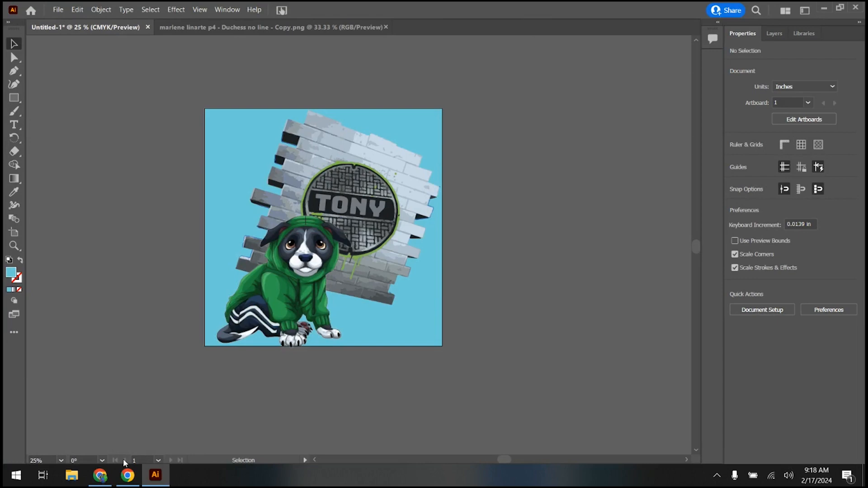
- Close the separate document containing the original puppy image
click(229, 31)
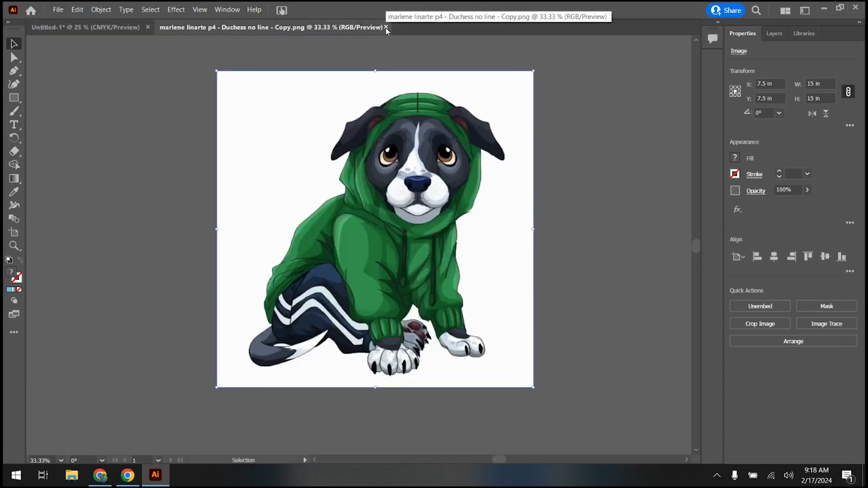
click(386, 27)
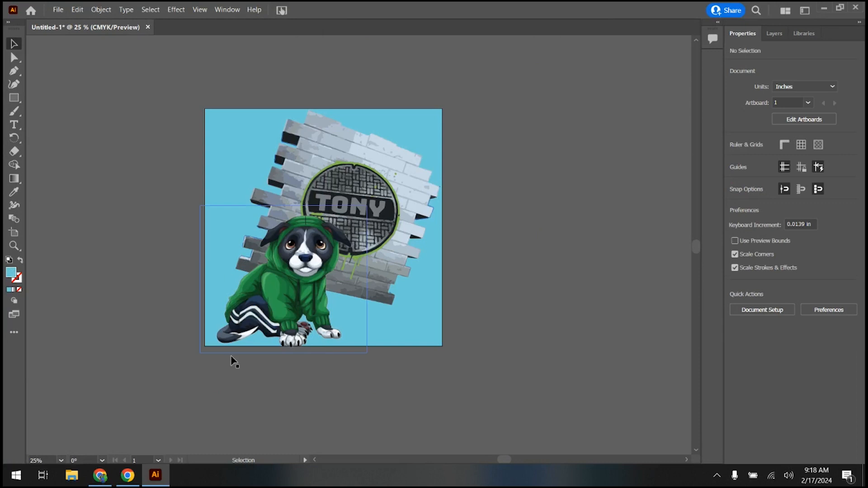
- Shift the puppy image slightly toward the artboard's upper left, bring it to the front, and nudge it down to about Y 10.33 in
drag(281, 311, 278, 290)
right_click(279, 289)
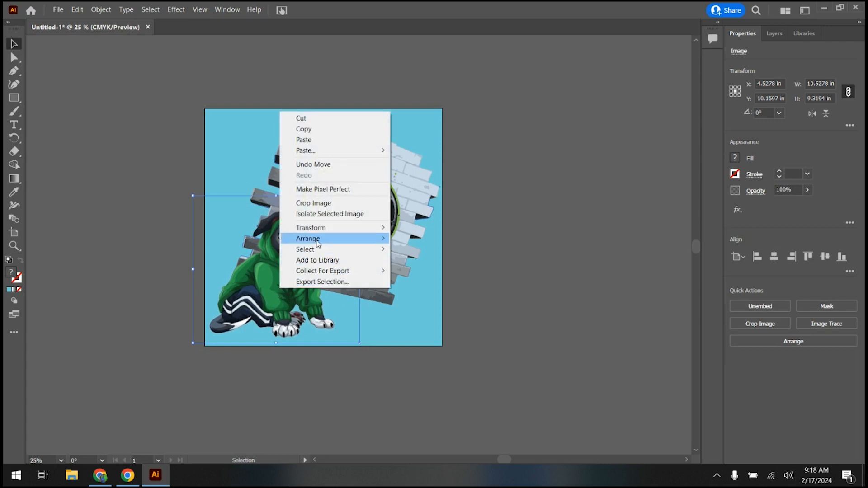
mouse_move(319, 240)
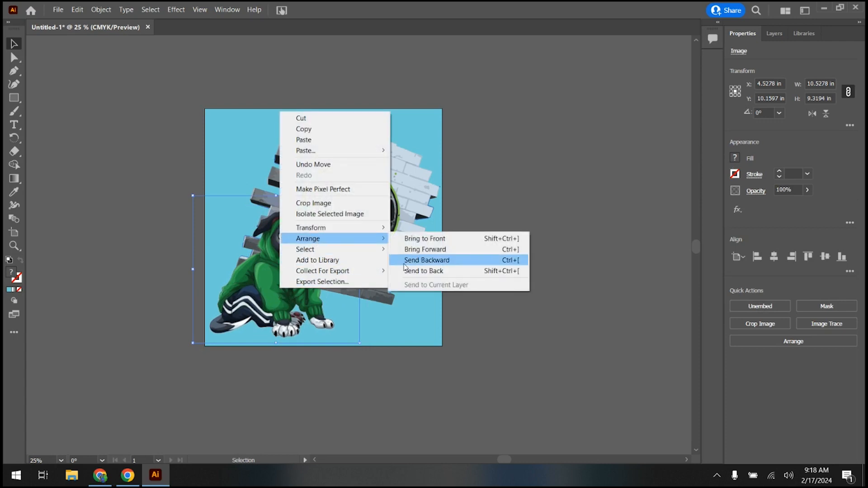
click(421, 239)
click(158, 150)
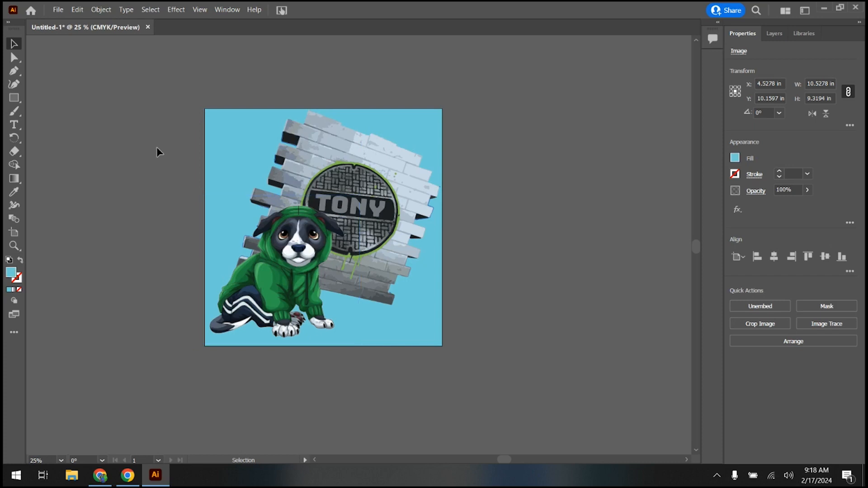
drag(250, 297, 251, 298)
click(117, 208)
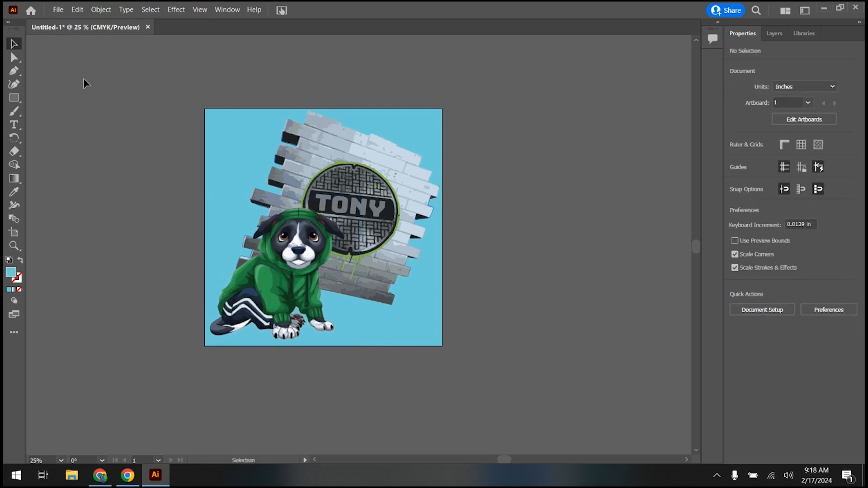
- Export the adjusted artwork again as a 72 ppi PNG, replacing the existing "Example of concept 3" file on the Desktop
click(58, 9)
mouse_move(126, 200)
click(238, 211)
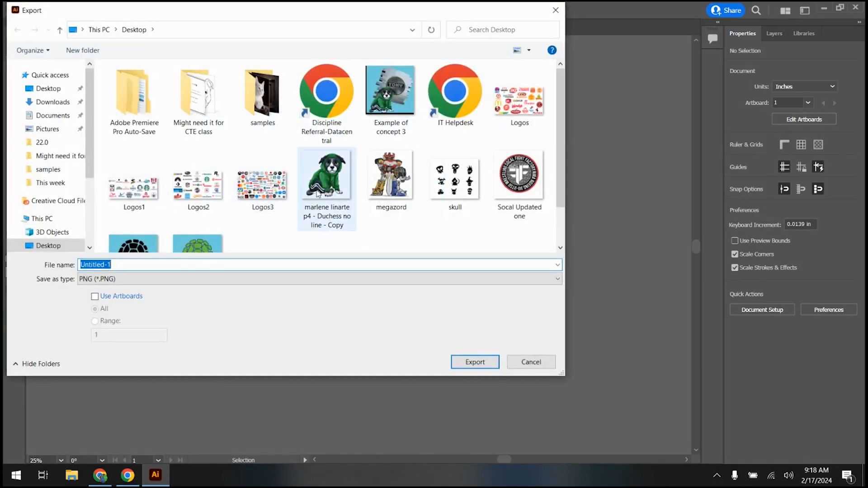
click(374, 88)
click(496, 366)
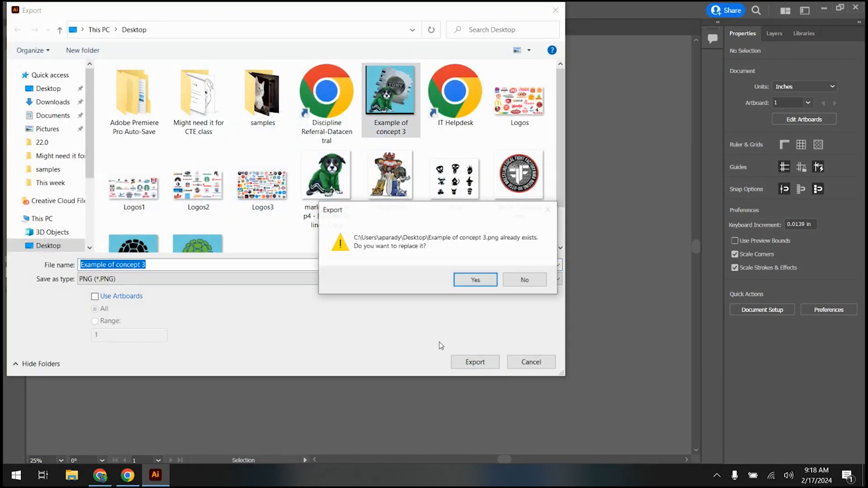
click(481, 276)
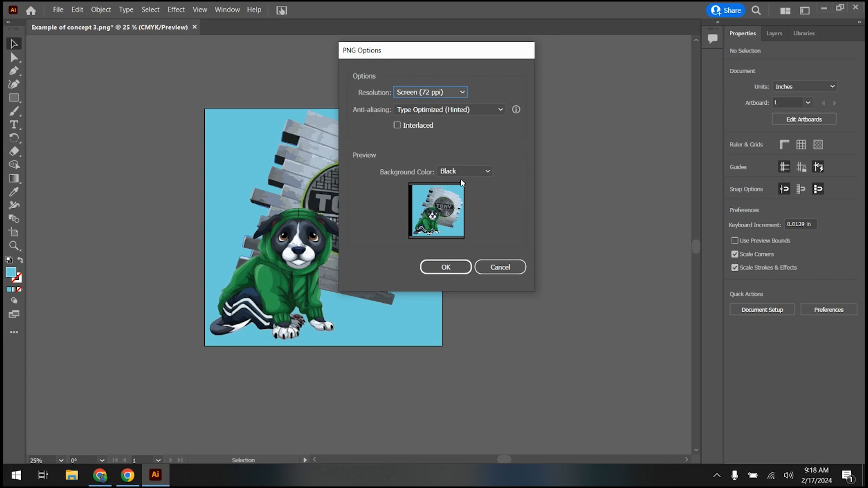
click(452, 268)
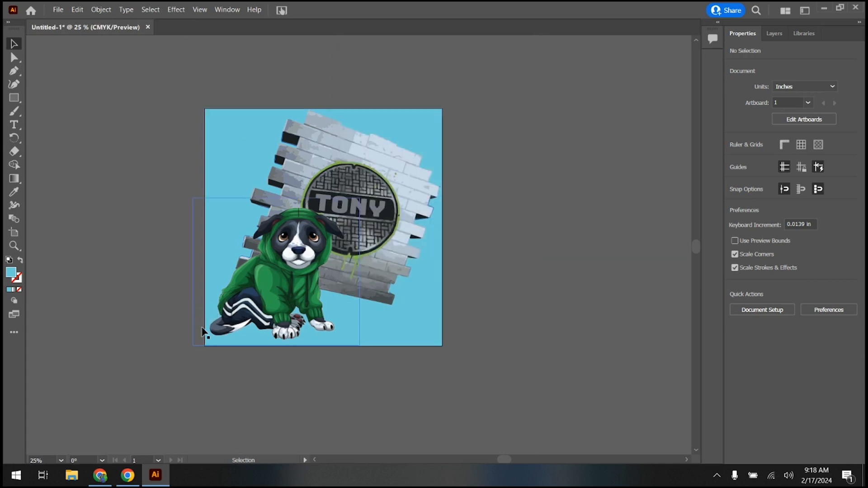
- Move the puppy image horizontally to about X 5.22 in and deselect it
drag(248, 295, 254, 294)
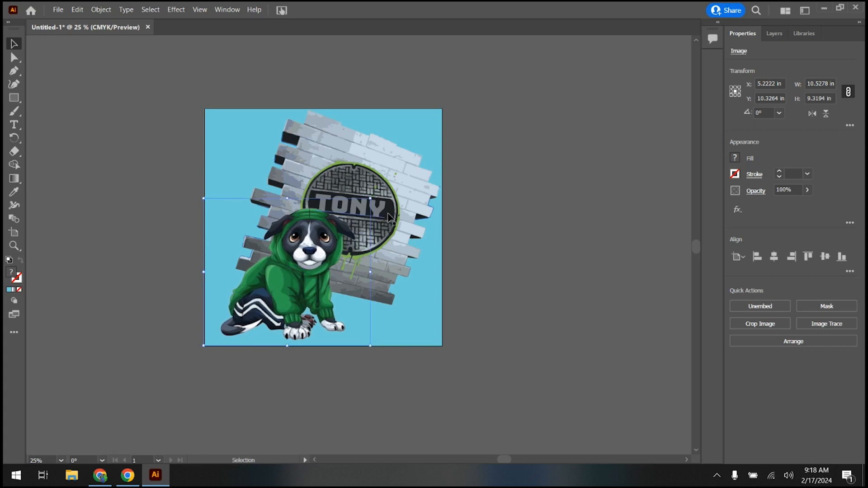
click(501, 232)
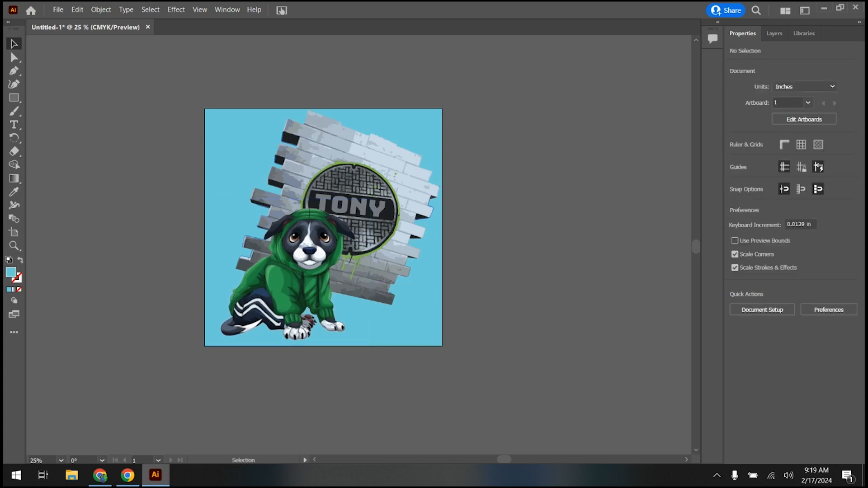